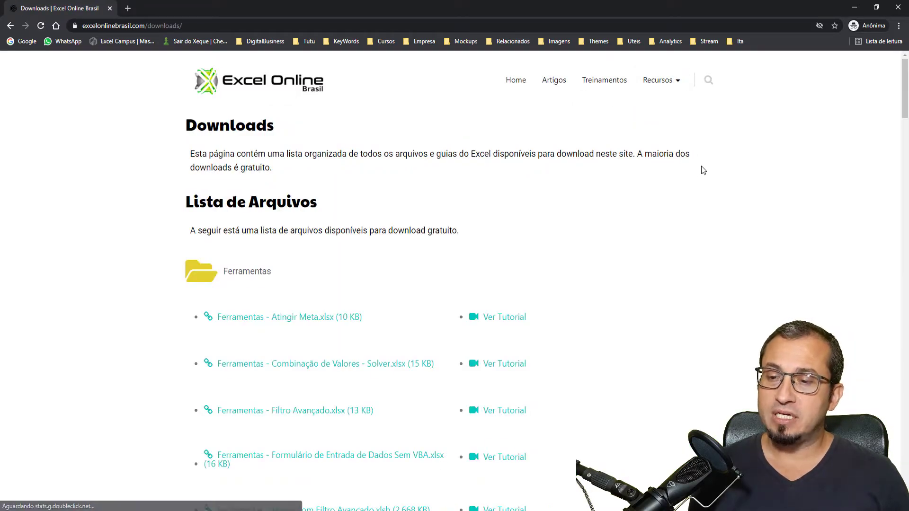
- Look through the downloadable Excel files listed on the Downloads page, from Ferramentas to Funções
{"action": "scroll", "coordinate": [703, 170], "scroll_direction": "down", "scroll_amount": 2}
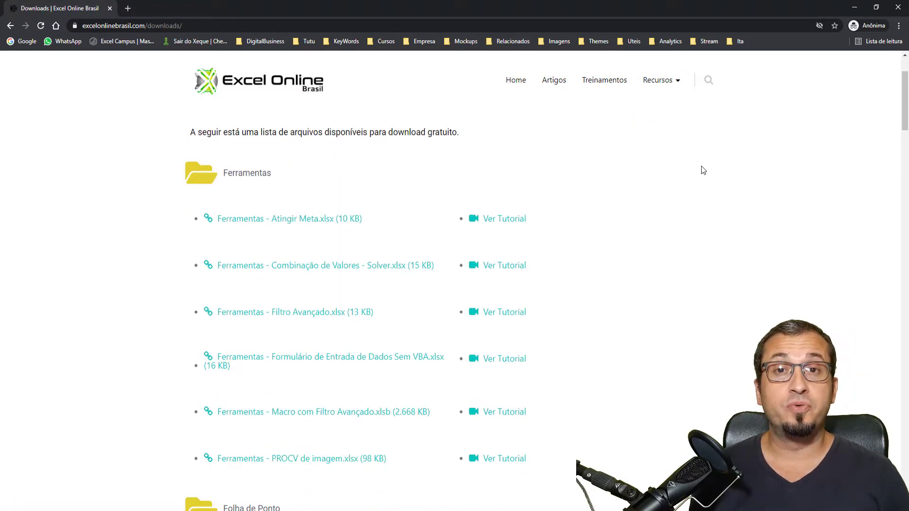
{"action": "scroll", "coordinate": [704, 171], "scroll_direction": "down", "scroll_amount": 4}
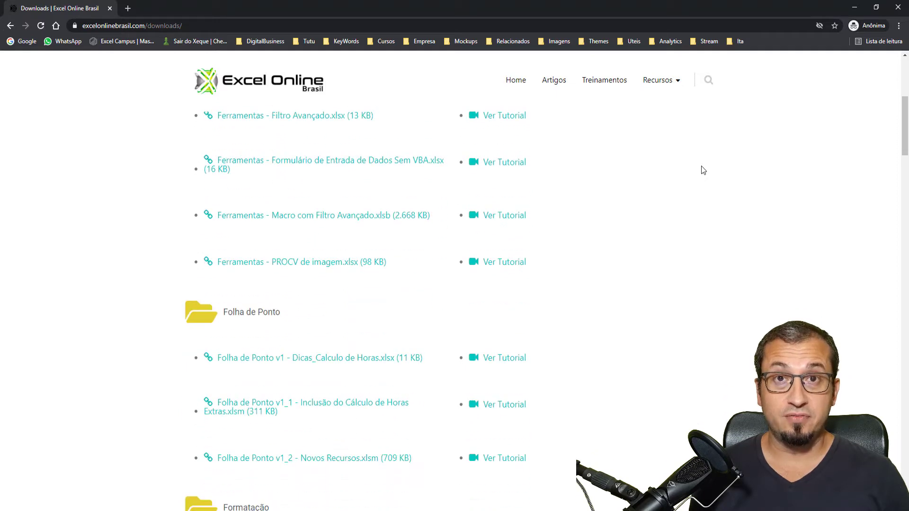
{"action": "scroll", "coordinate": [704, 170], "scroll_direction": "down", "scroll_amount": 2}
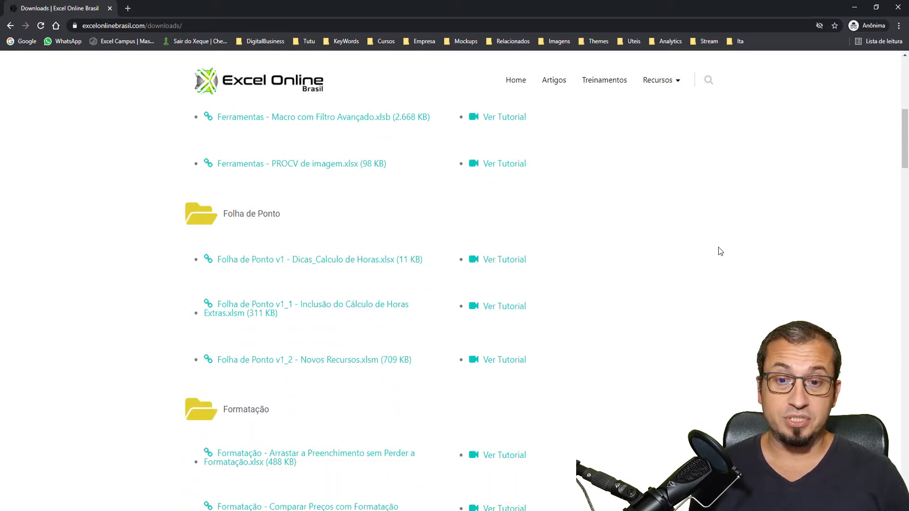
{"action": "scroll", "coordinate": [606, 250], "scroll_direction": "down", "scroll_amount": 3}
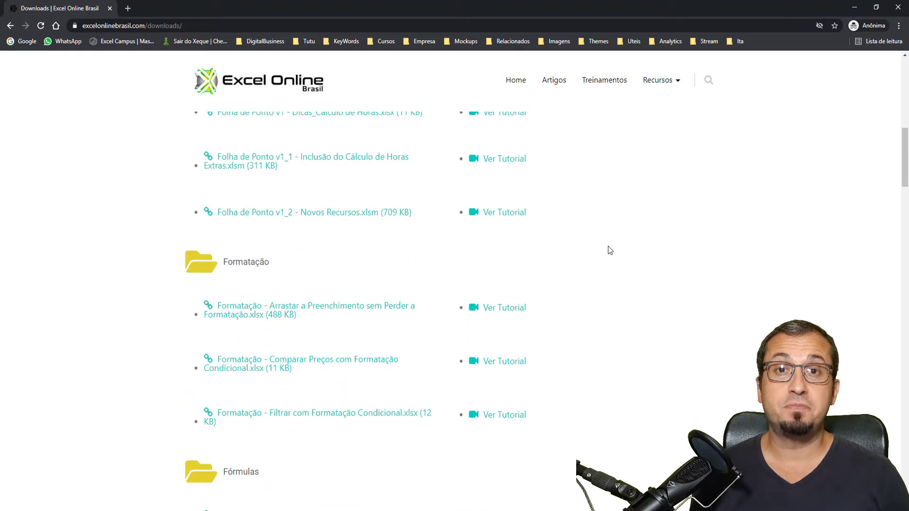
{"action": "scroll", "coordinate": [610, 250], "scroll_direction": "down", "scroll_amount": 12}
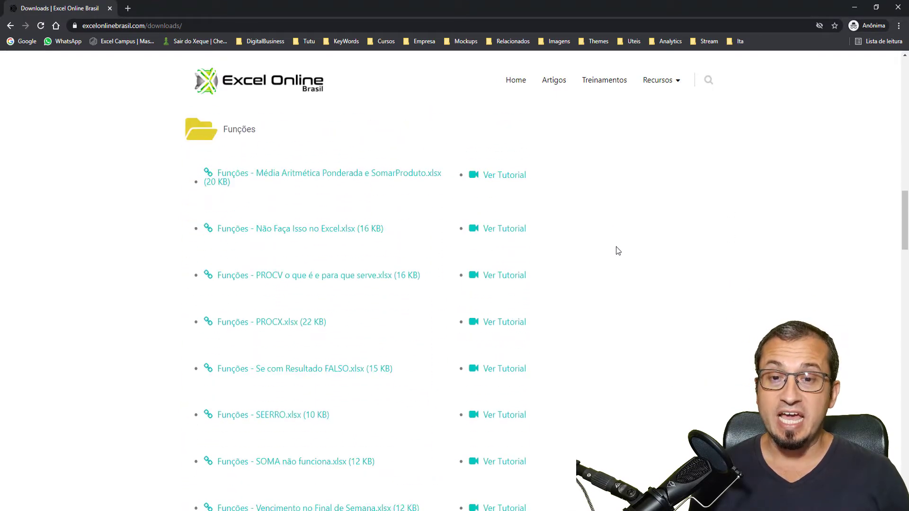
{"action": "scroll", "coordinate": [619, 249], "scroll_direction": "down", "scroll_amount": 4}
{"action": "scroll", "coordinate": [619, 247], "scroll_direction": "up", "scroll_amount": 11}
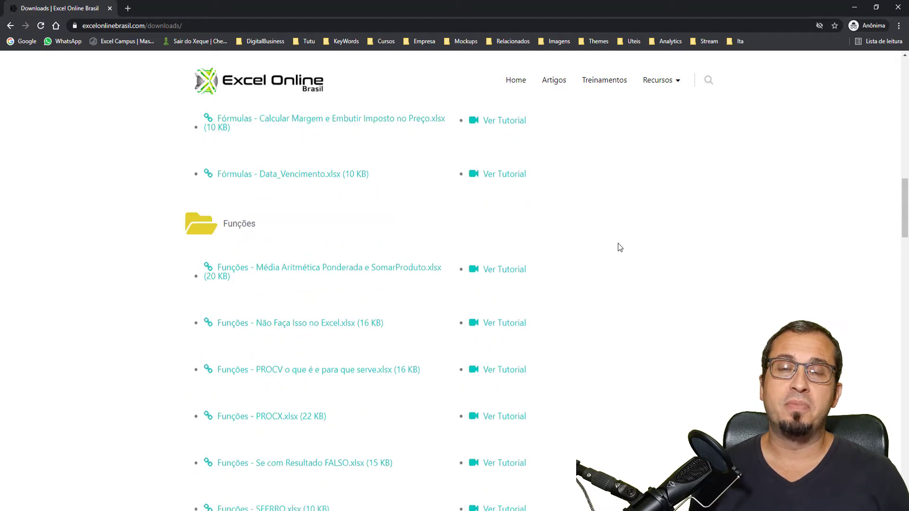
{"action": "scroll", "coordinate": [620, 246], "scroll_direction": "up", "scroll_amount": 4}
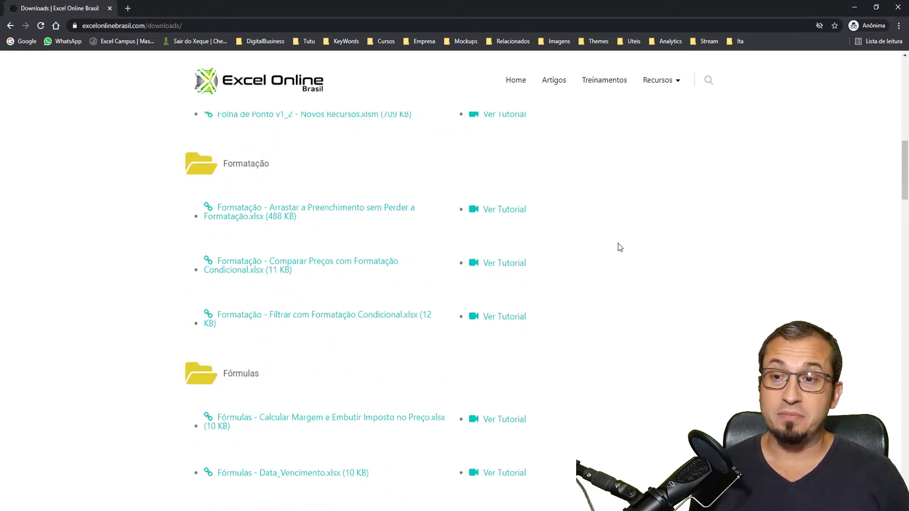
{"action": "scroll", "coordinate": [619, 244], "scroll_direction": "up", "scroll_amount": 2}
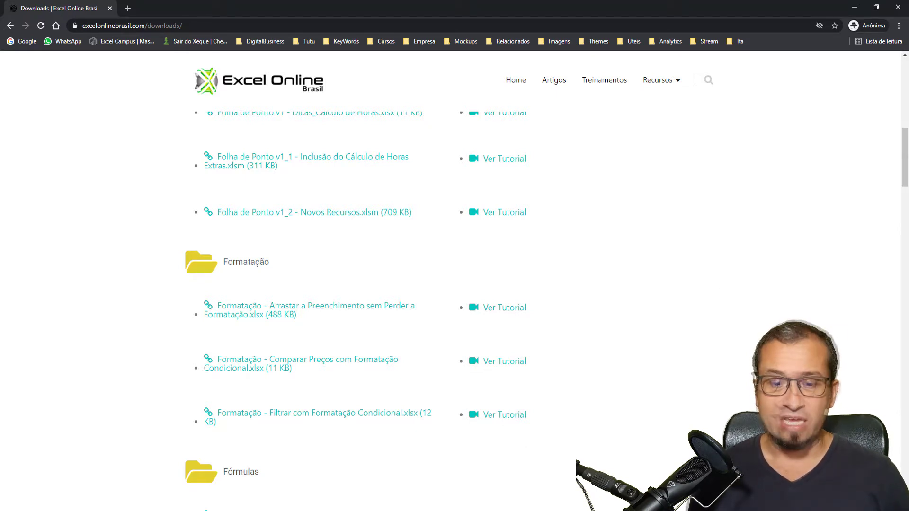
- Switch to the Excel workbook and examine the UF and CIDADE entry cells on the LISTAS sheet
{"action": "key", "text": "alt+Tab"}
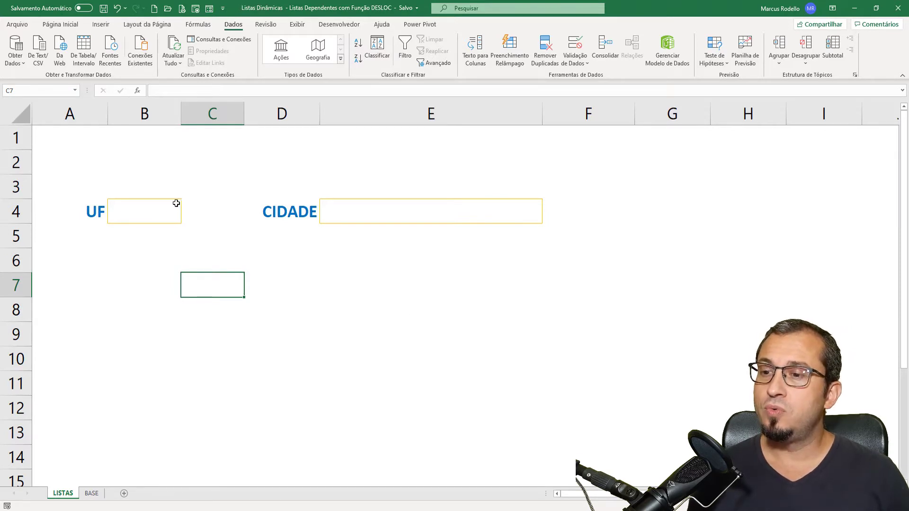
{"action": "left_click_drag", "start_coordinate": [97, 211], "coordinate": [132, 207]}
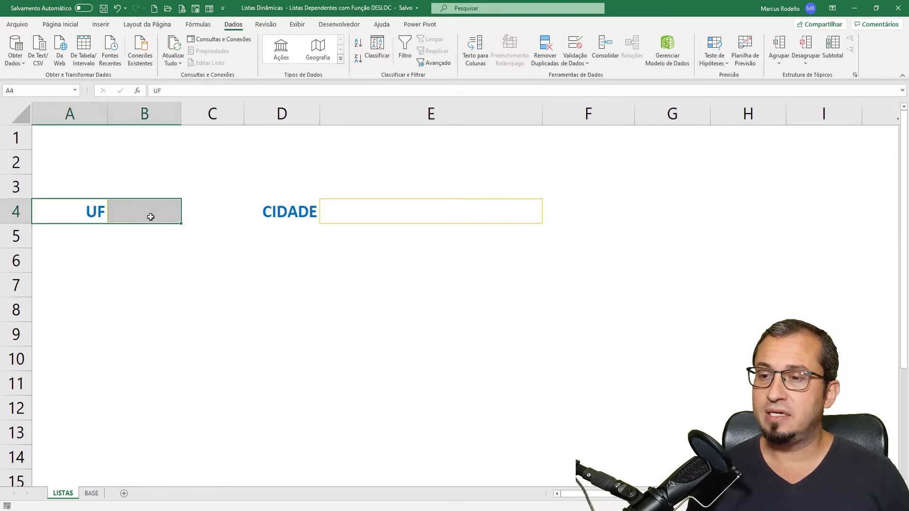
{"action": "left_click", "coordinate": [152, 205]}
{"action": "left_click", "coordinate": [450, 205]}
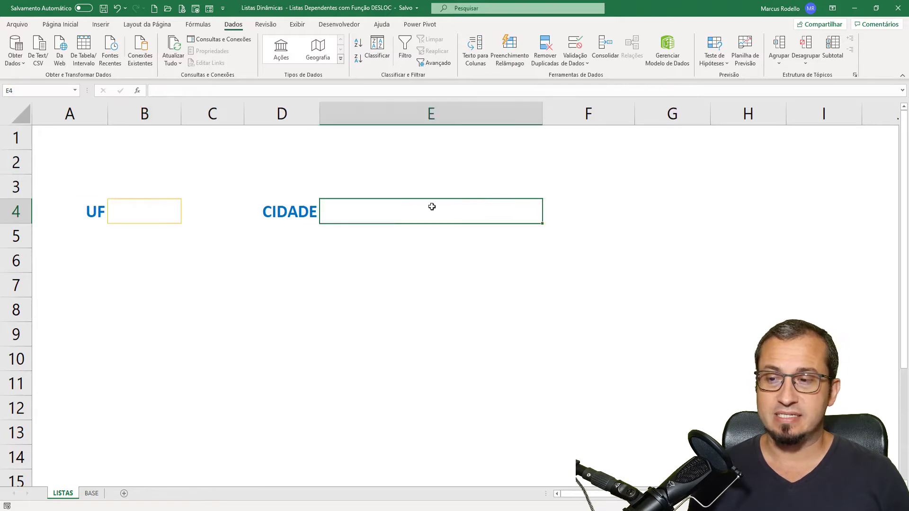
{"action": "left_click", "coordinate": [115, 206]}
{"action": "left_click", "coordinate": [349, 211]}
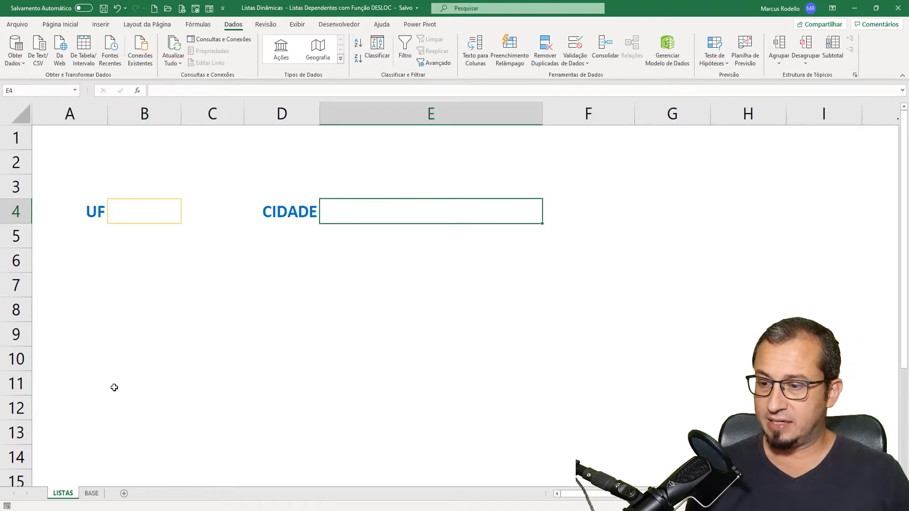
- Open the BASE sheet and look through its UF and Municipio columns across several states
{"action": "left_click", "coordinate": [91, 494]}
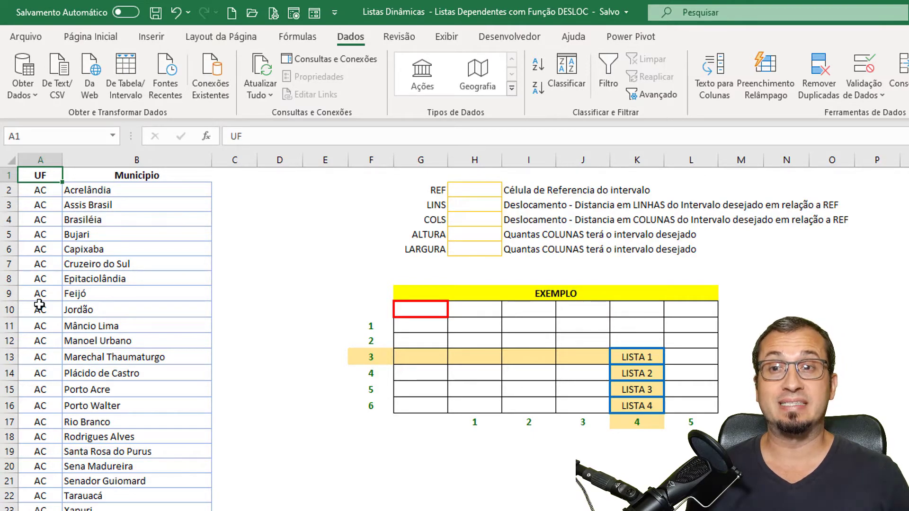
{"action": "left_click", "coordinate": [125, 237]}
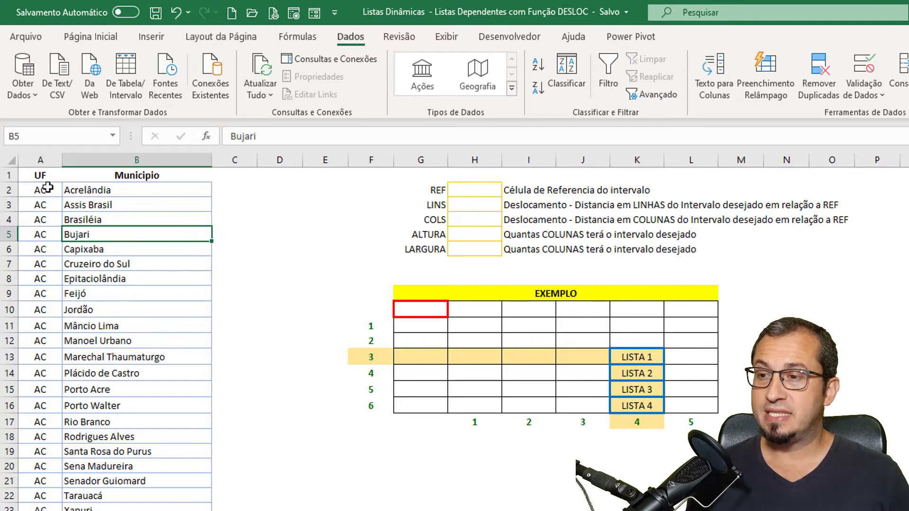
{"action": "left_click_drag", "start_coordinate": [41, 190], "coordinate": [142, 507]}
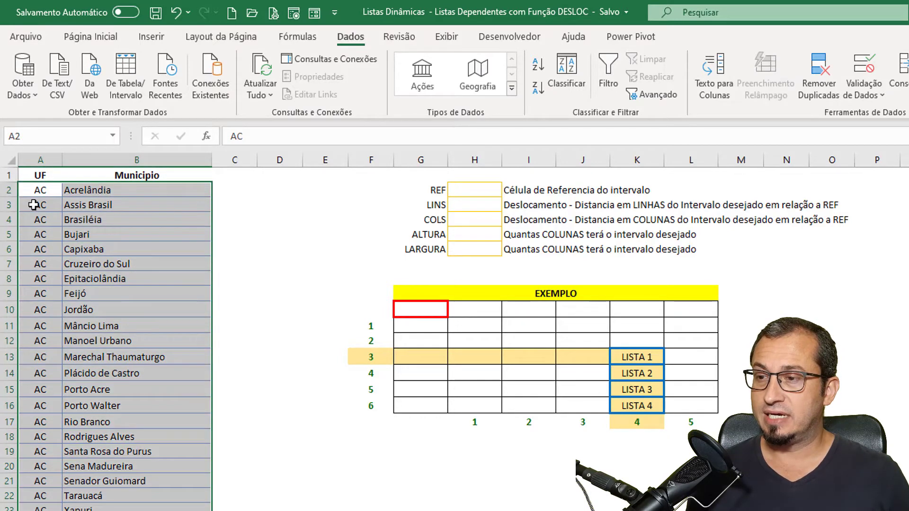
{"action": "left_click", "coordinate": [34, 205]}
{"action": "left_click", "coordinate": [41, 162]}
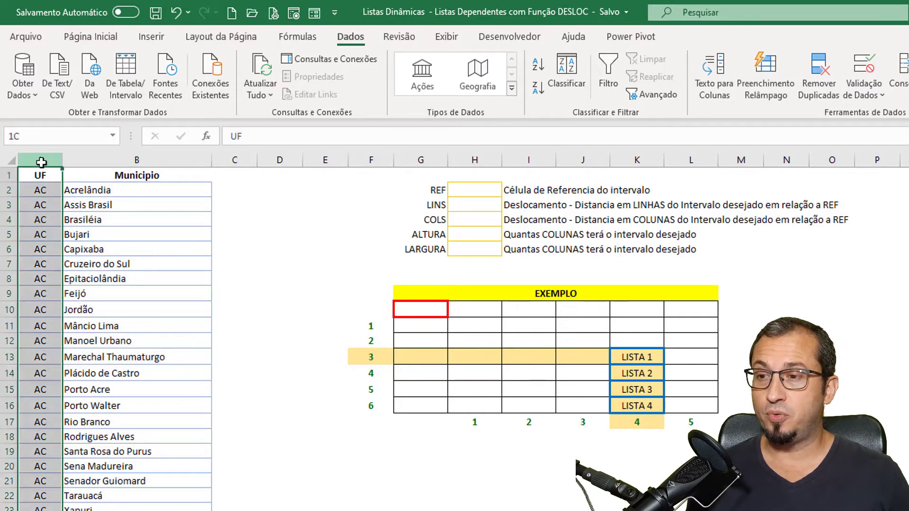
{"action": "left_click", "coordinate": [78, 191]}
{"action": "scroll", "coordinate": [109, 241], "scroll_direction": "down", "scroll_amount": 16}
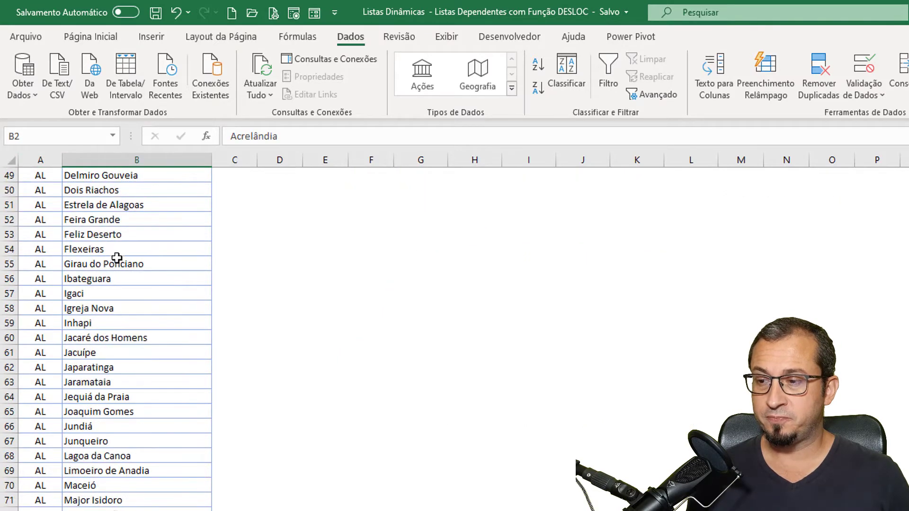
{"action": "scroll", "coordinate": [123, 265], "scroll_direction": "down", "scroll_amount": 20}
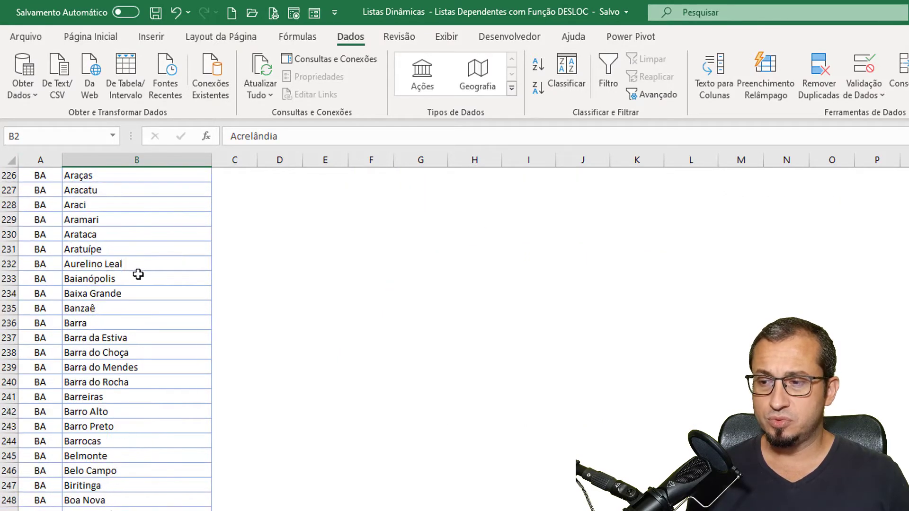
{"action": "scroll", "coordinate": [138, 274], "scroll_direction": "down", "scroll_amount": 20}
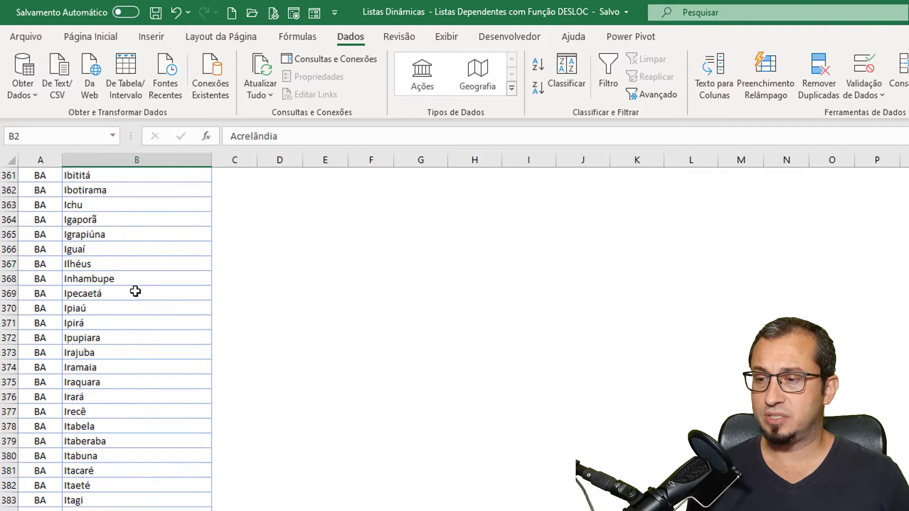
{"action": "scroll", "coordinate": [135, 291], "scroll_direction": "down", "scroll_amount": 20}
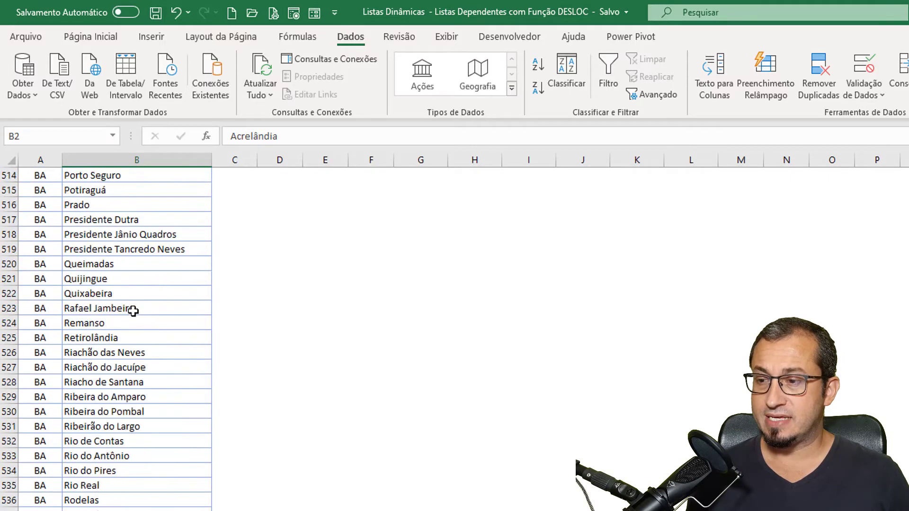
{"action": "scroll", "coordinate": [133, 311], "scroll_direction": "down", "scroll_amount": 20}
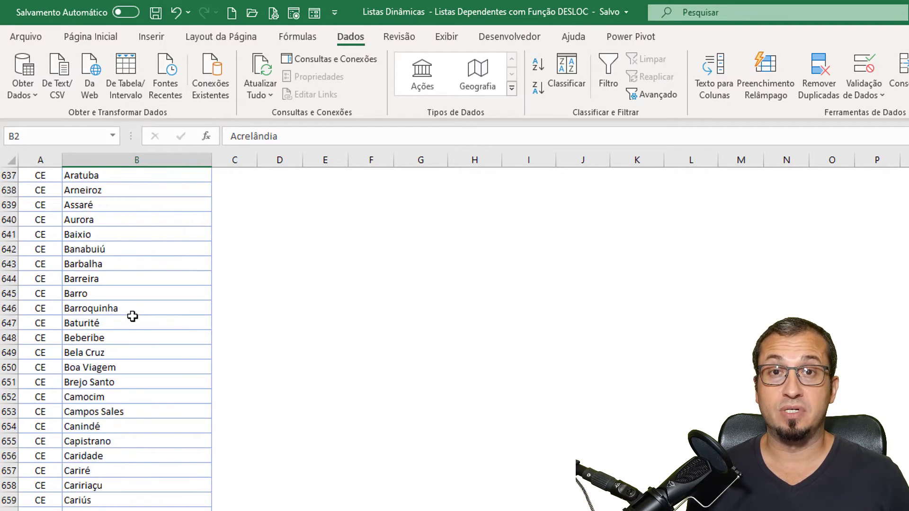
{"action": "scroll", "coordinate": [132, 315], "scroll_direction": "down", "scroll_amount": 18}
{"action": "left_click", "coordinate": [132, 308]}
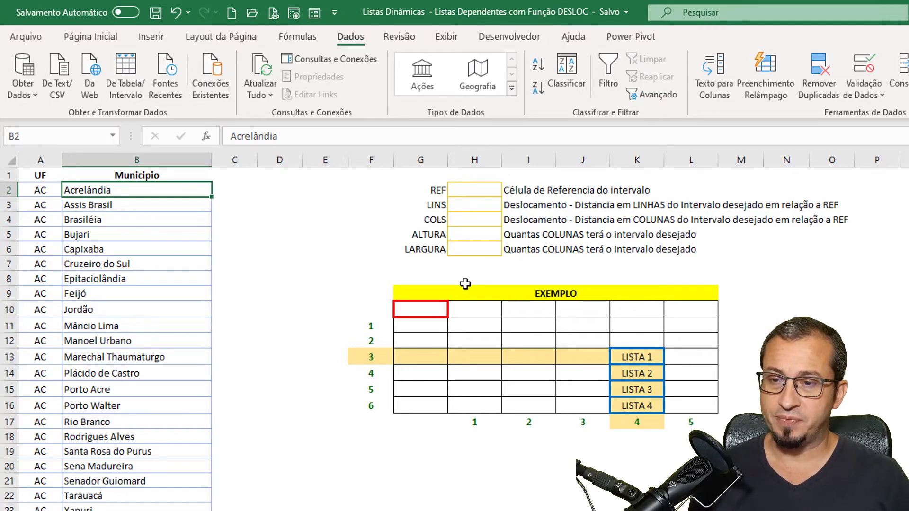
- Examine the EXEMPLO grid beside the DESLOC argument descriptions, including its LISTA 1 to LISTA 4 cells
{"action": "left_click", "coordinate": [441, 293]}
{"action": "scroll", "coordinate": [668, 355], "scroll_direction": "up", "scroll_amount": 3}
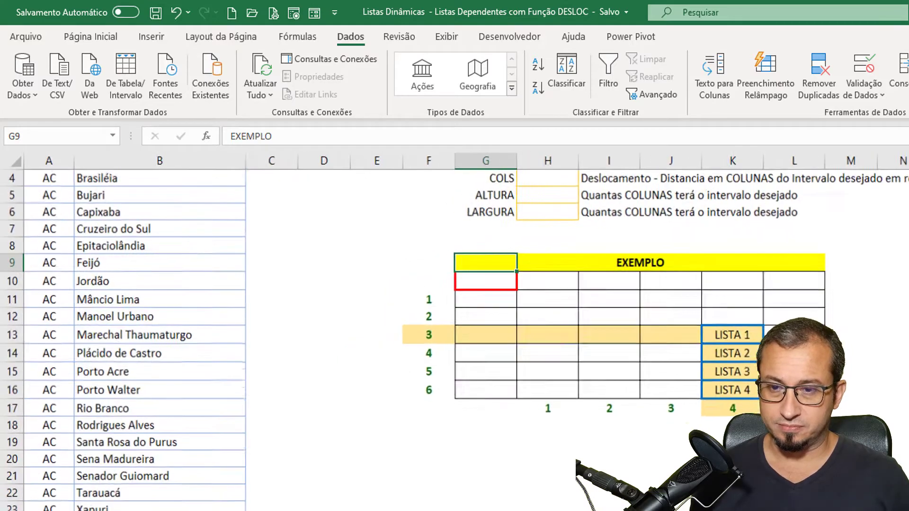
{"action": "scroll", "coordinate": [667, 355], "scroll_direction": "up", "scroll_amount": 3}
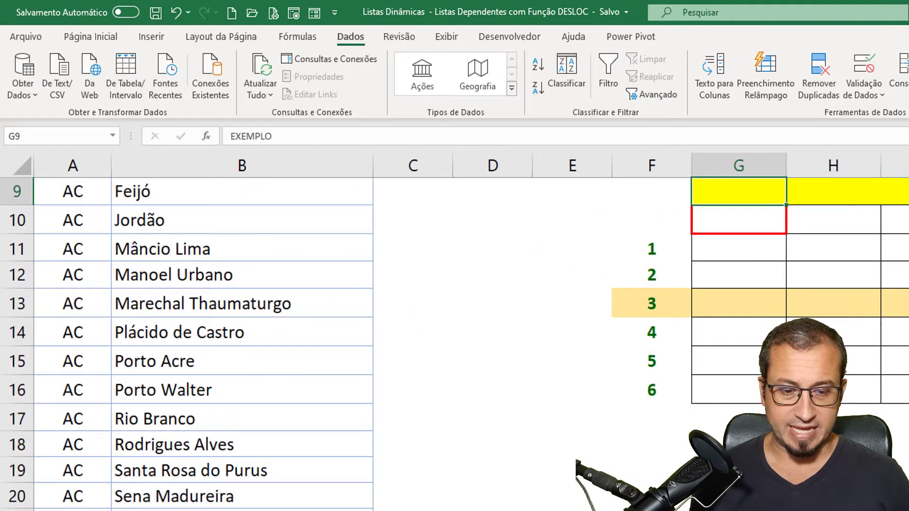
{"action": "scroll", "coordinate": [455, 331], "scroll_direction": "right", "scroll_amount": 1}
{"action": "scroll", "coordinate": [455, 332], "scroll_direction": "up", "scroll_amount": 3}
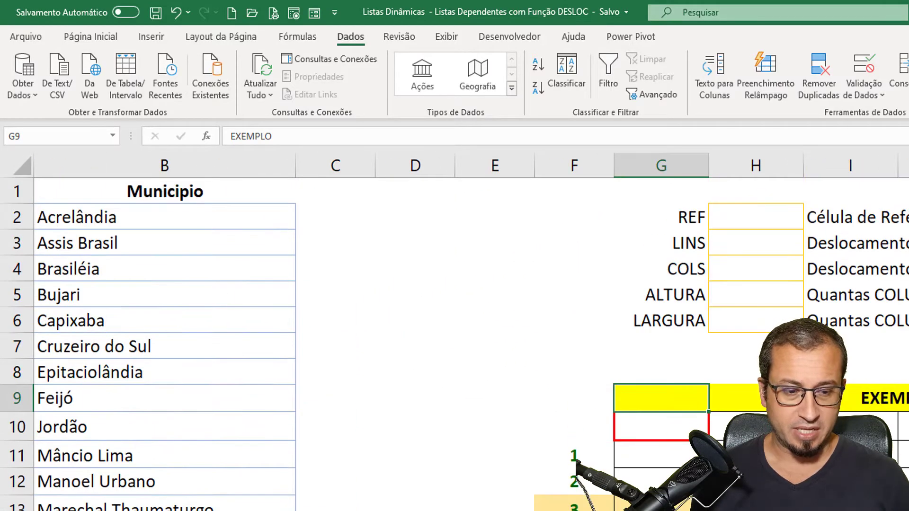
{"action": "scroll", "coordinate": [455, 331], "scroll_direction": "right", "scroll_amount": 2}
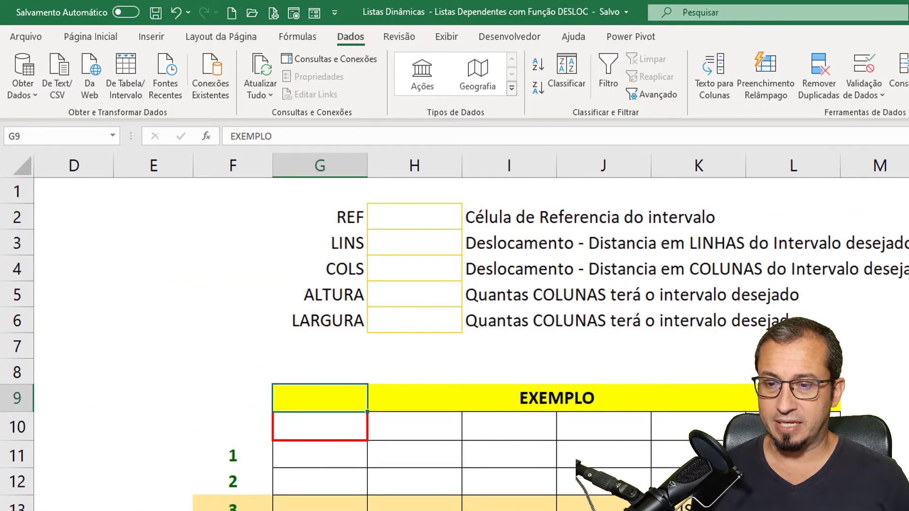
{"action": "scroll", "coordinate": [454, 332], "scroll_direction": "down", "scroll_amount": 1}
{"action": "left_click_drag", "start_coordinate": [308, 350], "coordinate": [808, 504]}
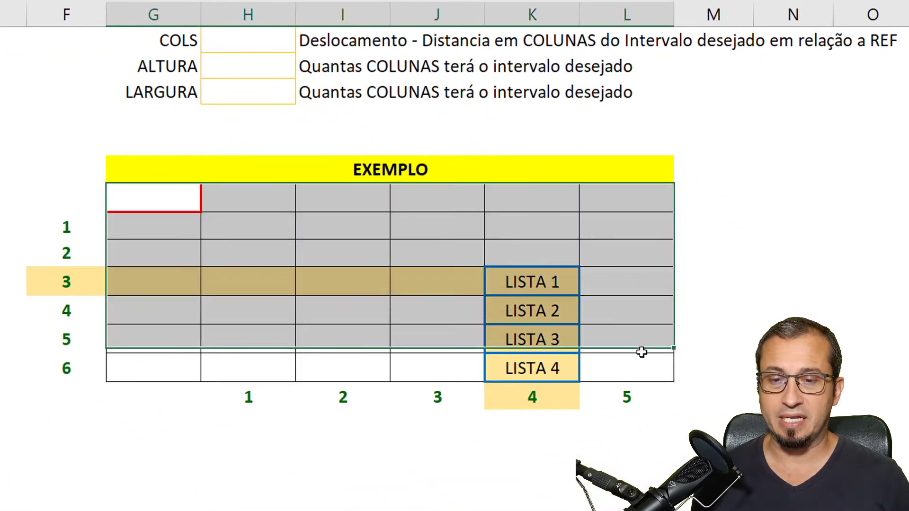
{"action": "left_click_drag", "start_coordinate": [642, 352], "coordinate": [643, 359]}
{"action": "left_click_drag", "start_coordinate": [161, 196], "coordinate": [659, 367]}
{"action": "left_click_drag", "start_coordinate": [545, 285], "coordinate": [556, 372]}
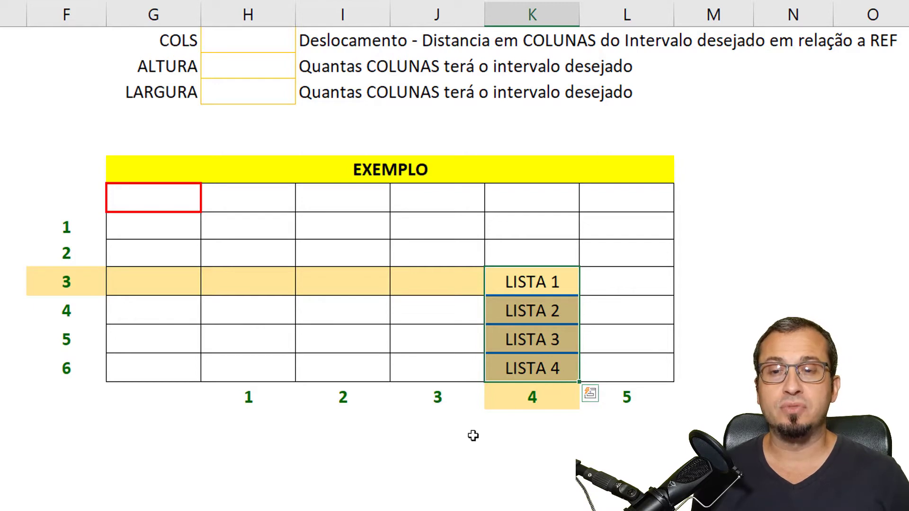
- Start a formula with the DESLOC function in cell G19, below the EXEMPLO grid
{"action": "left_click", "coordinate": [161, 454]}
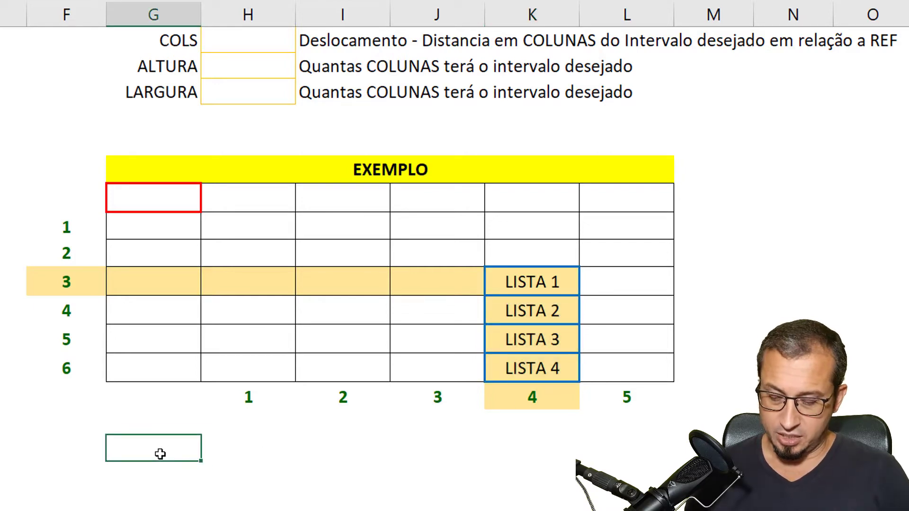
{"action": "type", "text": "=DEL"}
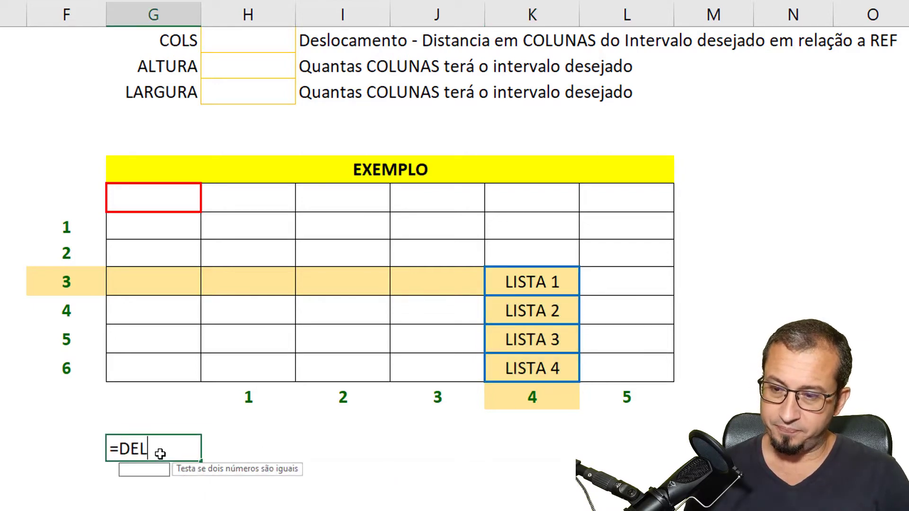
{"action": "type", "text": "O"}
{"action": "key", "text": "BackSpace"}
{"action": "key", "text": "BackSpace"}
{"action": "type", "text": "S"}
{"action": "key", "text": "Tab"}
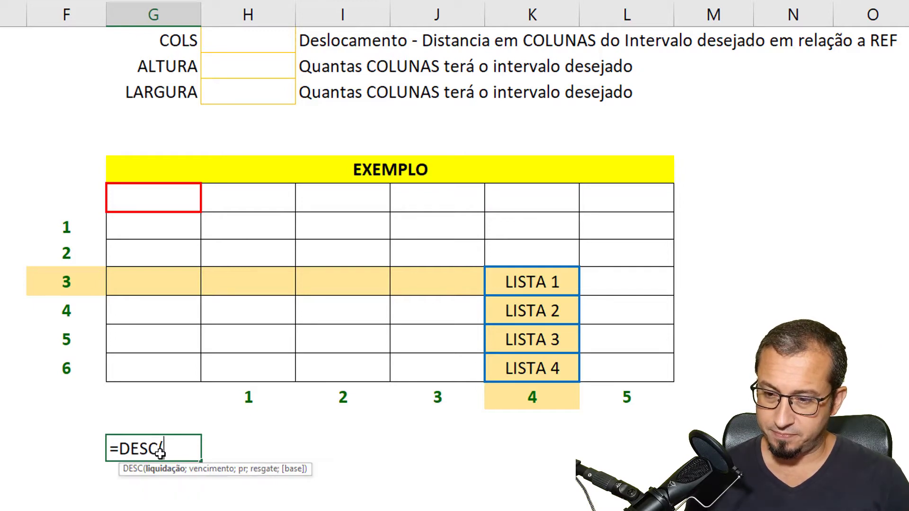
{"action": "key", "text": "BackSpace"}
{"action": "key", "text": "BackSpace"}
{"action": "key", "text": "Down"}
{"action": "key", "text": "Tab"}
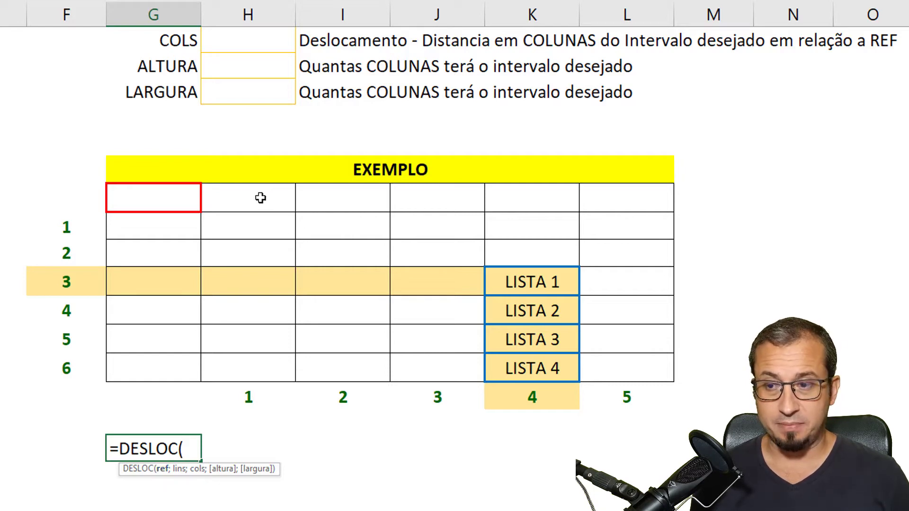
- Set the DESLOC reference to cell G10, with an offset of 3 rows and 4 columns
{"action": "left_click", "coordinate": [176, 193]}
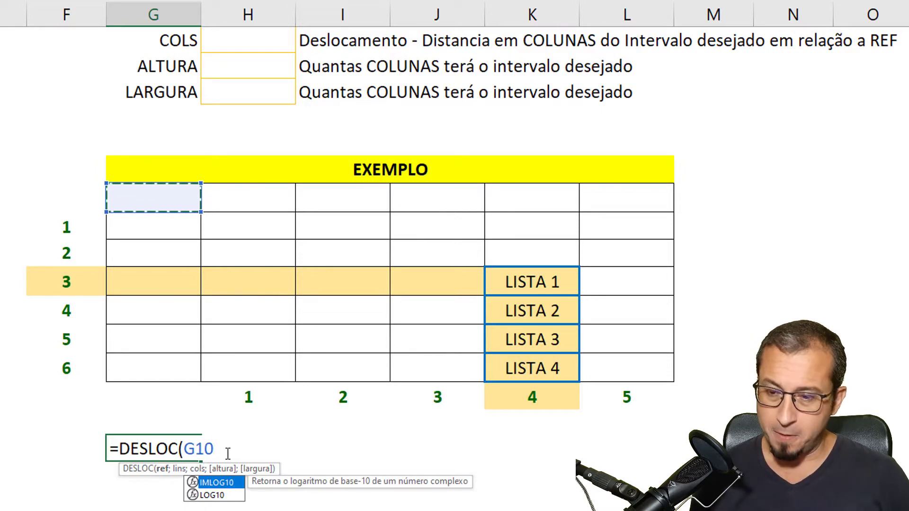
{"action": "type", "text": ";"}
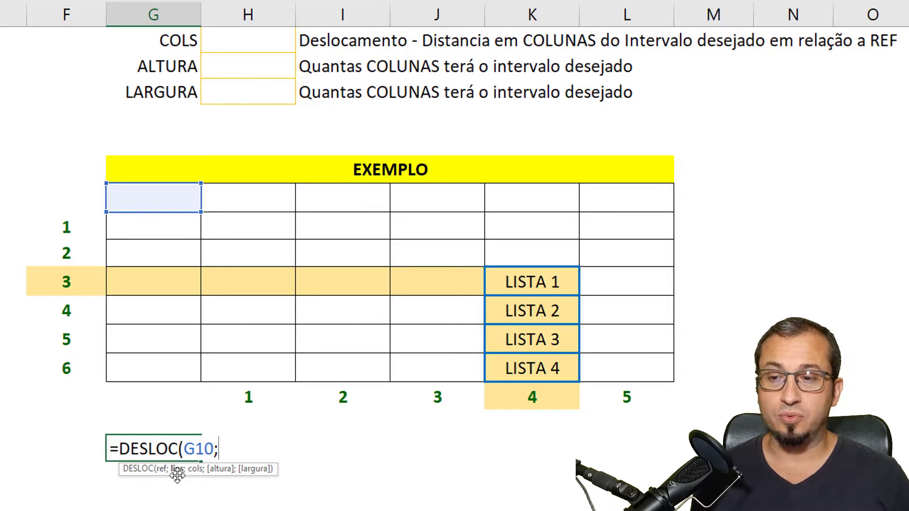
{"action": "scroll", "coordinate": [334, 467], "scroll_direction": "up", "scroll_amount": 1}
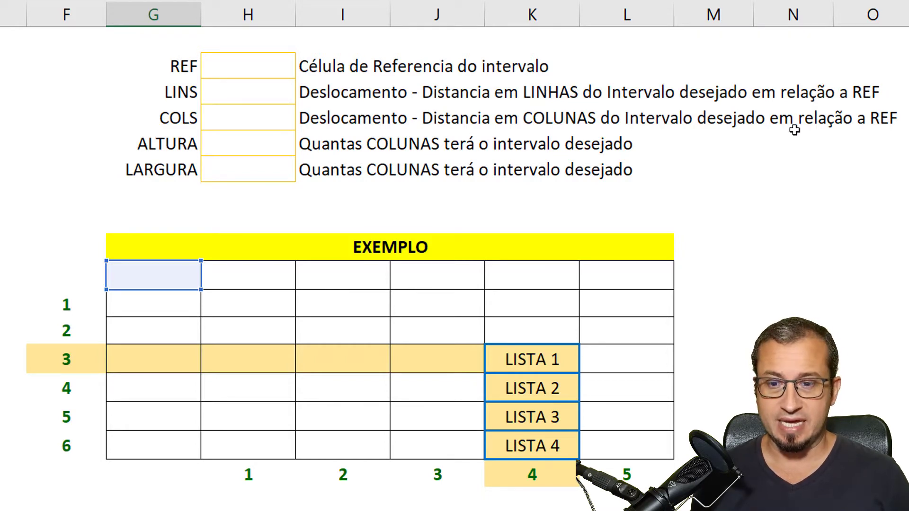
{"action": "type", "text": ";"}
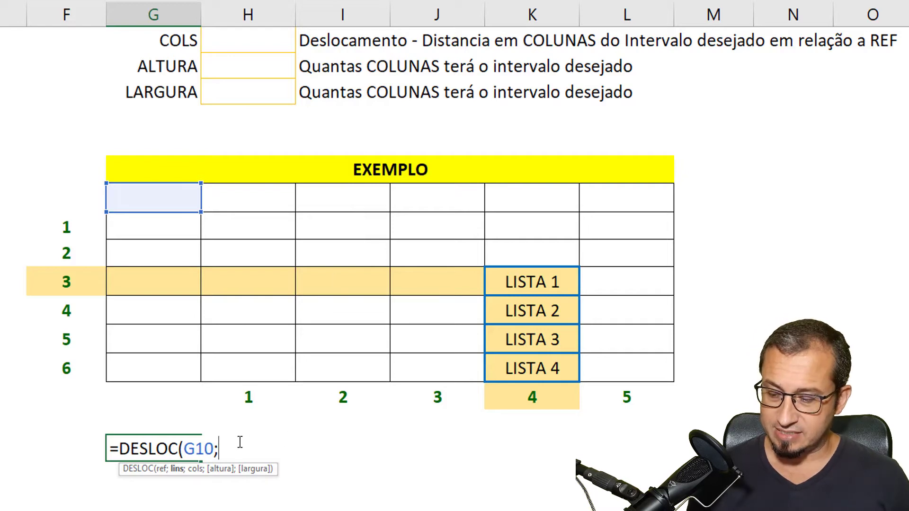
{"action": "type", "text": "3"}
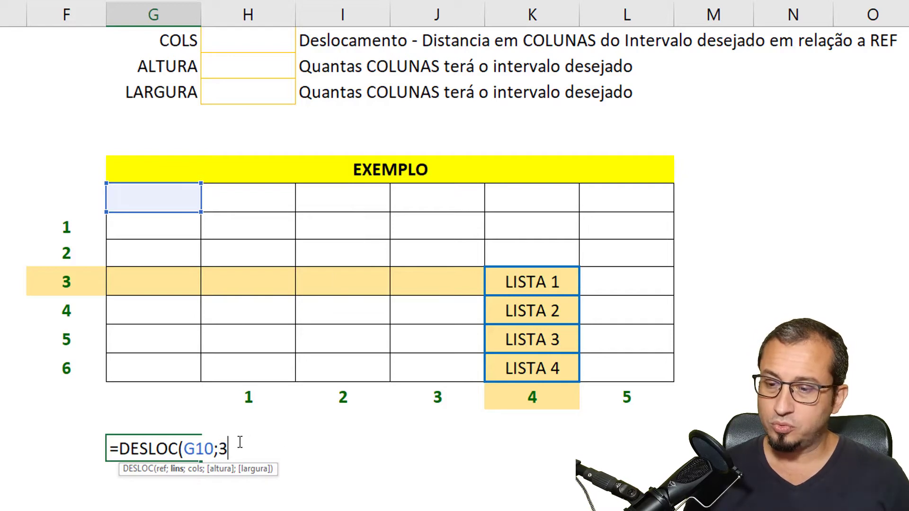
{"action": "type", "text": ";4"}
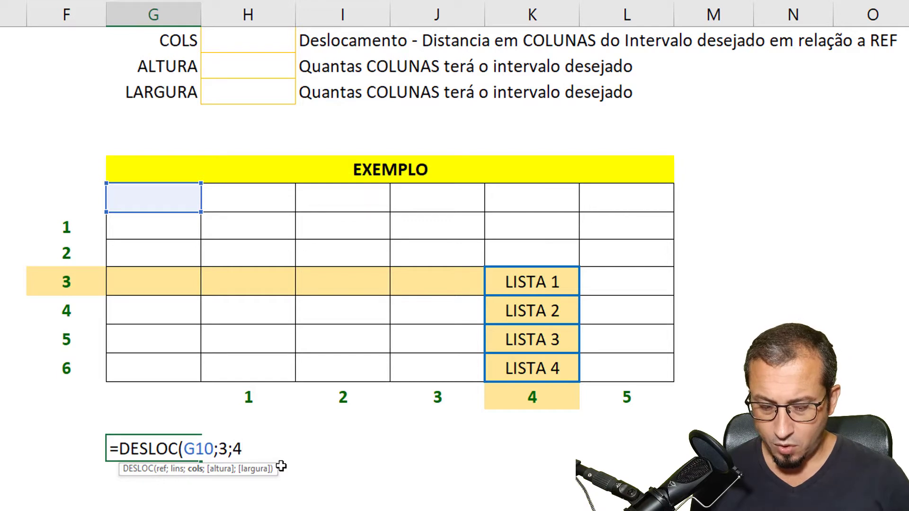
- Complete the DESLOC formula in G19 with a height of 4 and a width of 1
{"action": "type", "text": ";"}
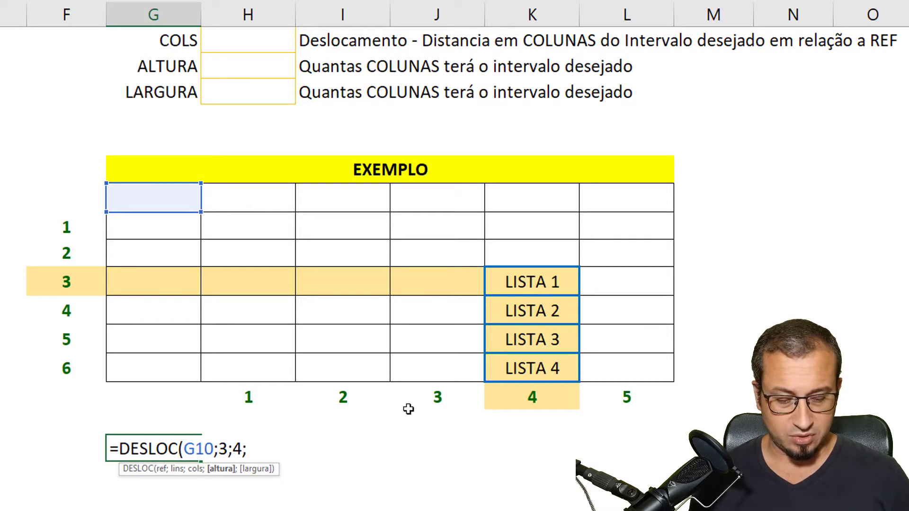
{"action": "type", "text": "4"}
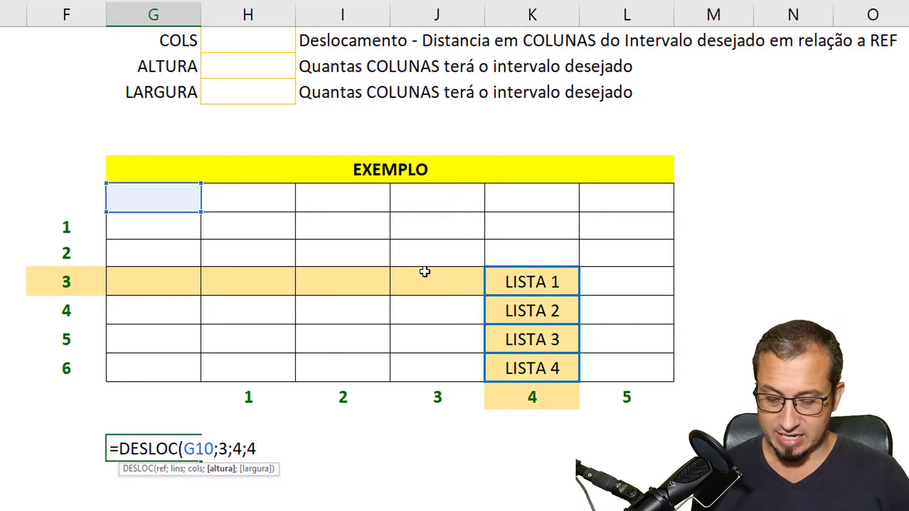
{"action": "type", "text": ";"}
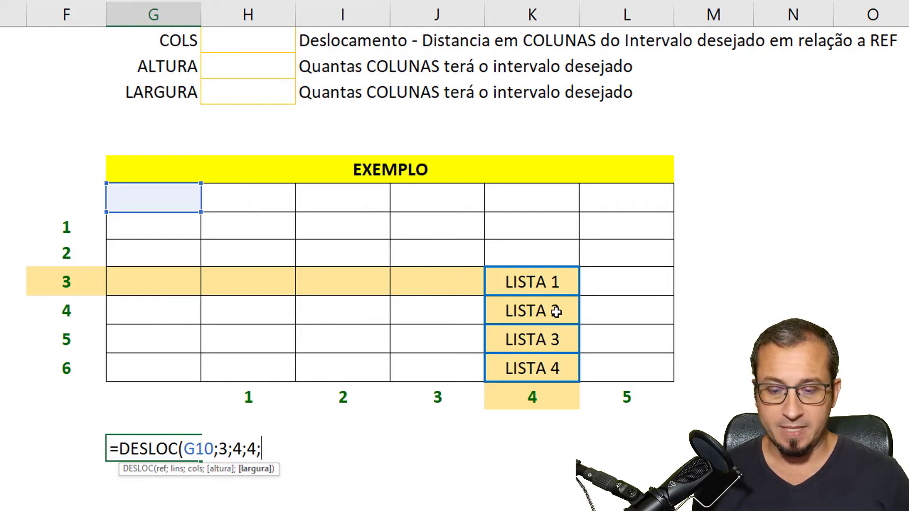
{"action": "type", "text": "1"}
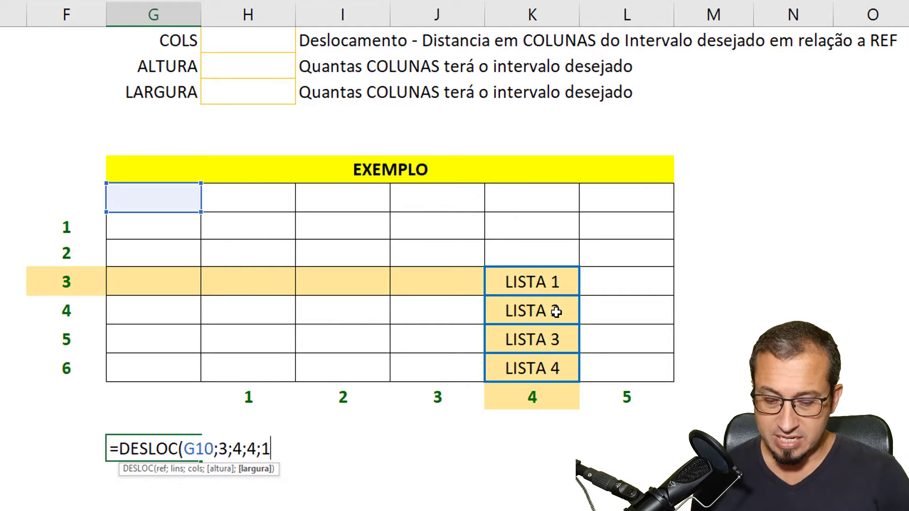
{"action": "type", "text": ")"}
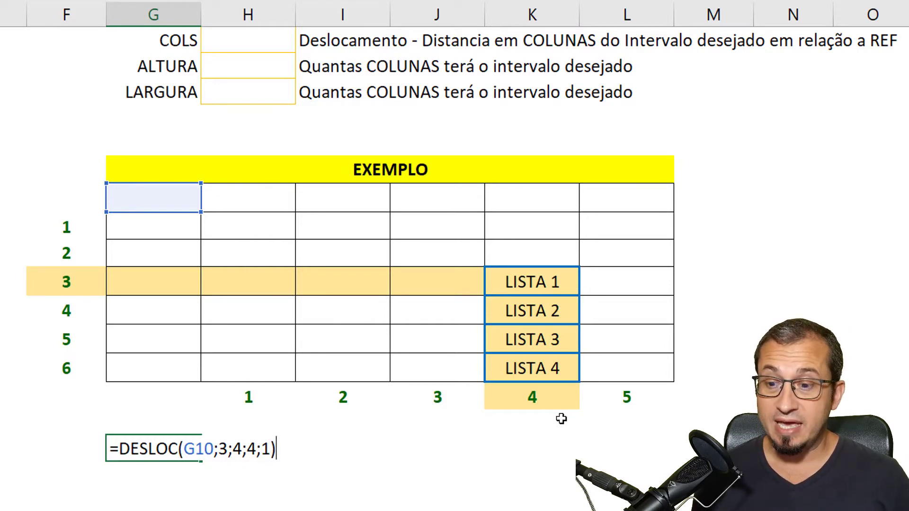
{"action": "key", "text": "Return"}
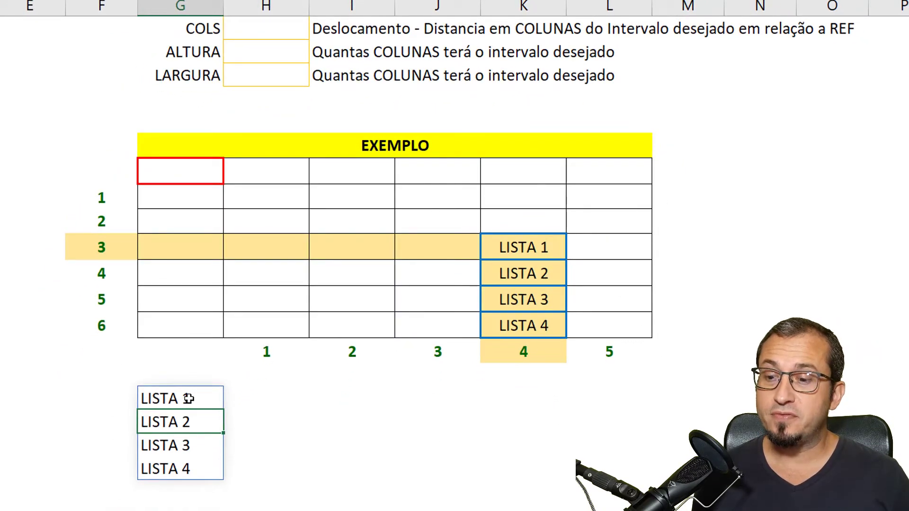
- Examine the list returned below the EXEMPLO grid and the DESLOC formula in G19 that produces it
{"action": "left_click_drag", "start_coordinate": [188, 398], "coordinate": [187, 468]}
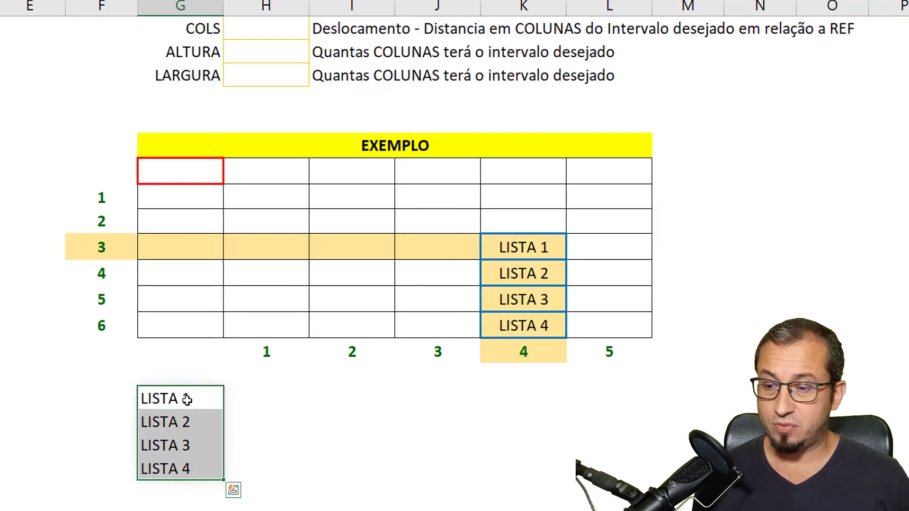
{"action": "left_click_drag", "start_coordinate": [186, 398], "coordinate": [185, 465]}
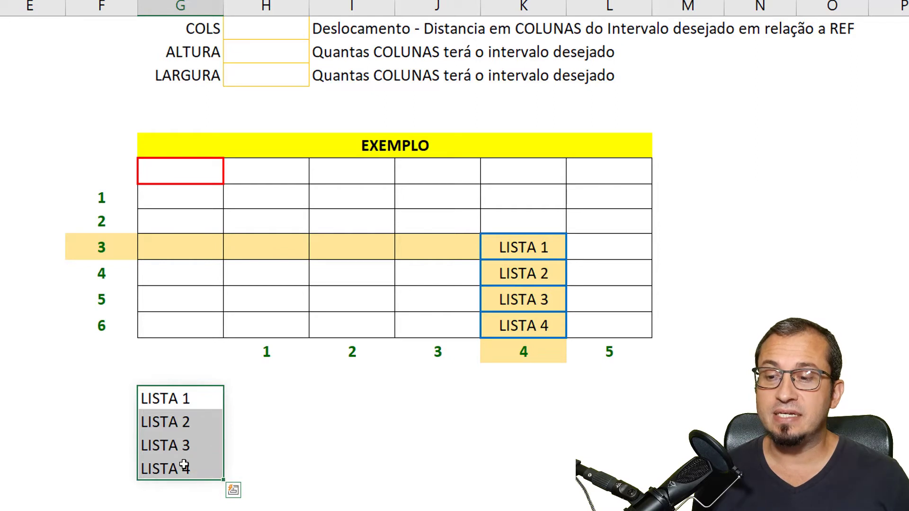
{"action": "left_click", "coordinate": [183, 399]}
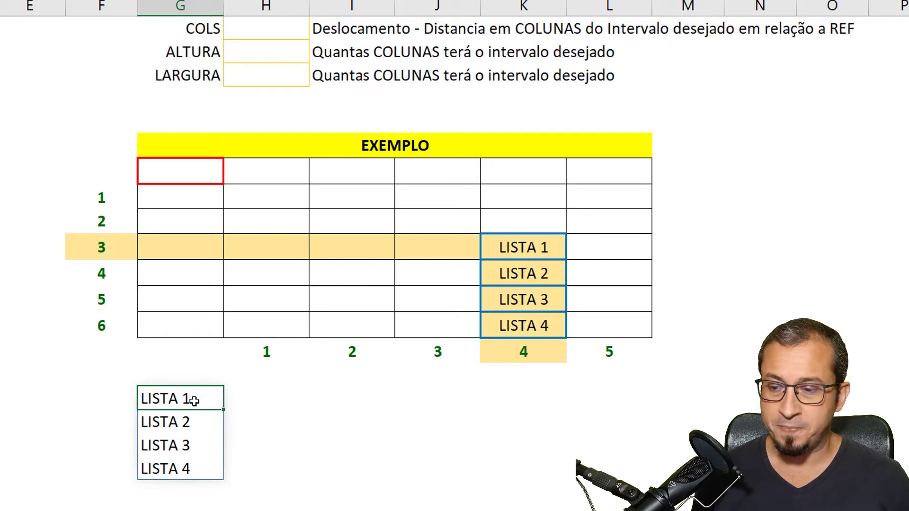
{"action": "double_click", "coordinate": [185, 399]}
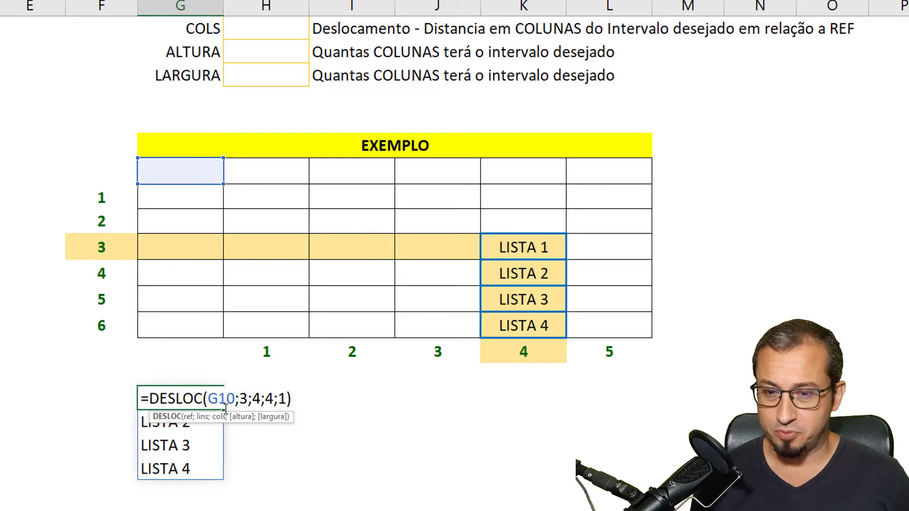
{"action": "key", "text": "Return"}
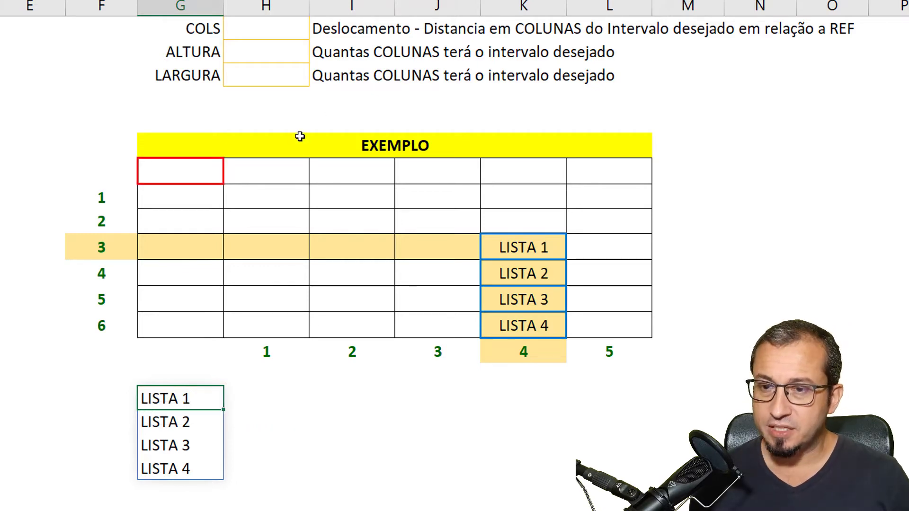
- Correct the ALTURA description in I5 by replacing the word COLUNAS with LINHAS
{"action": "scroll", "coordinate": [298, 135], "scroll_direction": "up", "scroll_amount": 1}
{"action": "left_click_drag", "start_coordinate": [189, 125], "coordinate": [331, 122]}
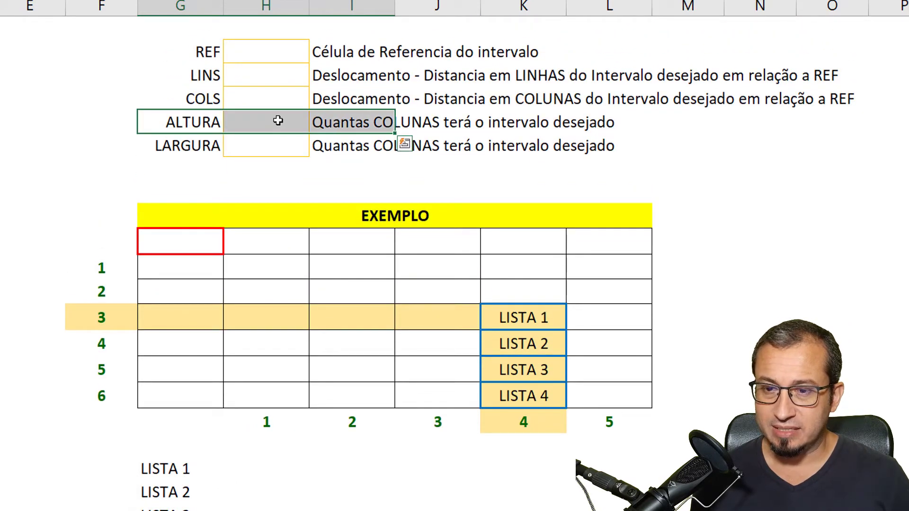
{"action": "left_click", "coordinate": [343, 121]}
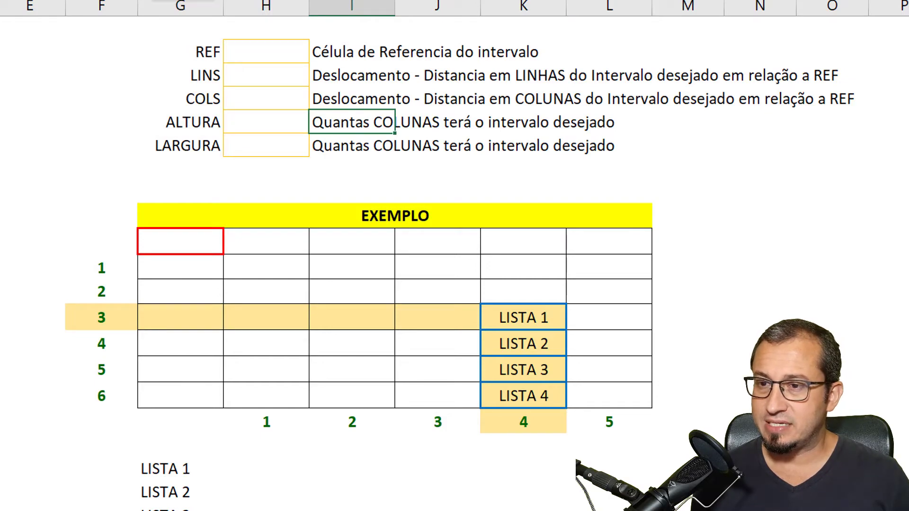
{"action": "left_click", "coordinate": [163, 1]}
{"action": "triple_click", "coordinate": [166, 1]}
{"action": "double_click", "coordinate": [167, 1]}
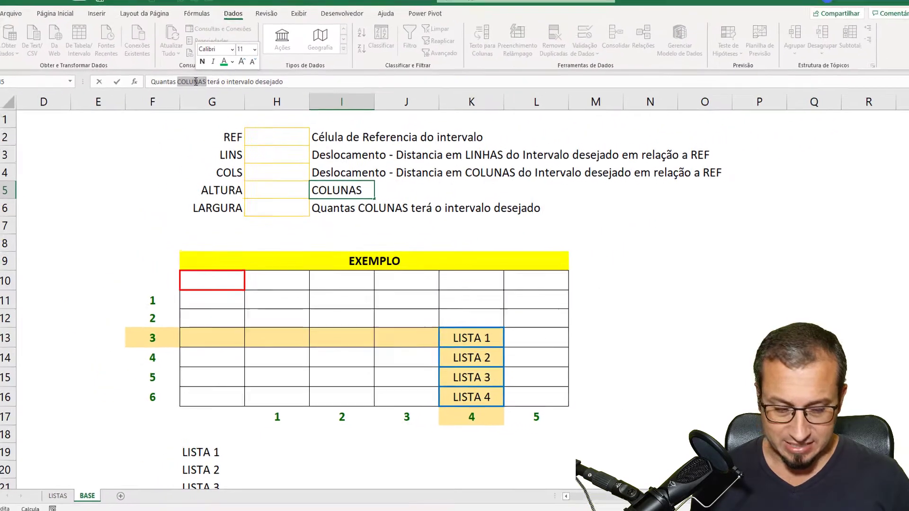
{"action": "type", "text": "LINHAS"}
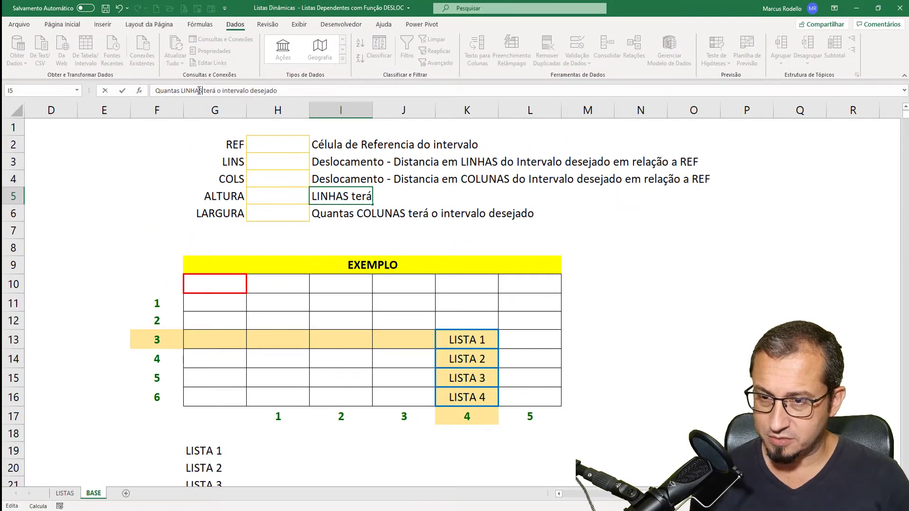
{"action": "key", "text": "Return"}
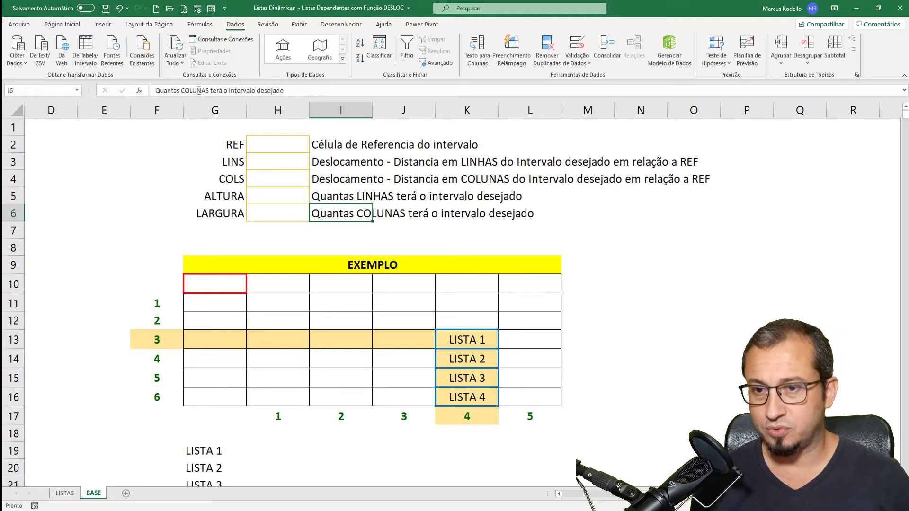
{"action": "left_click", "coordinate": [330, 195]}
{"action": "left_click", "coordinate": [285, 195]}
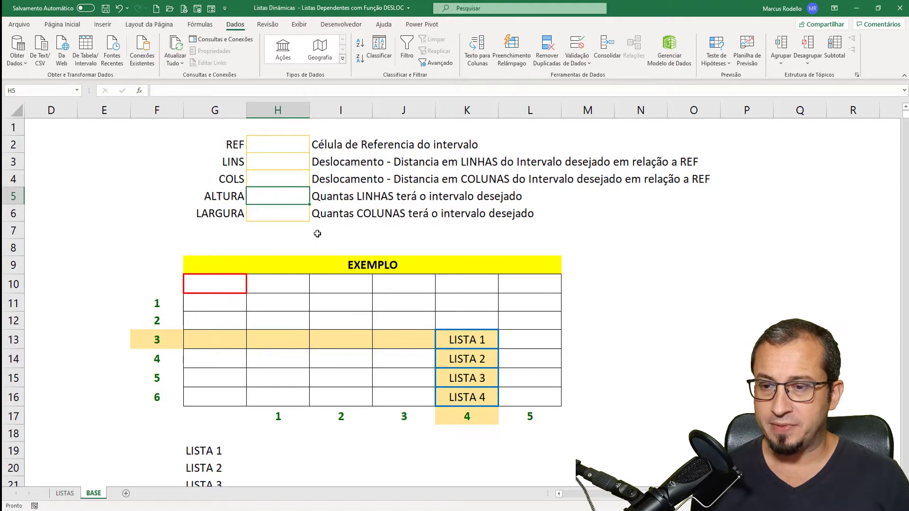
- Review the UF and Municipio columns on the BASE sheet and the UF entry cell on the LISTAS sheet
{"action": "left_click_drag", "start_coordinate": [325, 244], "coordinate": [118, 162]}
{"action": "left_click", "coordinate": [119, 162]}
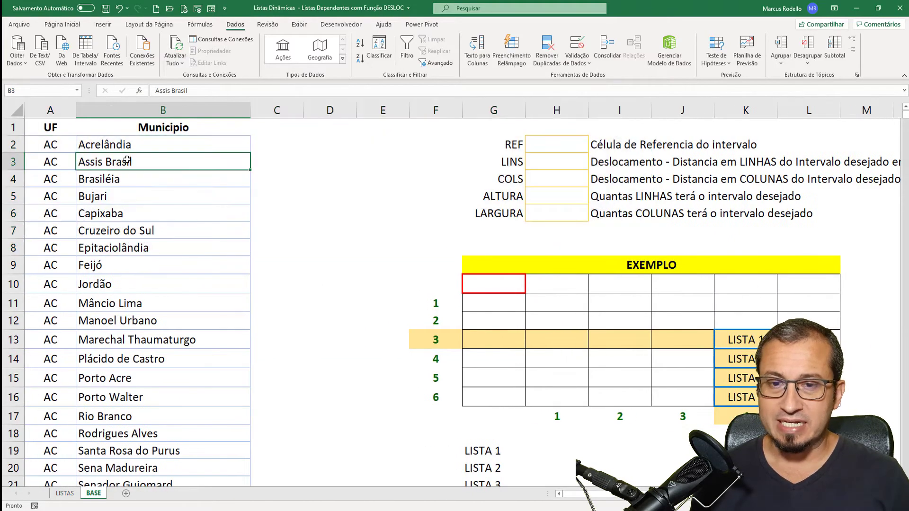
{"action": "scroll", "coordinate": [126, 163], "scroll_direction": "down", "scroll_amount": 3}
{"action": "scroll", "coordinate": [132, 163], "scroll_direction": "down", "scroll_amount": 1}
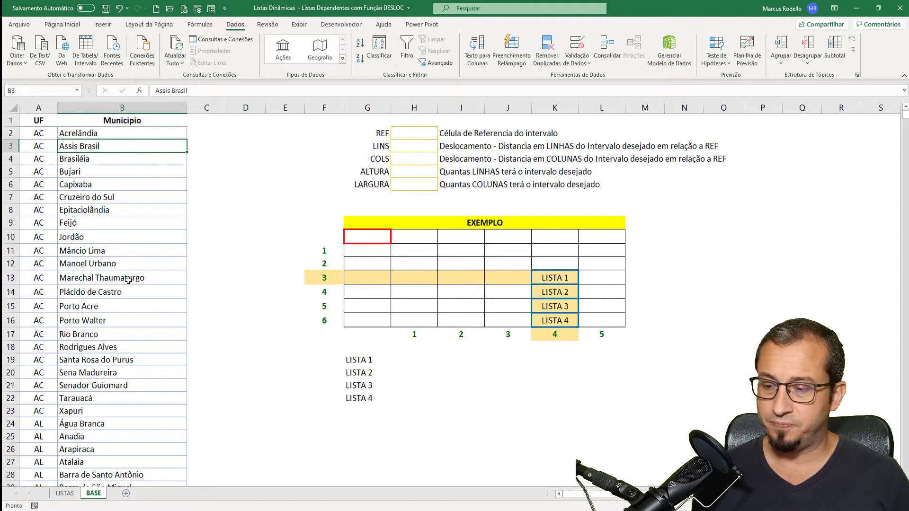
{"action": "left_click", "coordinate": [65, 493]}
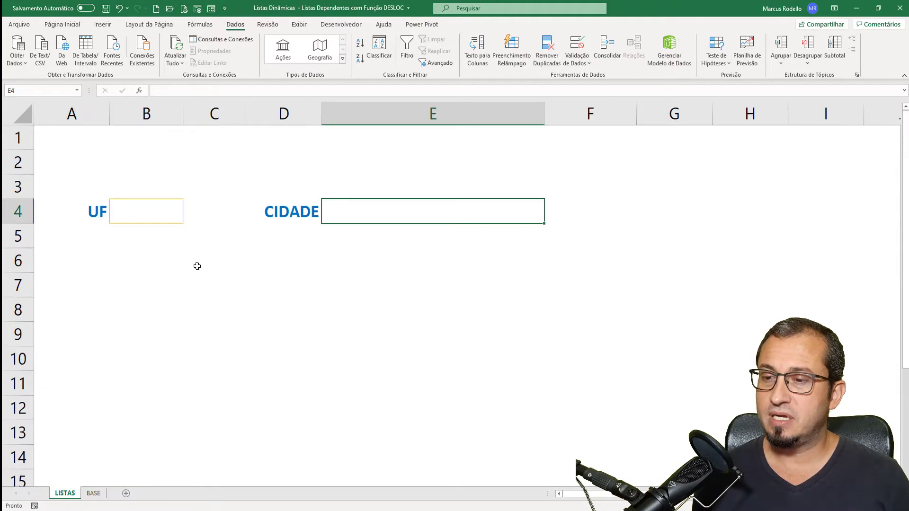
{"action": "left_click", "coordinate": [150, 210]}
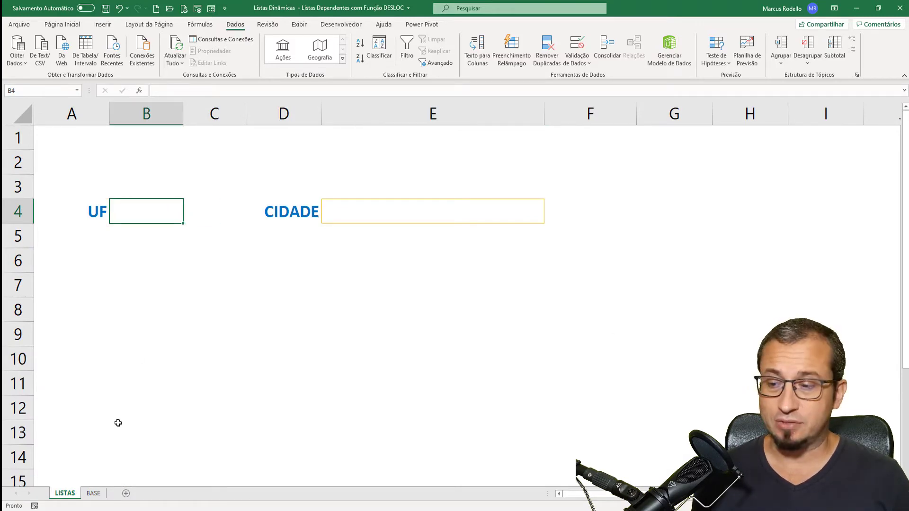
{"action": "left_click", "coordinate": [94, 498]}
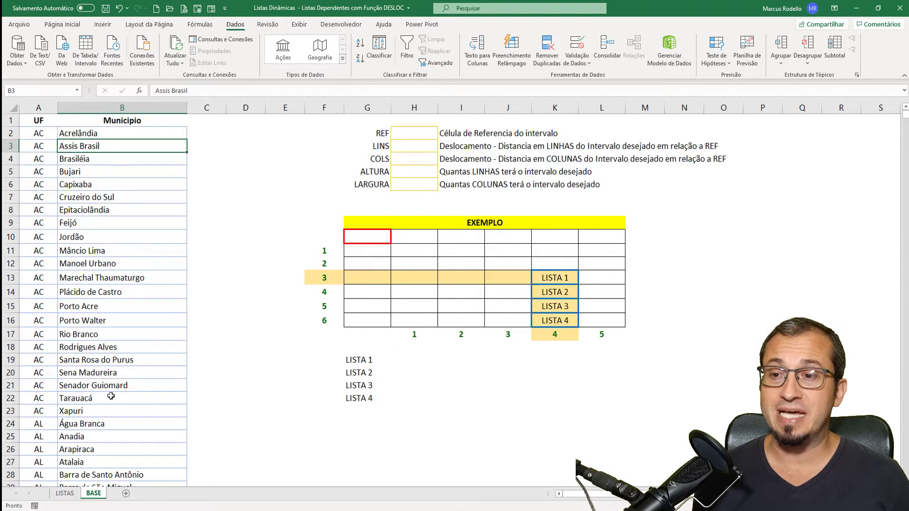
- Copy the whole UF column A of the BASE sheet into column D, starting at D1
{"action": "left_click", "coordinate": [236, 194]}
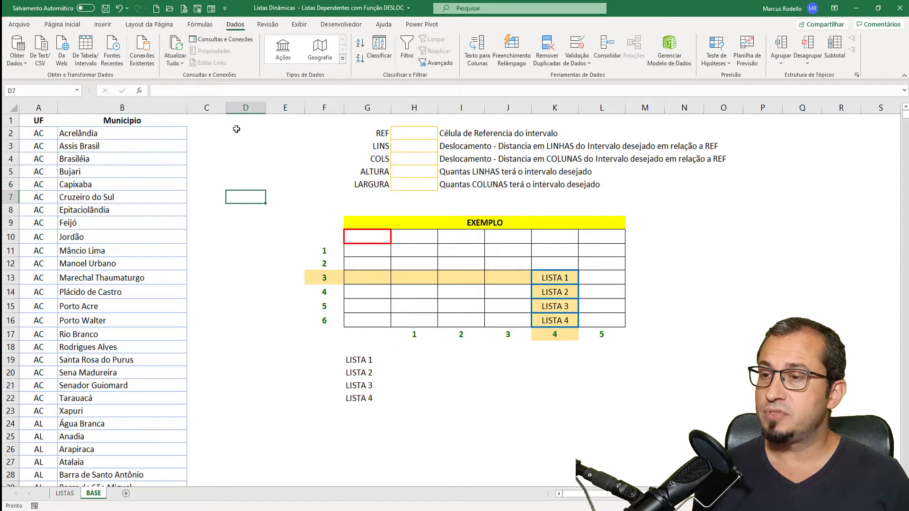
{"action": "left_click", "coordinate": [32, 108]}
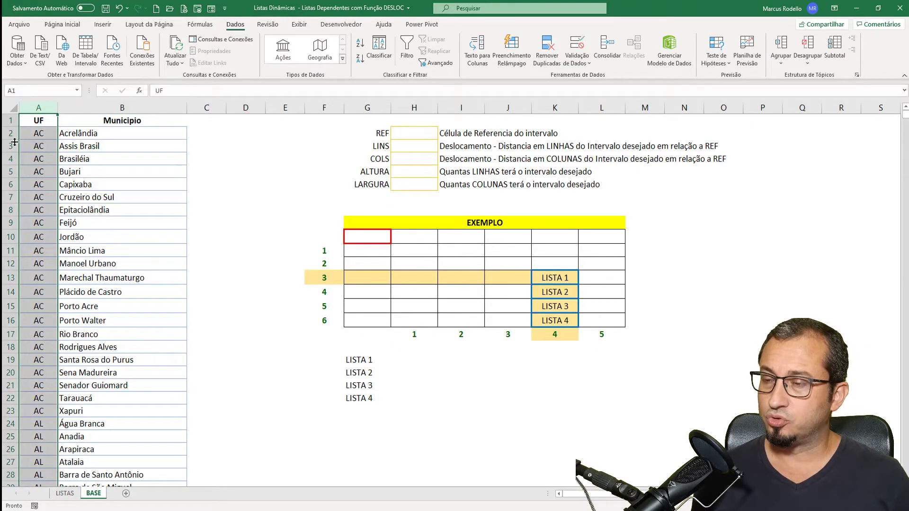
{"action": "key", "text": "ctrl+c"}
{"action": "left_click", "coordinate": [246, 121]}
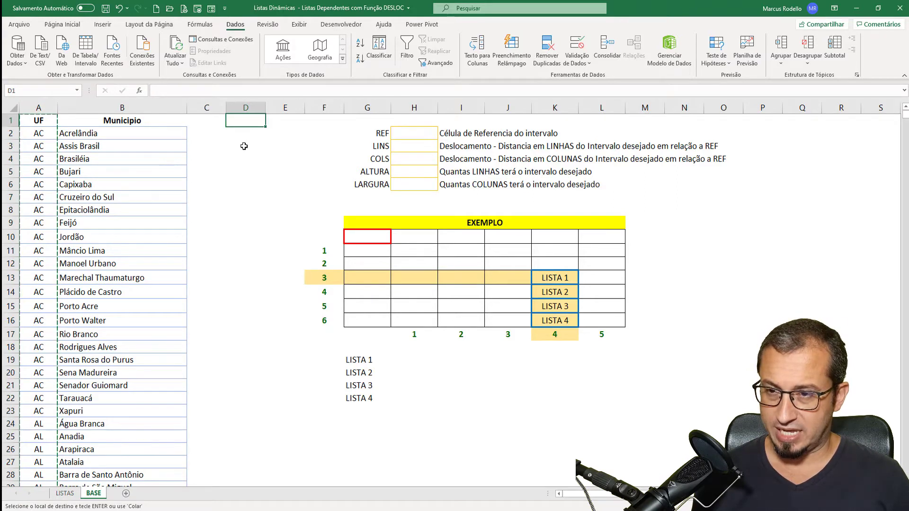
{"action": "key", "text": "ctrl+v"}
- Remove the duplicate values from the copied UF column D, treating its first row as a header
{"action": "left_click", "coordinate": [244, 137]}
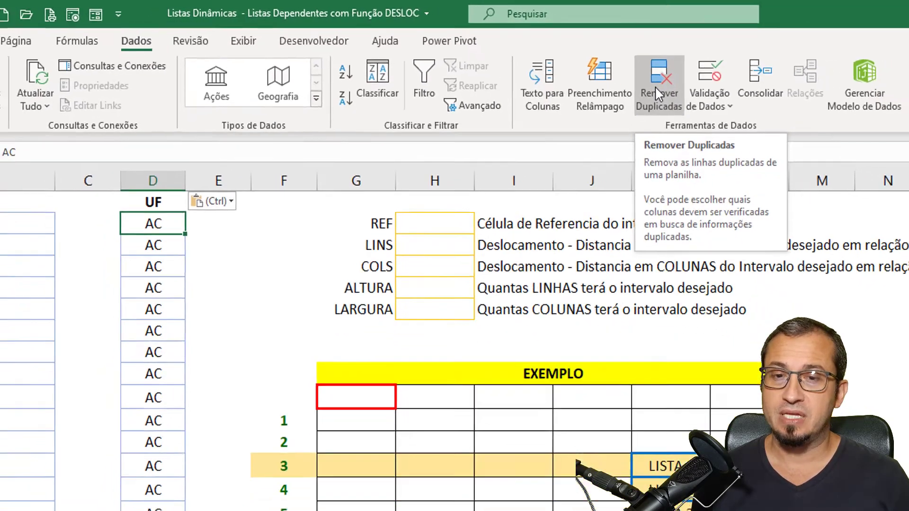
{"action": "left_click", "coordinate": [688, 98]}
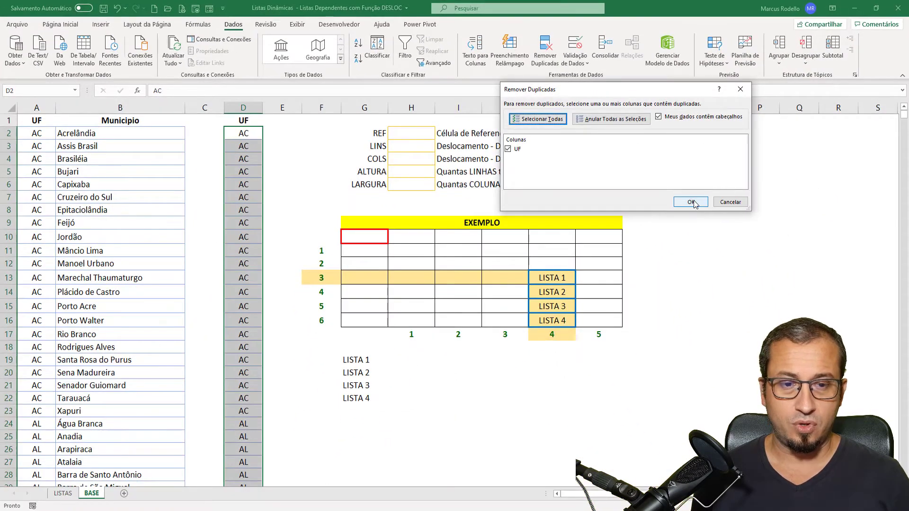
{"action": "left_click", "coordinate": [692, 202]}
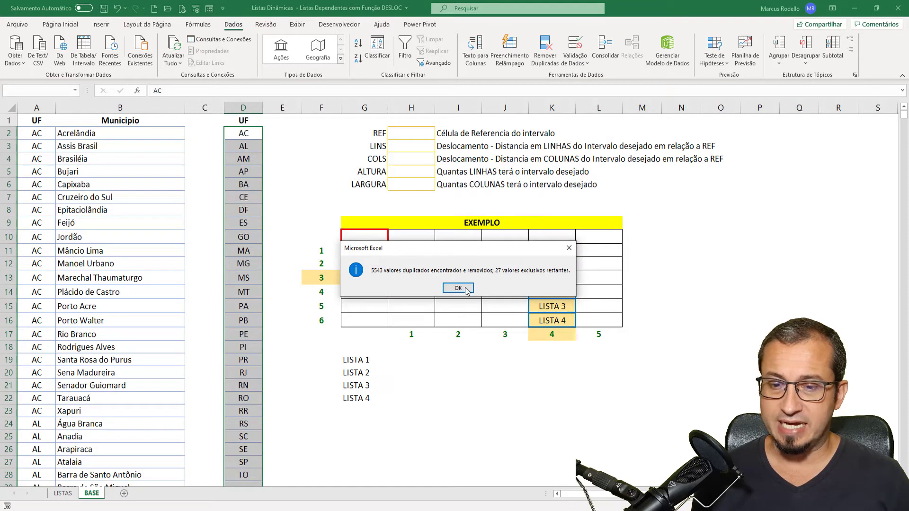
{"action": "left_click", "coordinate": [465, 288]}
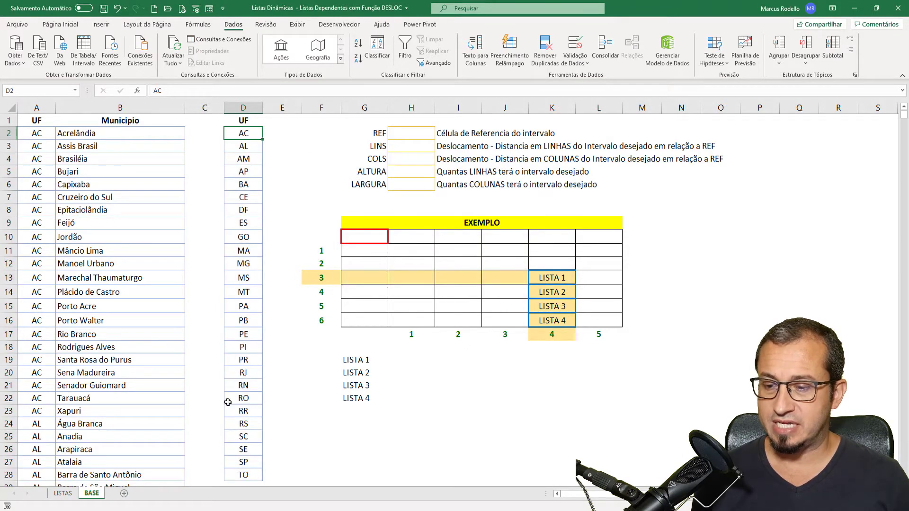
- Name the unique UF values in D2:D28 of the BASE sheet L_ESTADOS, leaving out the header
{"action": "left_click", "coordinate": [246, 122]}
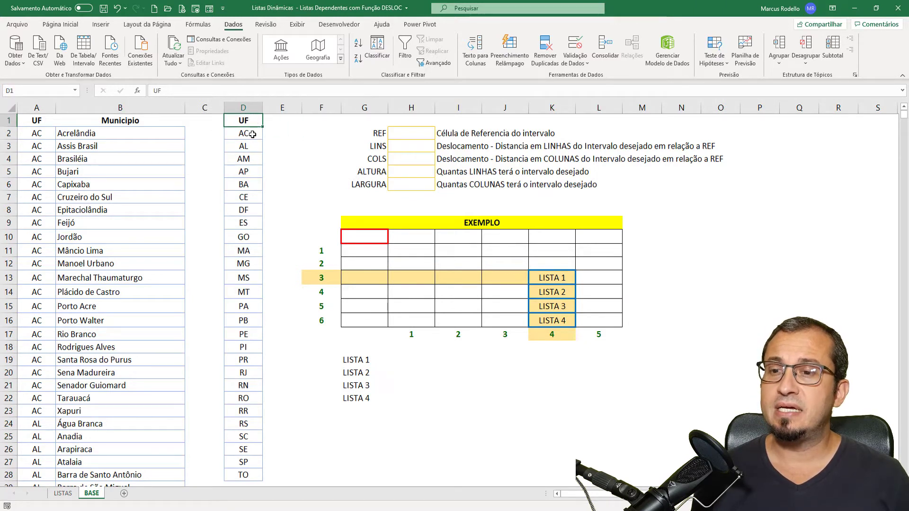
{"action": "left_click_drag", "start_coordinate": [253, 135], "coordinate": [246, 477]}
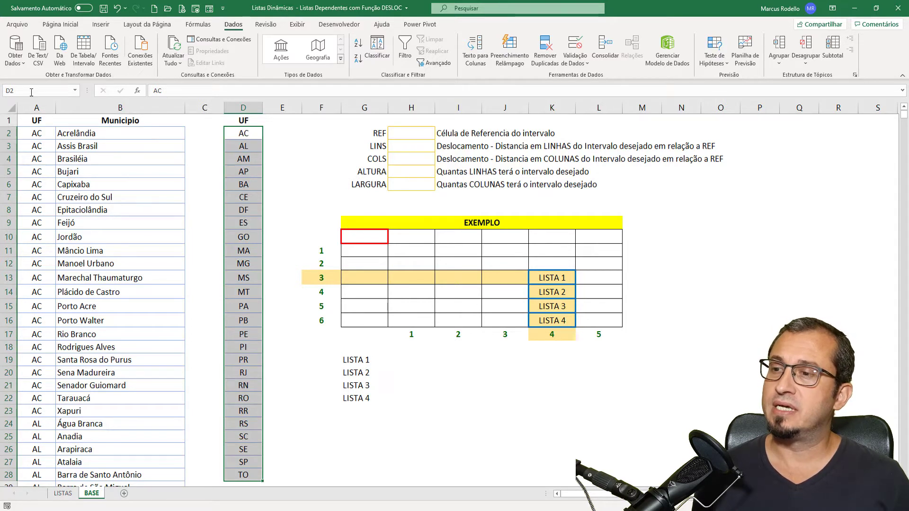
{"action": "left_click", "coordinate": [29, 90]}
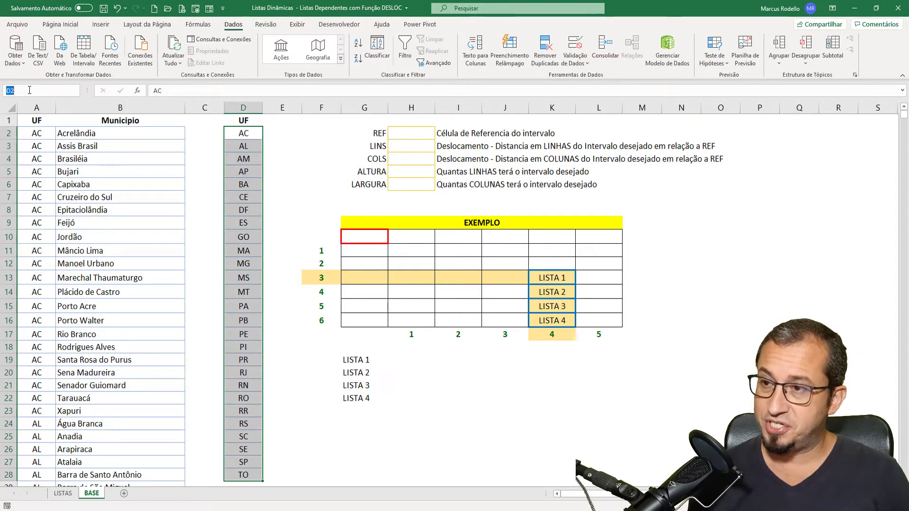
{"action": "type", "text": "L"}
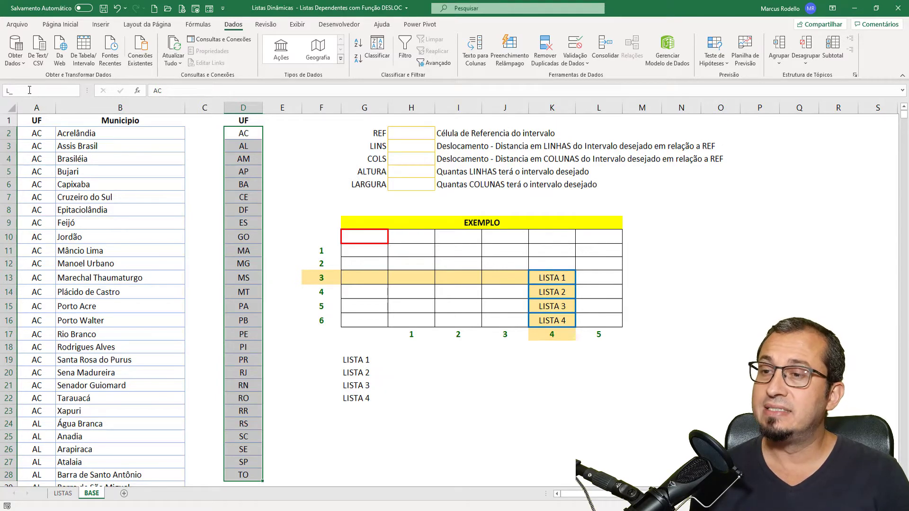
{"action": "type", "text": "_"}
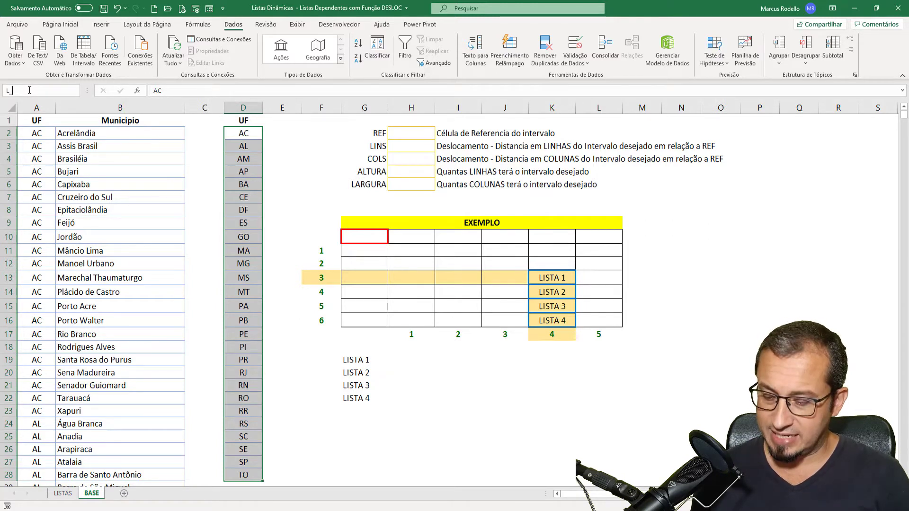
{"action": "type", "text": "ESTADOS"}
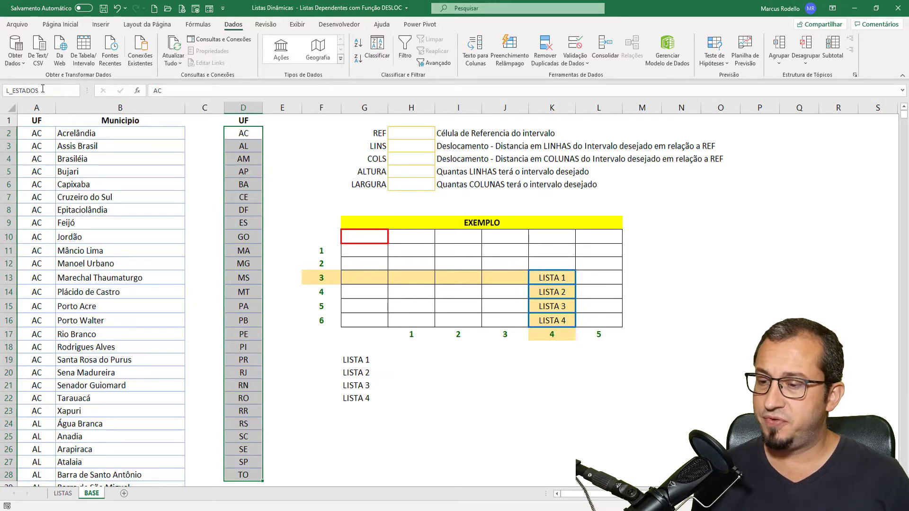
{"action": "key", "text": "Return"}
- Add a Lista data validation sourced from L_ESTADOS to the UF cell B4 on the LISTAS sheet, and choose AC in it
{"action": "left_click", "coordinate": [63, 493]}
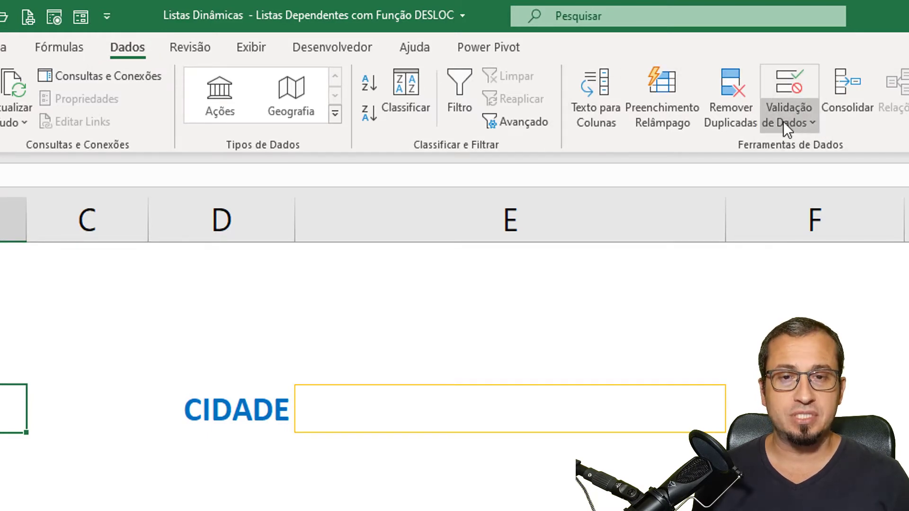
{"action": "left_click", "coordinate": [800, 119]}
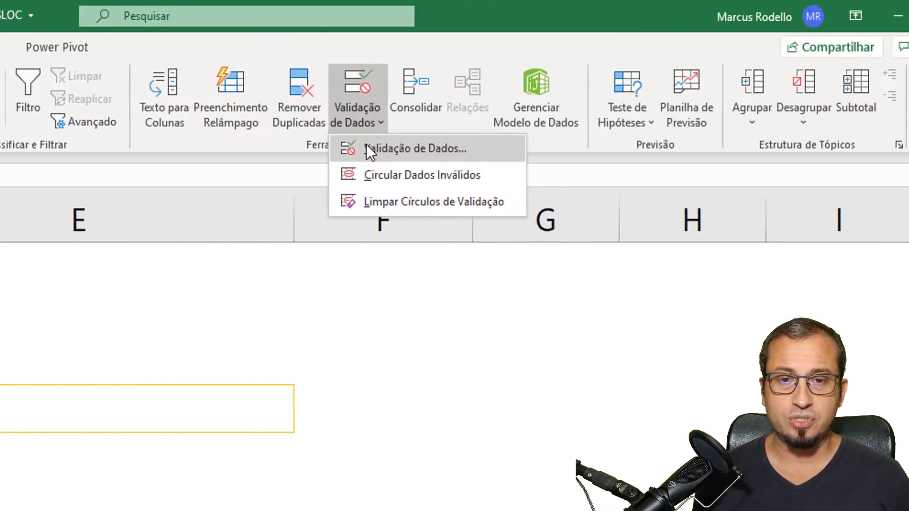
{"action": "left_click", "coordinate": [369, 149]}
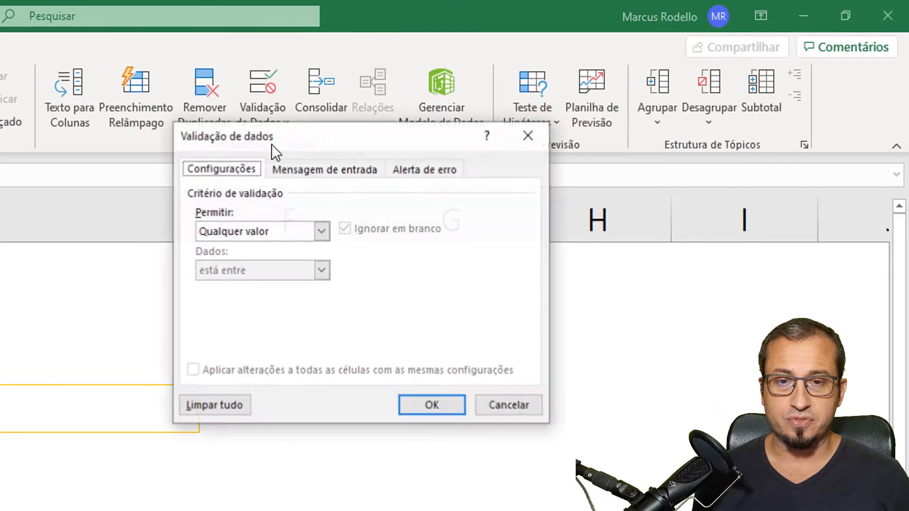
{"action": "left_click", "coordinate": [254, 232]}
{"action": "left_click", "coordinate": [242, 285]}
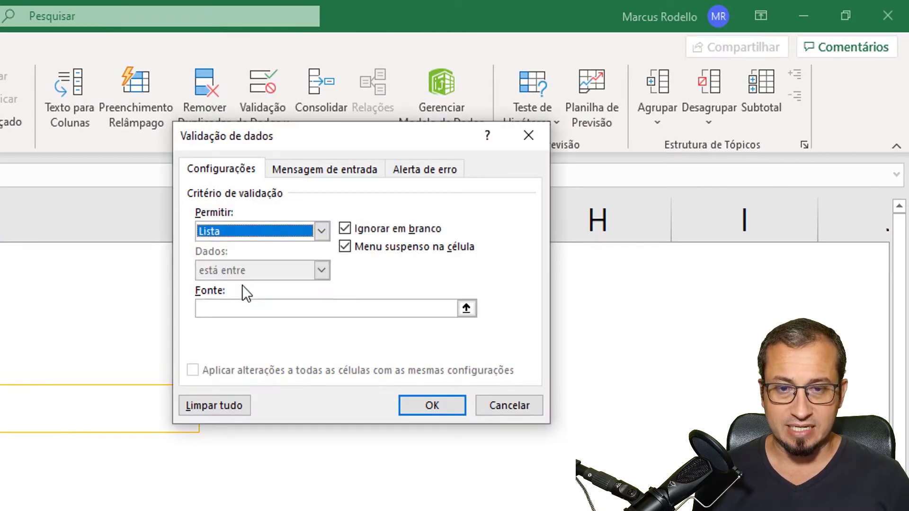
{"action": "left_click", "coordinate": [217, 307]}
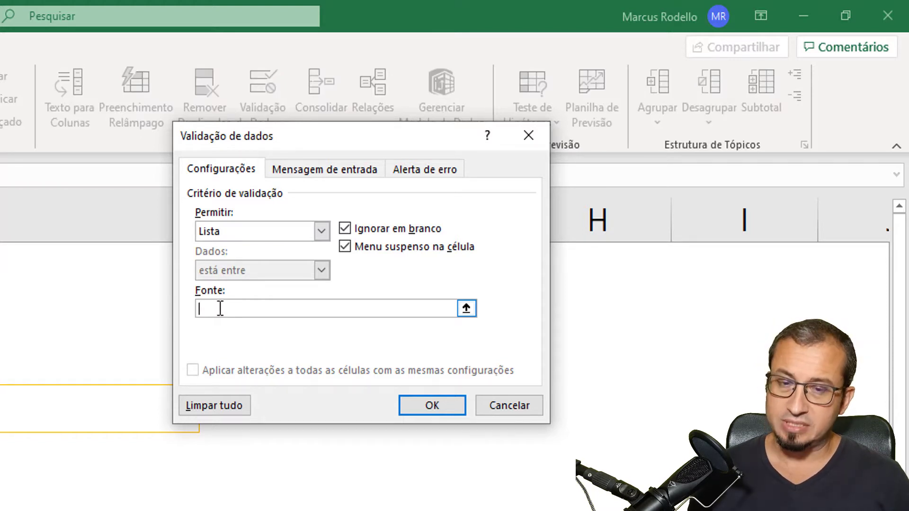
{"action": "key", "text": "F3"}
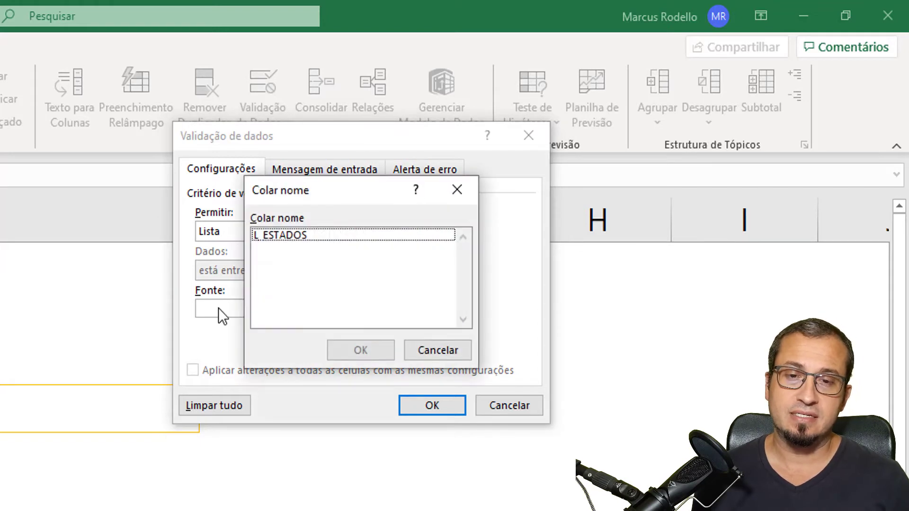
{"action": "left_click", "coordinate": [300, 235]}
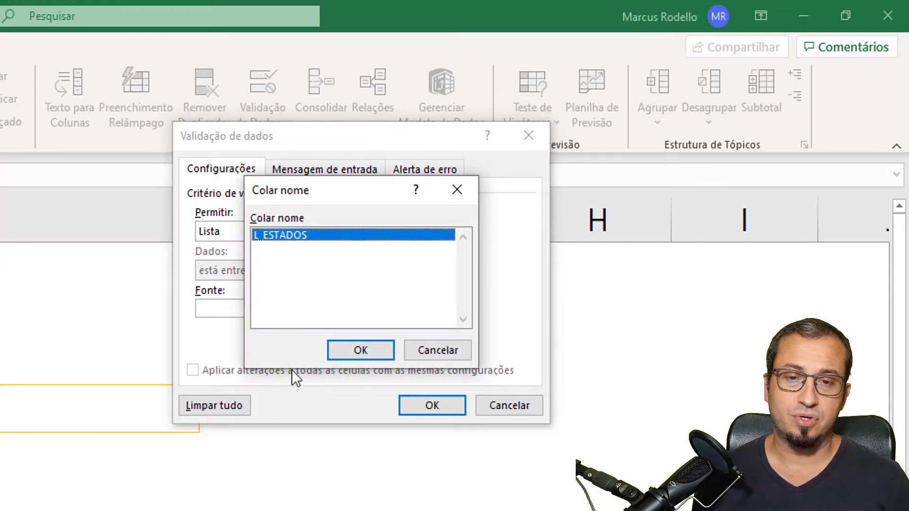
{"action": "left_click", "coordinate": [359, 354]}
{"action": "left_click", "coordinate": [432, 406]}
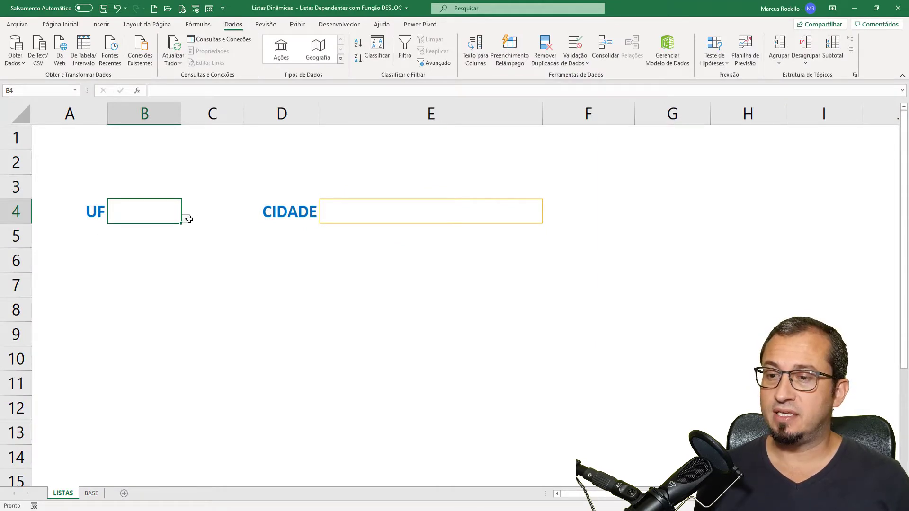
{"action": "left_click", "coordinate": [189, 219]}
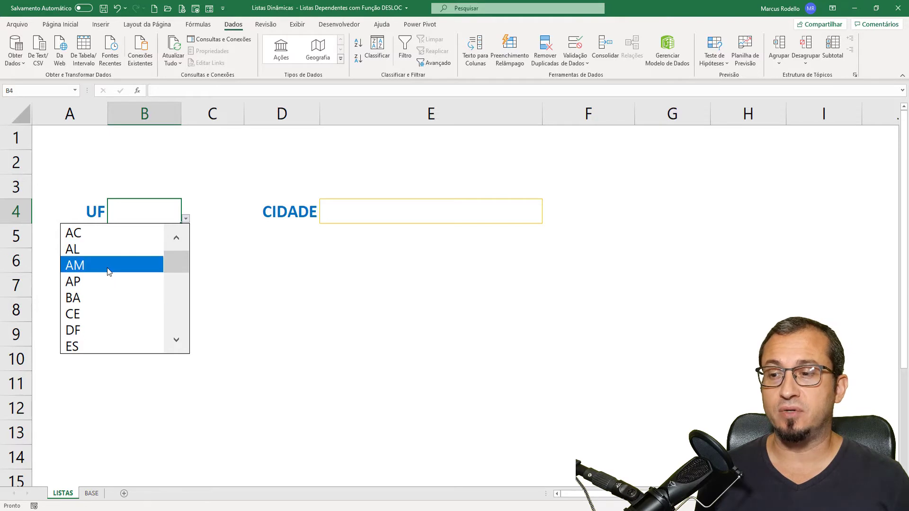
{"action": "left_click", "coordinate": [106, 234]}
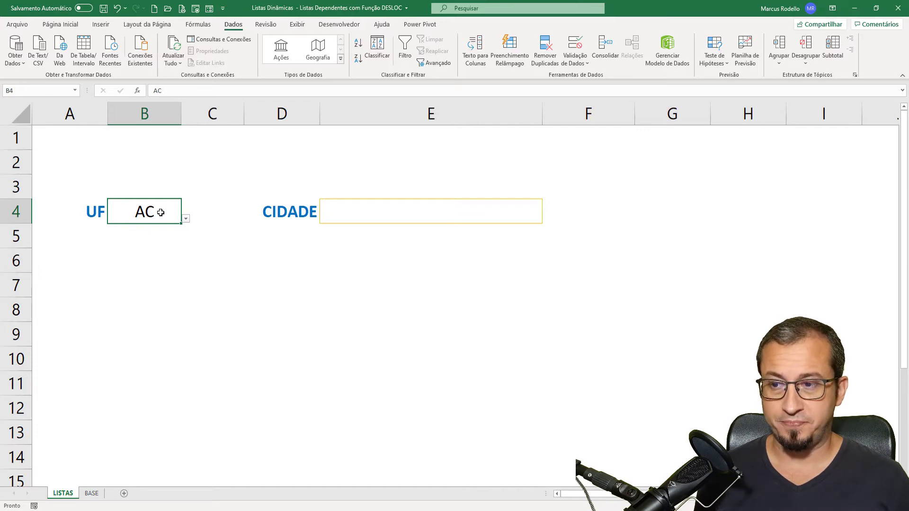
- Review the DESLOC argument cells H2:H6 on the BASE sheet and the Municipio column to decide on the reference cell
{"action": "left_click", "coordinate": [91, 493]}
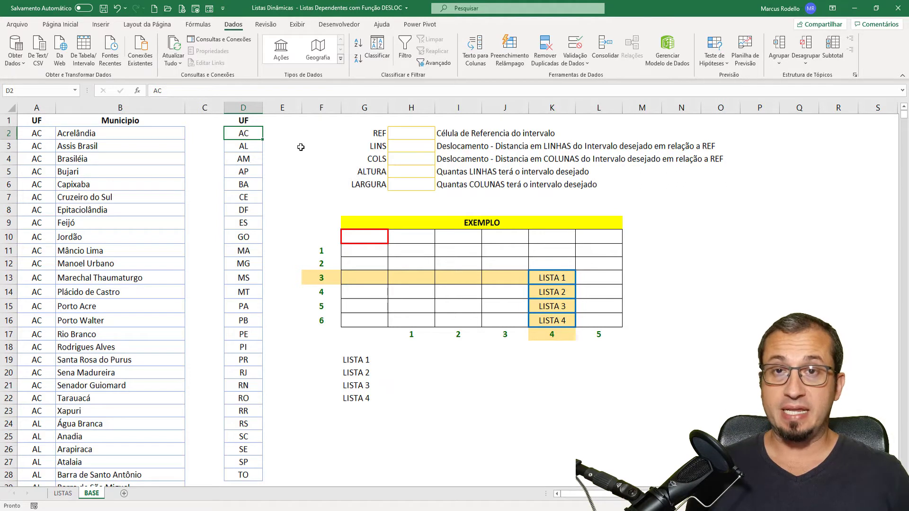
{"action": "left_click_drag", "start_coordinate": [428, 134], "coordinate": [415, 186]}
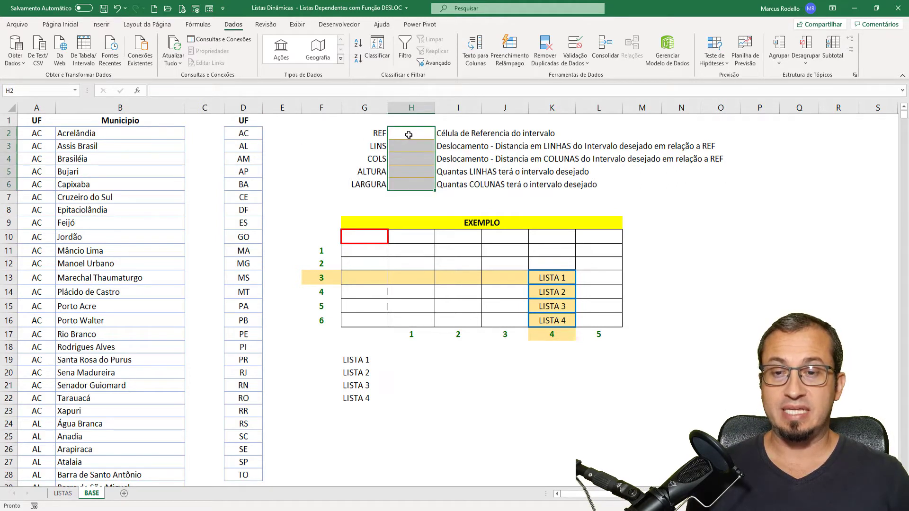
{"action": "left_click", "coordinate": [407, 146]}
{"action": "left_click_drag", "start_coordinate": [405, 149], "coordinate": [408, 170]}
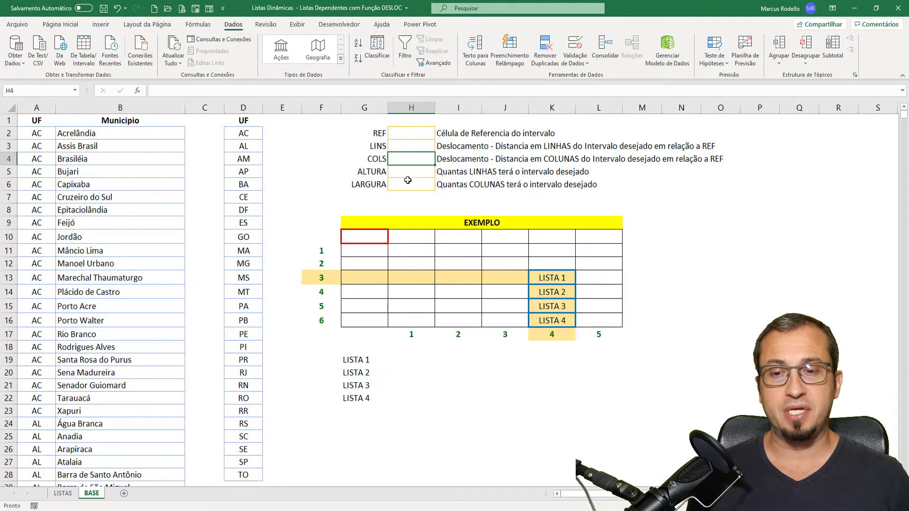
{"action": "left_click", "coordinate": [407, 183]}
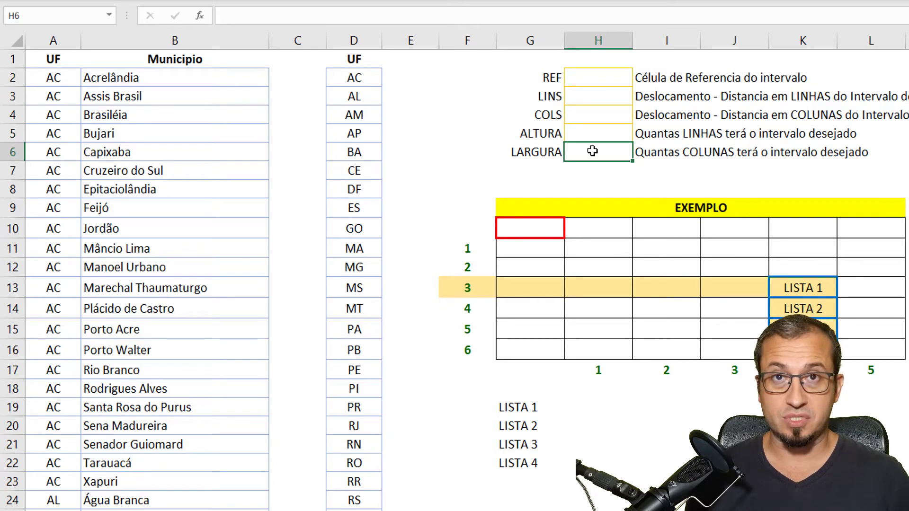
{"action": "left_click", "coordinate": [579, 77]}
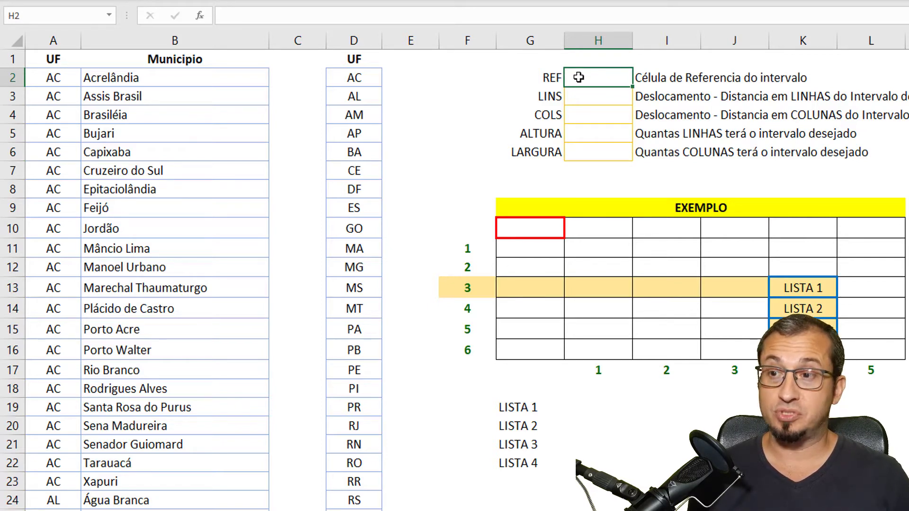
{"action": "left_click", "coordinate": [218, 38]}
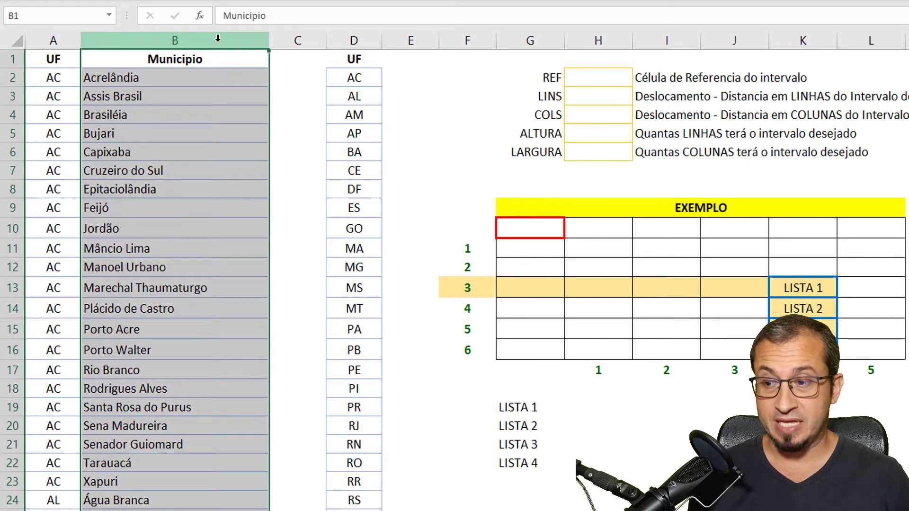
{"action": "left_click", "coordinate": [195, 61]}
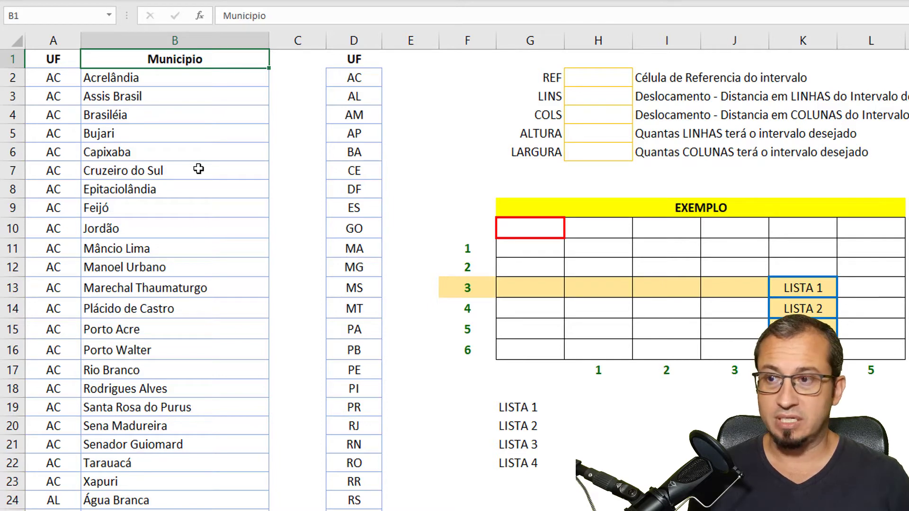
{"action": "left_click", "coordinate": [142, 267]}
{"action": "left_click", "coordinate": [202, 330]}
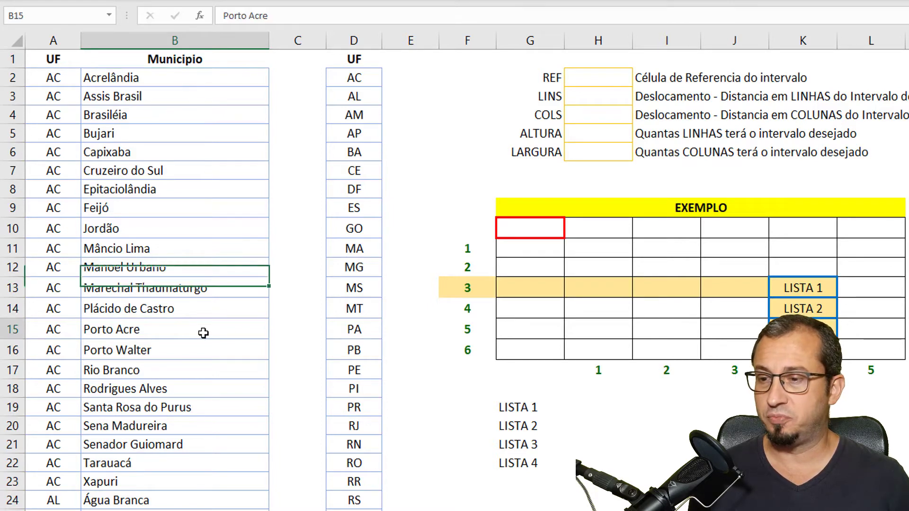
{"action": "left_click", "coordinate": [156, 445]}
{"action": "left_click", "coordinate": [156, 482]}
{"action": "left_click", "coordinate": [166, 206]}
{"action": "left_click", "coordinate": [46, 54]}
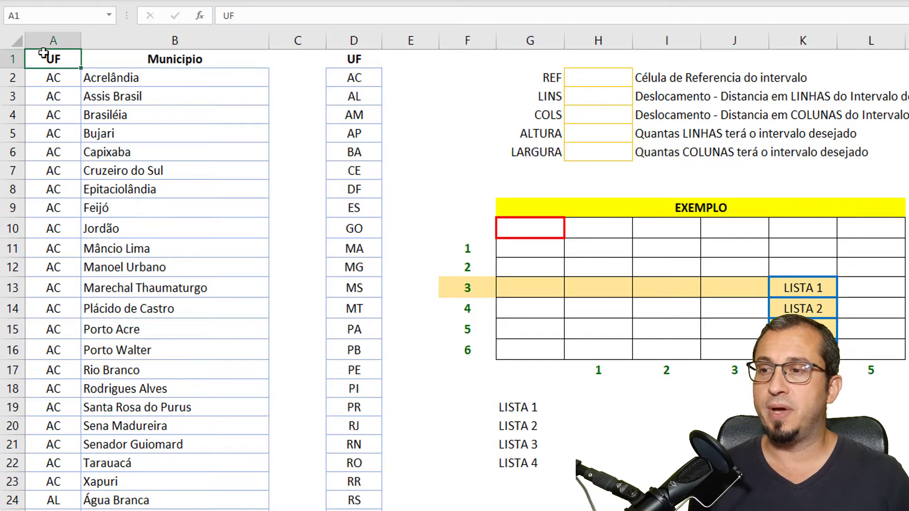
{"action": "left_click", "coordinate": [183, 59]}
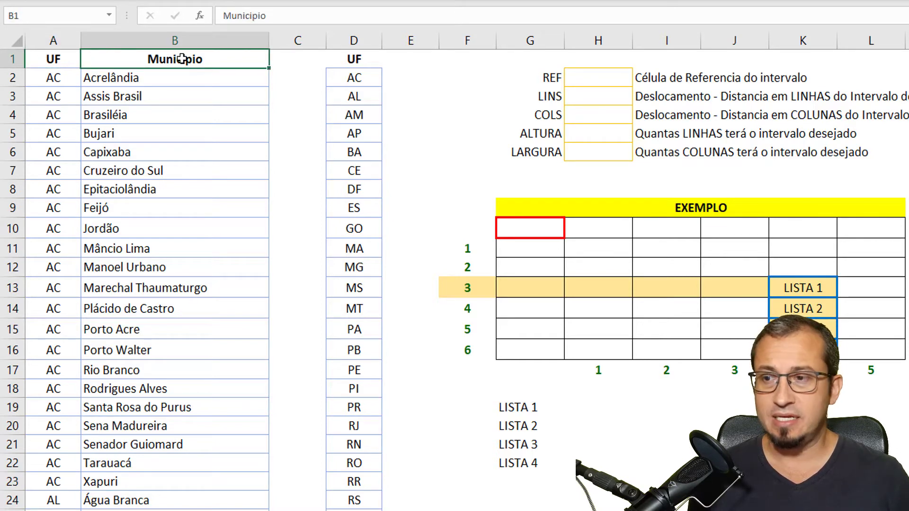
- Enter B1 as the REF argument in H2 and centre the contents of the argument cells H2:H6
{"action": "left_click", "coordinate": [591, 78]}
{"action": "type", "text": "B1"}
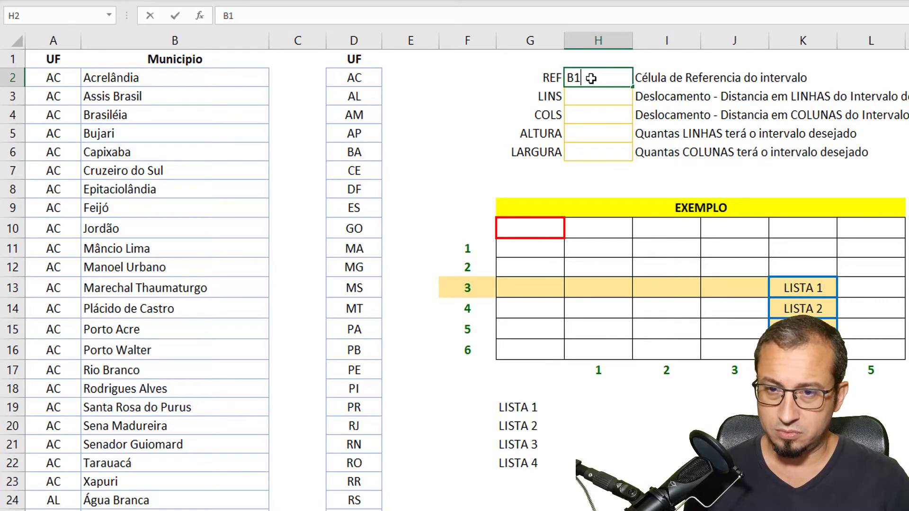
{"action": "key", "text": "Return"}
{"action": "key", "text": "Up"}
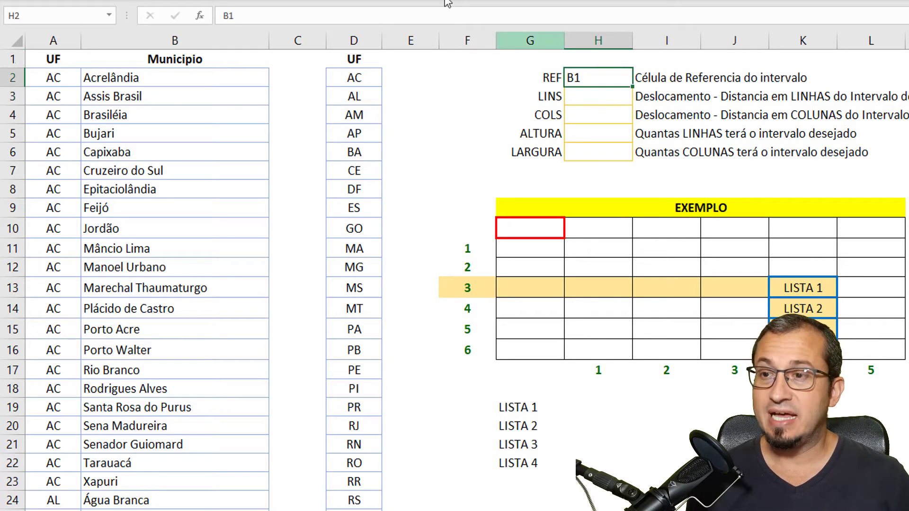
{"action": "key", "text": "alt+h"}
{"action": "key", "text": "a"}
{"action": "key", "text": "c"}
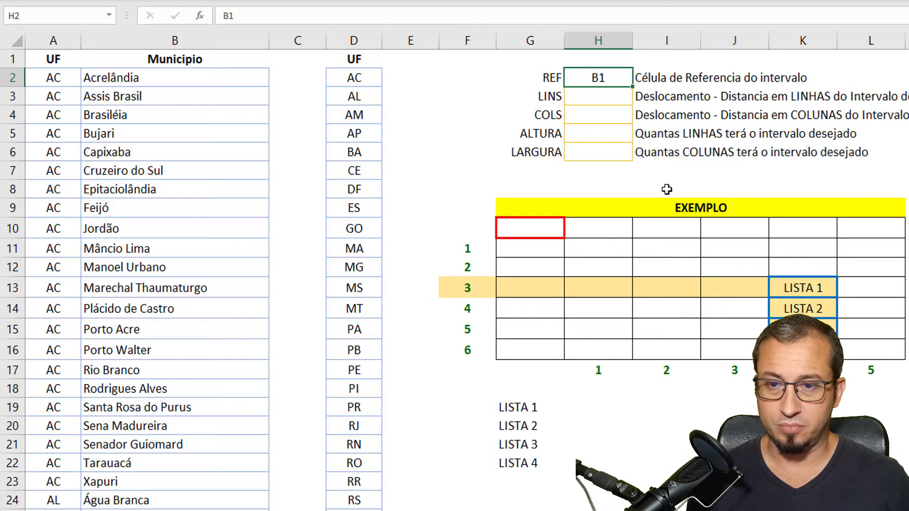
{"action": "mouse_move", "coordinate": [601, 73]}
{"action": "left_mouse_down"}
{"action": "mouse_move", "coordinate": [603, 161]}
{"action": "mouse_move", "coordinate": [603, 148]}
{"action": "left_mouse_up"}
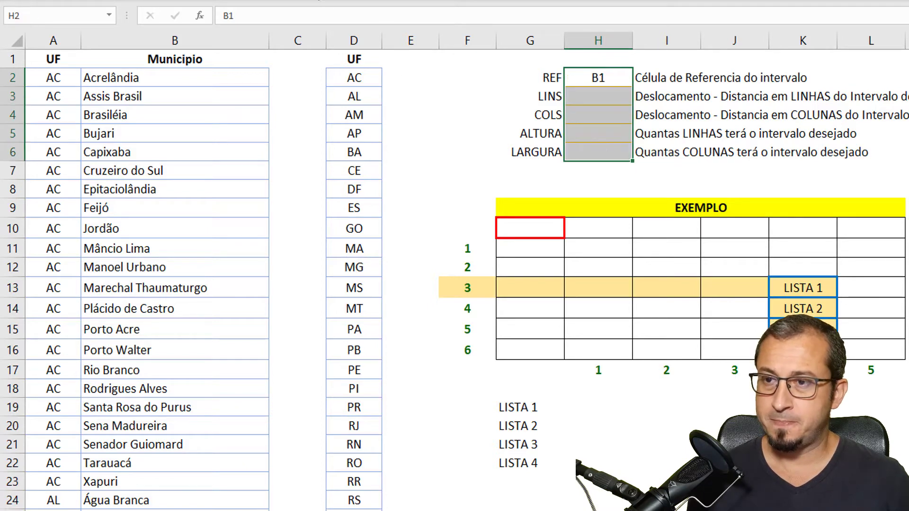
{"action": "key", "text": "ctrl+z"}
{"action": "key", "text": "ctrl+y"}
- Review the LINS cell and the municipalities below B1 on BASE, and choose BA in the UF dropdown on the LISTAS sheet
{"action": "left_click", "coordinate": [618, 104]}
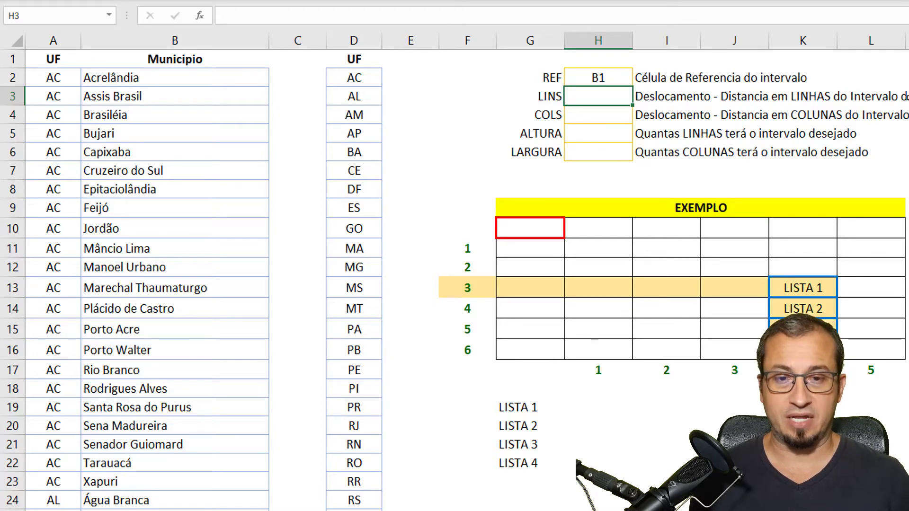
{"action": "left_click", "coordinate": [181, 75]}
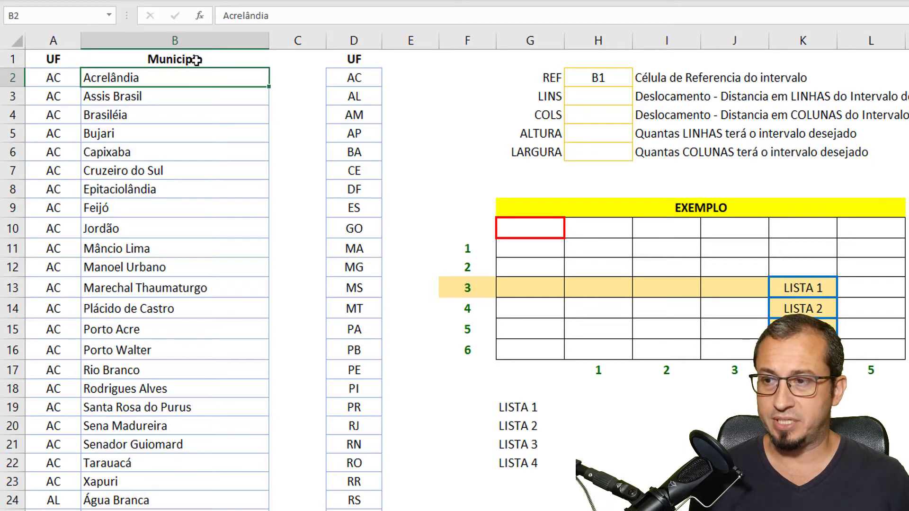
{"action": "left_click", "coordinate": [196, 60]}
{"action": "left_click_drag", "start_coordinate": [183, 73], "coordinate": [210, 329]}
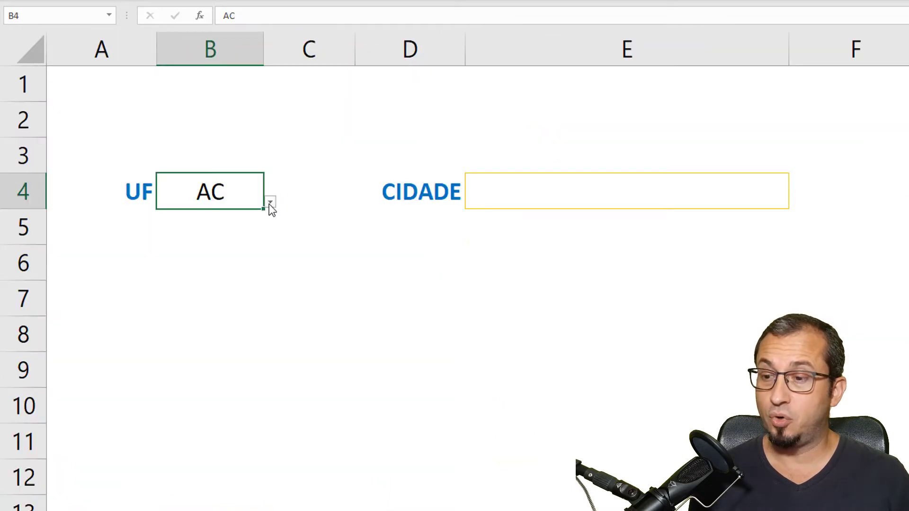
{"action": "left_click", "coordinate": [270, 203]}
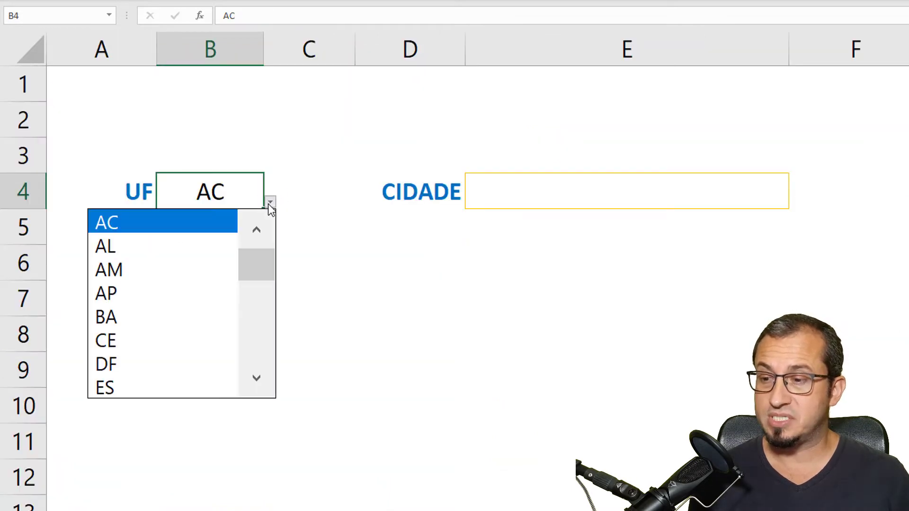
{"action": "left_click", "coordinate": [136, 324]}
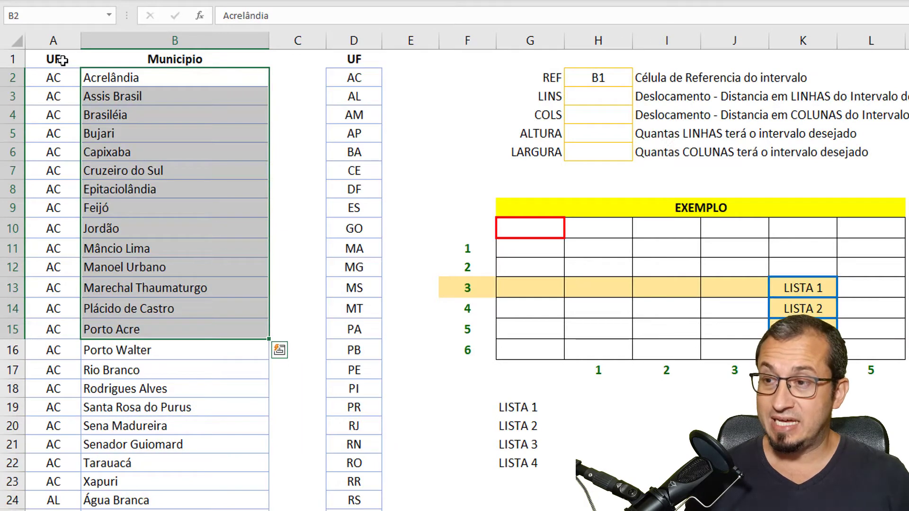
- Search the UF column on BASE for BA and inspect the row of its first occurrence
{"action": "left_click", "coordinate": [56, 41]}
{"action": "key", "text": "ctrl+l"}
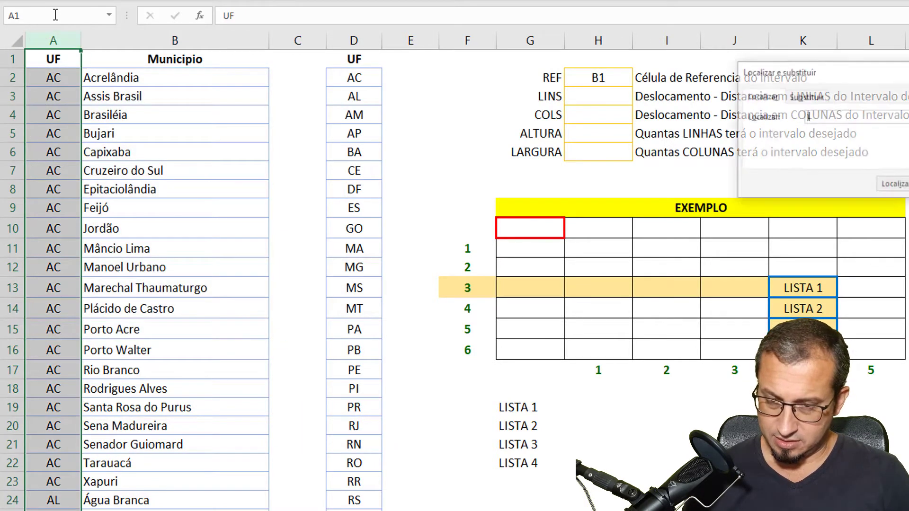
{"action": "type", "text": "BA"}
{"action": "key", "text": "Return"}
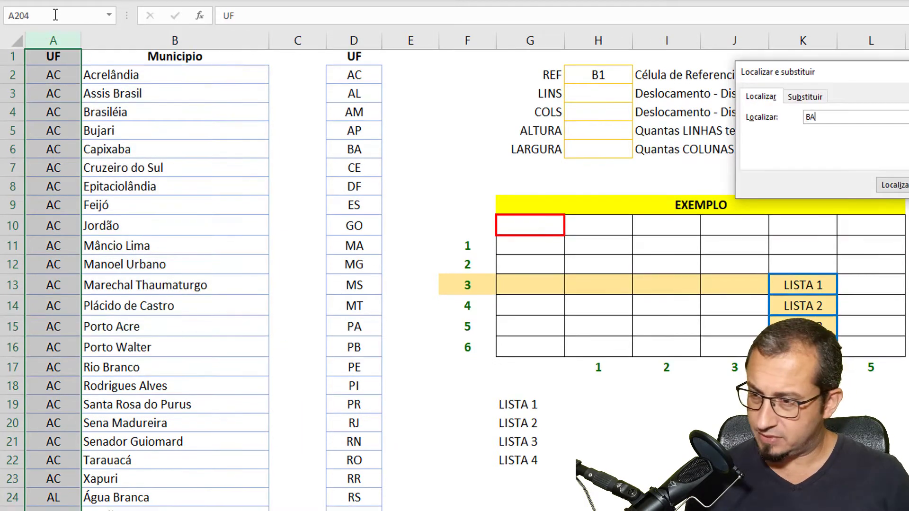
{"action": "key", "text": "Escape"}
{"action": "left_click", "coordinate": [16, 318]}
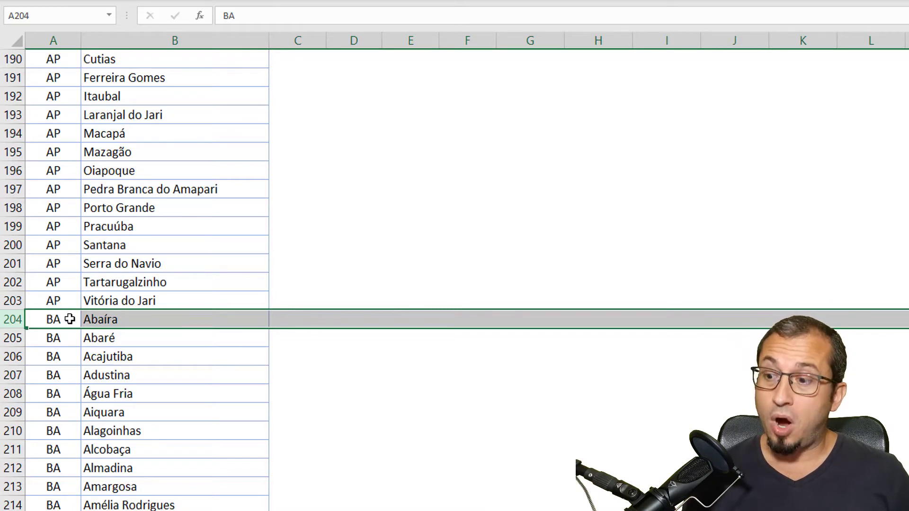
{"action": "key", "text": "ctrl+Home"}
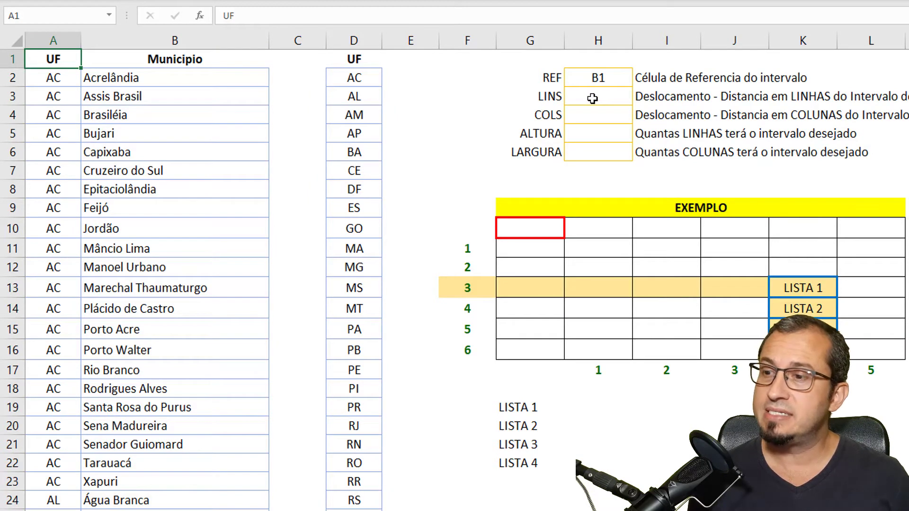
- Start a CORRESP formula in the LINS cell H3 with LISTAS!B4 as the lookup value
{"action": "left_click", "coordinate": [593, 98]}
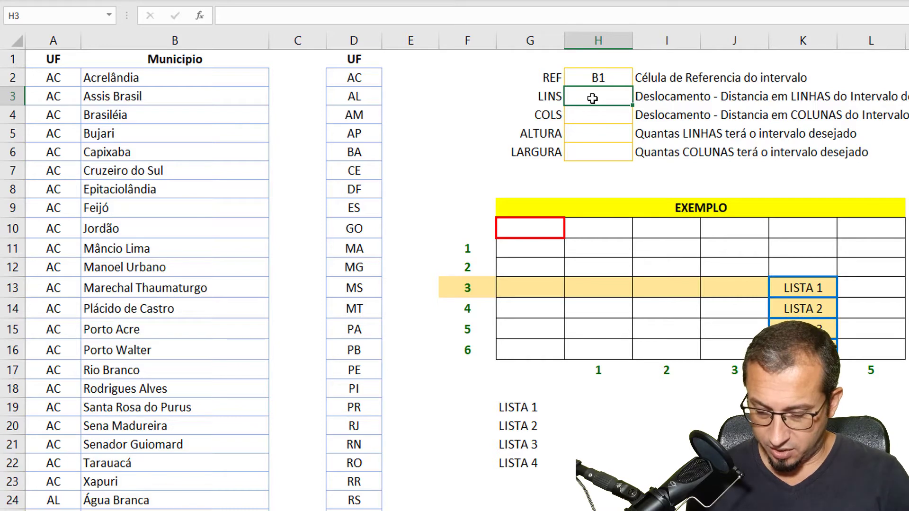
{"action": "type", "text": "=CORR"}
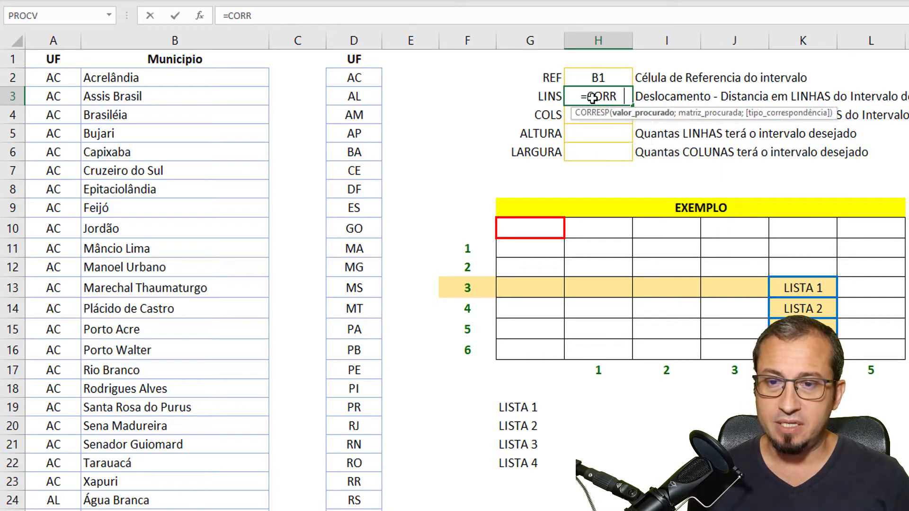
{"action": "key", "text": "Tab"}
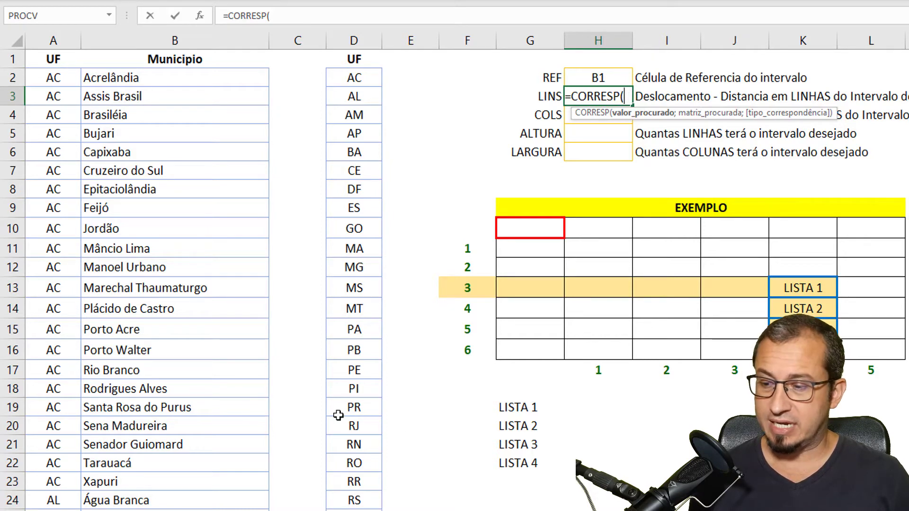
{"action": "key", "text": "ctrl+Page_Down"}
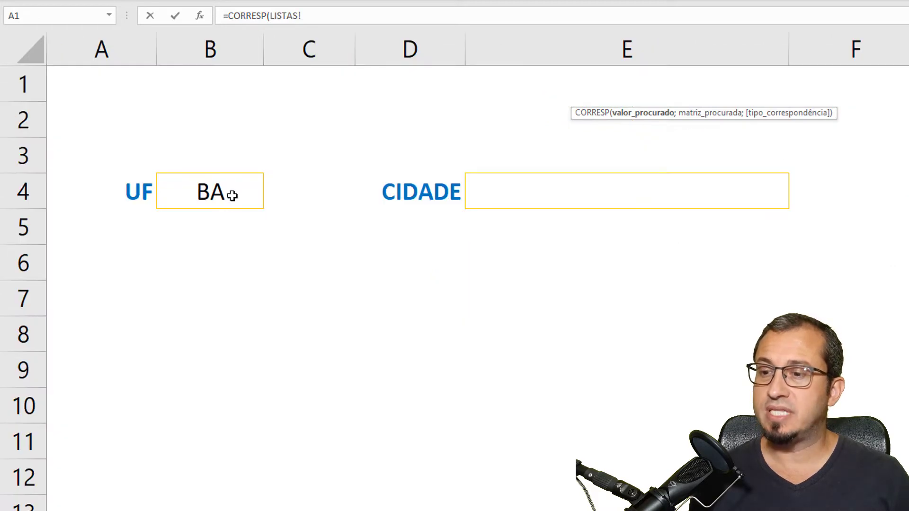
{"action": "left_click", "coordinate": [232, 196]}
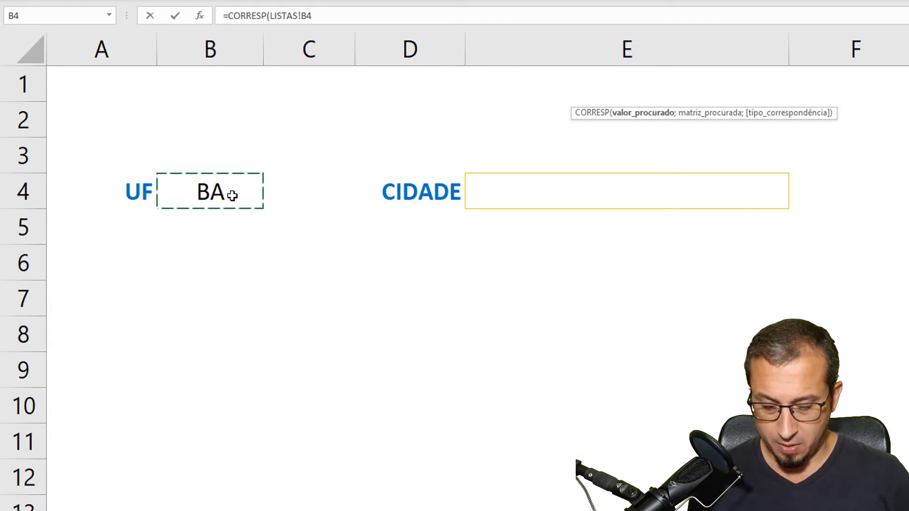
{"action": "type", "text": ";"}
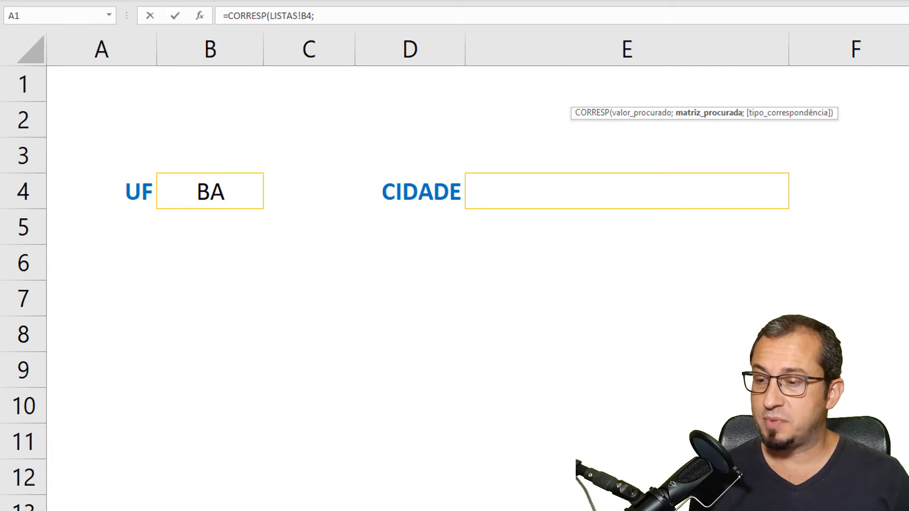
- Complete the H3 formula with the absolute lookup range BASE!$A$2:$A$5571 and match type 0 for an exact match
{"action": "key", "text": "ctrl+Page_Up"}
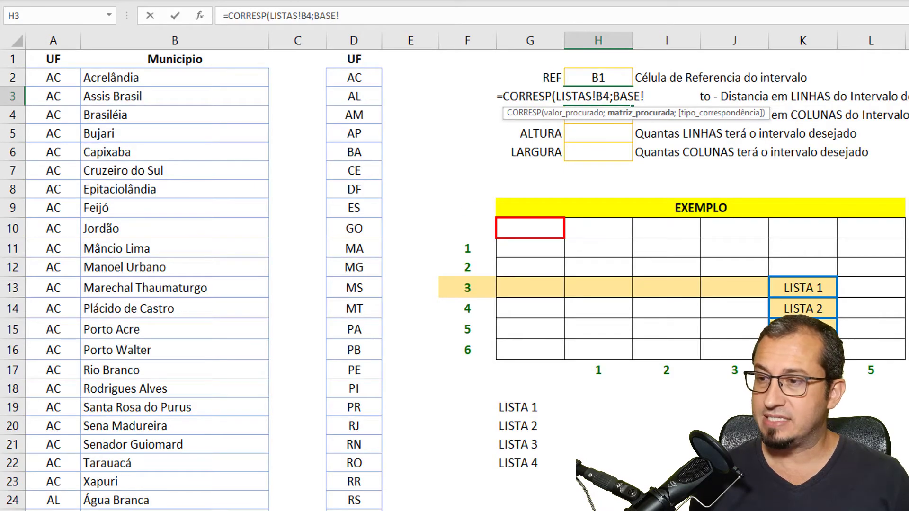
{"action": "left_click", "coordinate": [54, 39]}
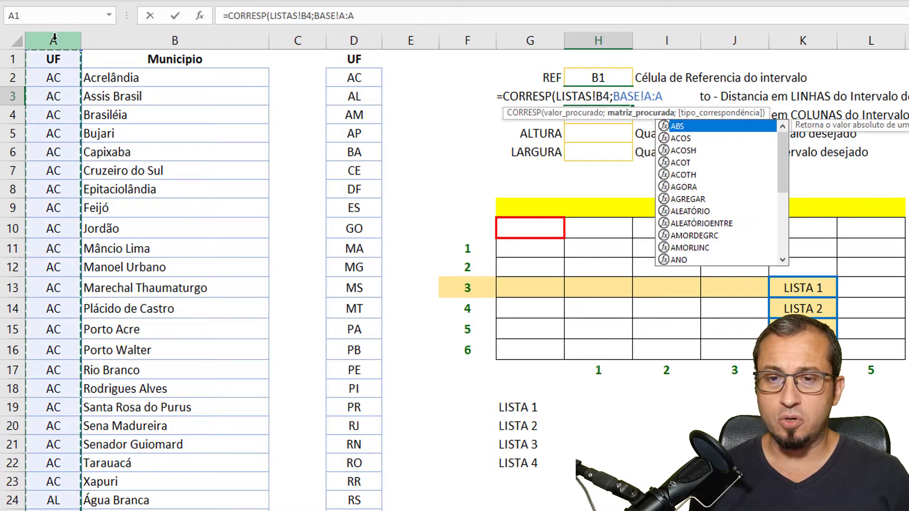
{"action": "left_click", "coordinate": [53, 78]}
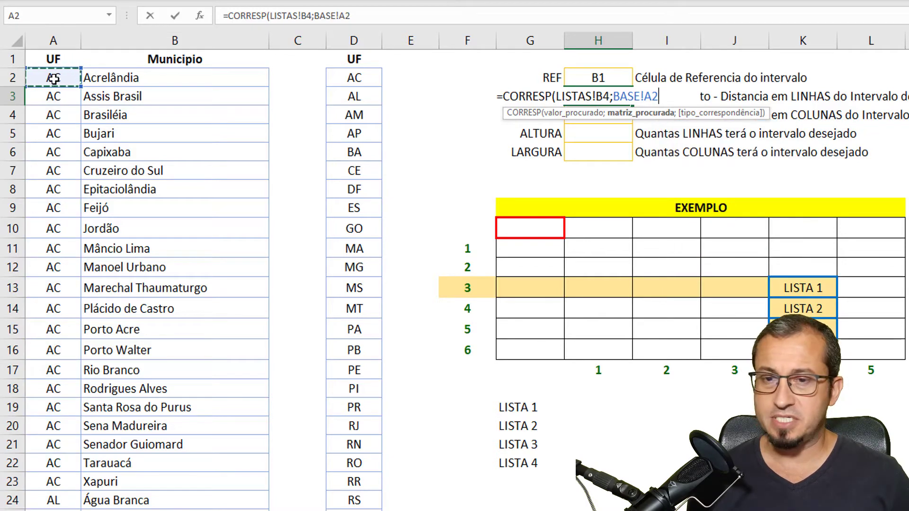
{"action": "key", "text": "ctrl+shift+Down"}
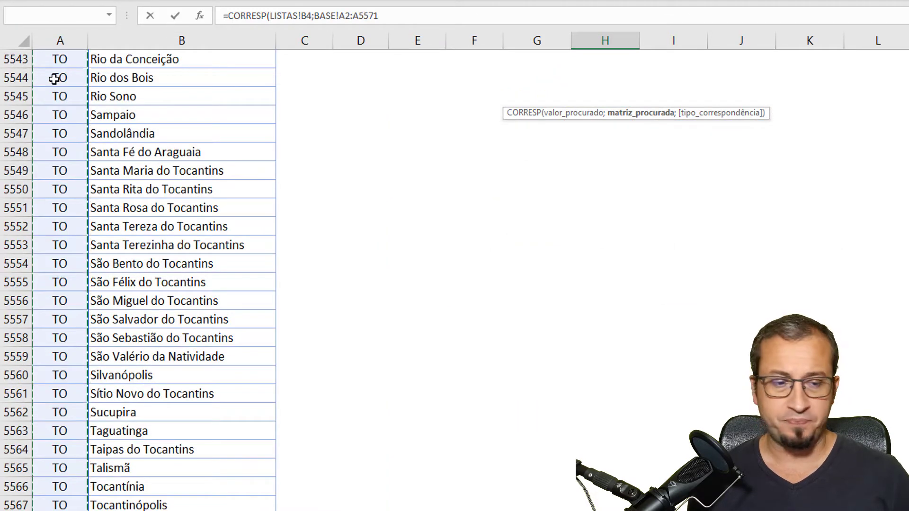
{"action": "key", "text": "F4"}
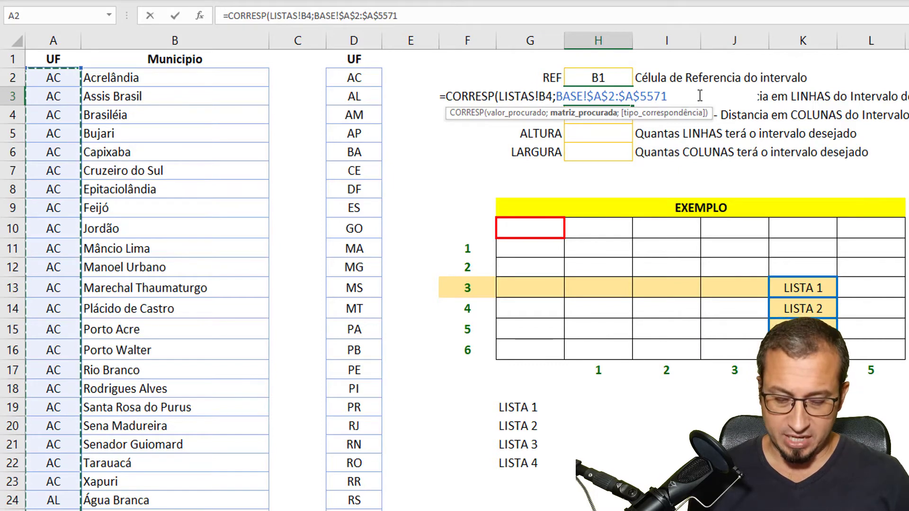
{"action": "type", "text": ";"}
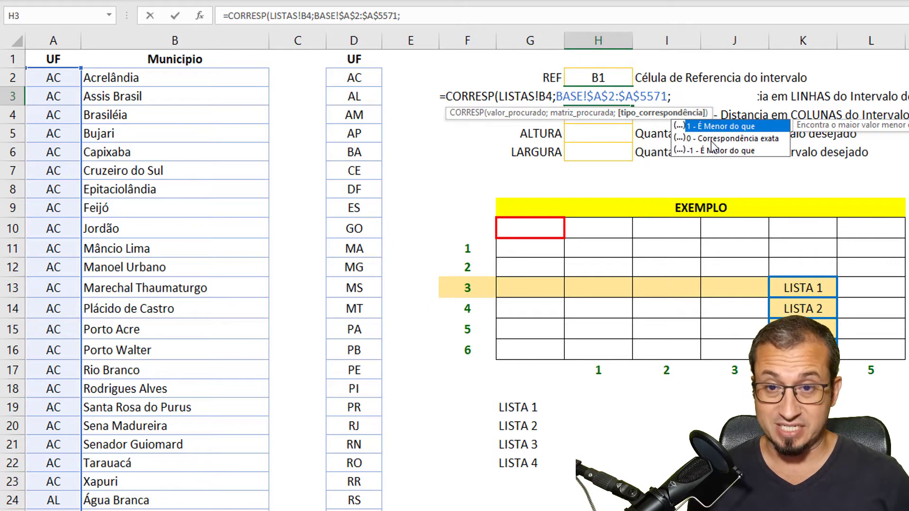
{"action": "type", "text": "0"}
{"action": "type", "text": ")"}
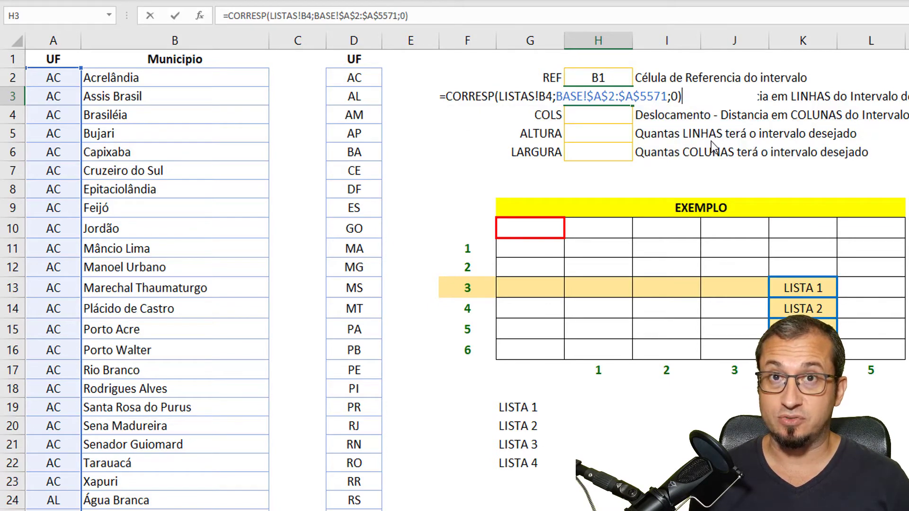
{"action": "key", "text": "Return"}
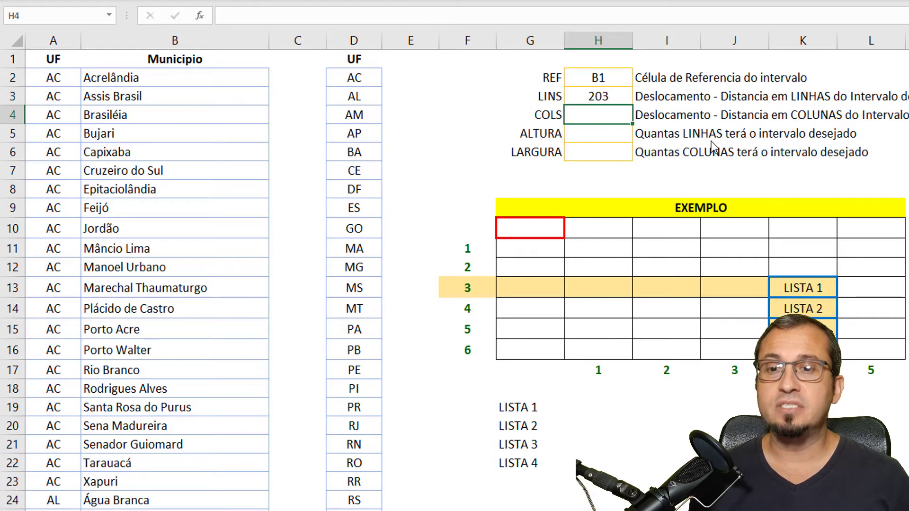
- Check the LINS result in H3 against the UF column, counting from A2 and inspecting row 204 via cell A204
{"action": "left_click", "coordinate": [618, 96]}
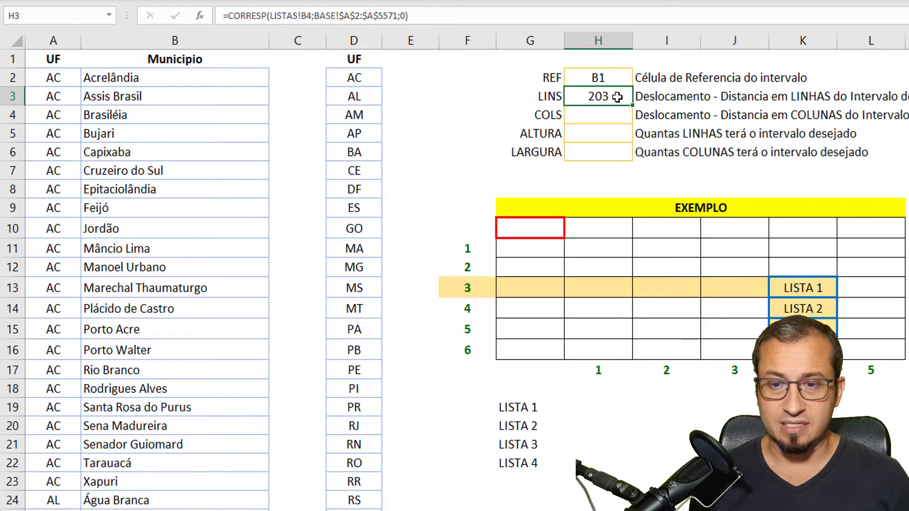
{"action": "left_click", "coordinate": [66, 78]}
{"action": "left_click", "coordinate": [600, 96]}
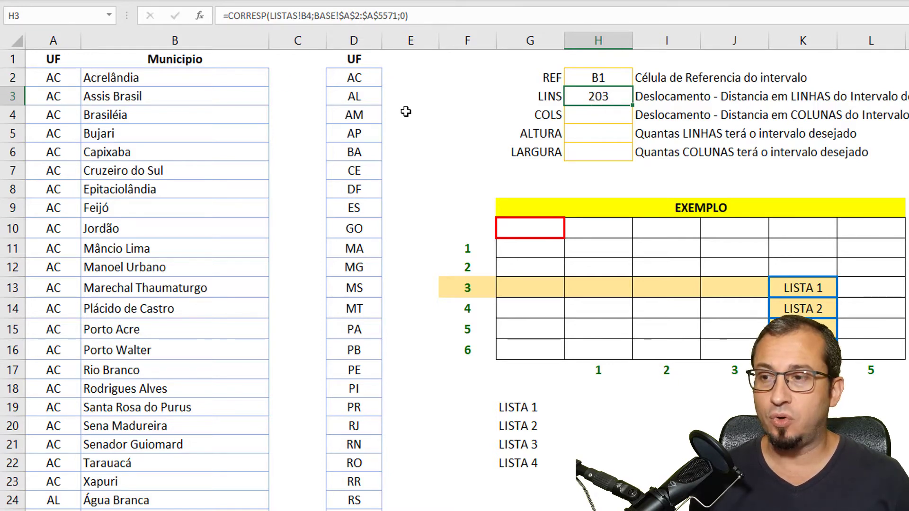
{"action": "left_click", "coordinate": [77, 19]}
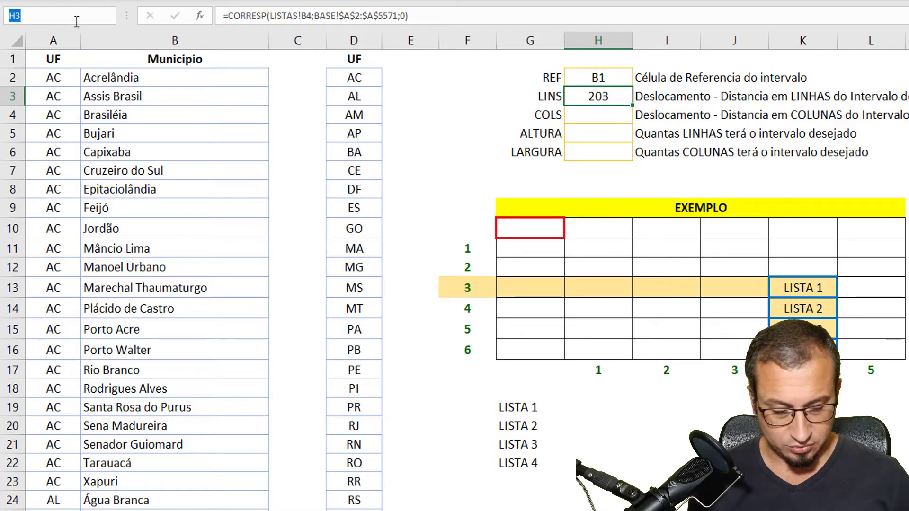
{"action": "type", "text": "A204"}
{"action": "key", "text": "Return"}
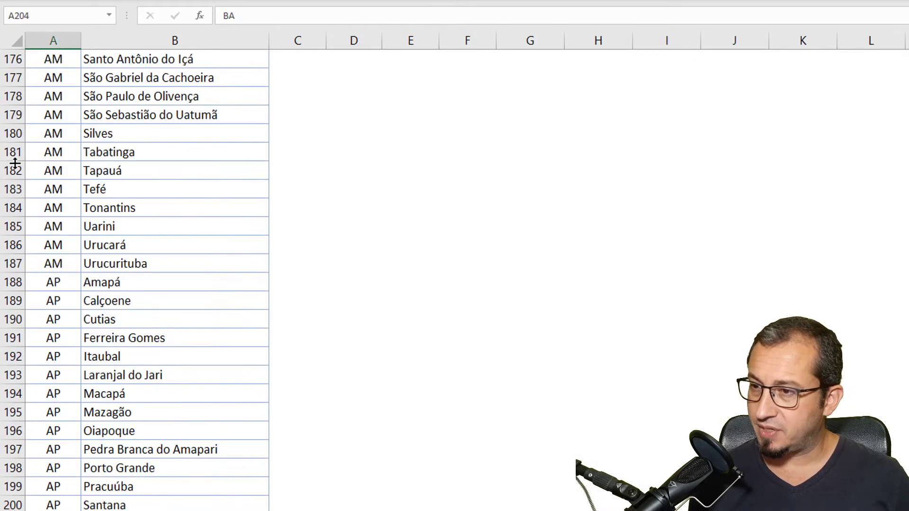
{"action": "scroll", "coordinate": [67, 235], "scroll_direction": "down", "scroll_amount": 4}
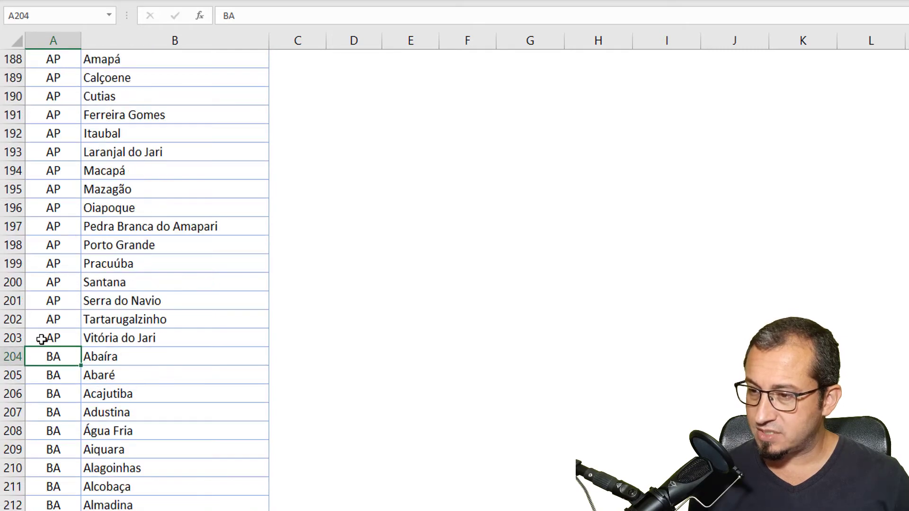
{"action": "left_click", "coordinate": [12, 356]}
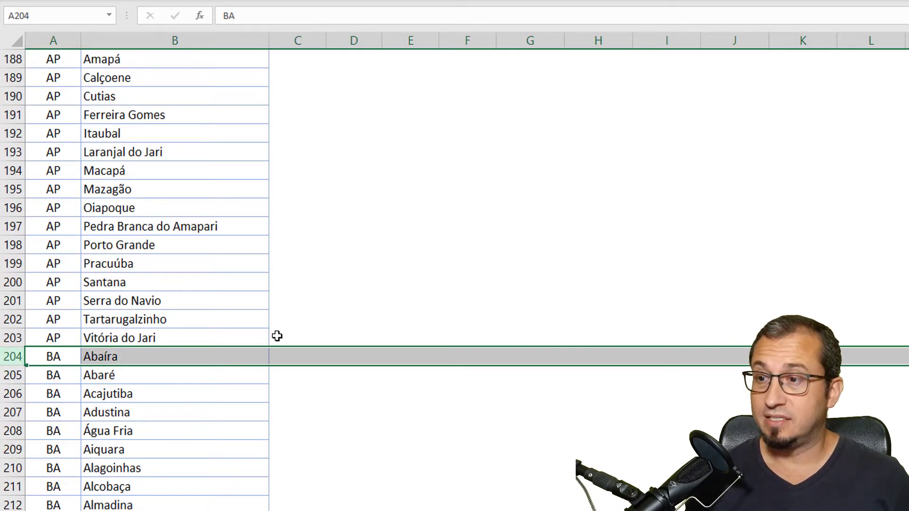
{"action": "key", "text": "ctrl+Home"}
{"action": "left_click", "coordinate": [574, 100]}
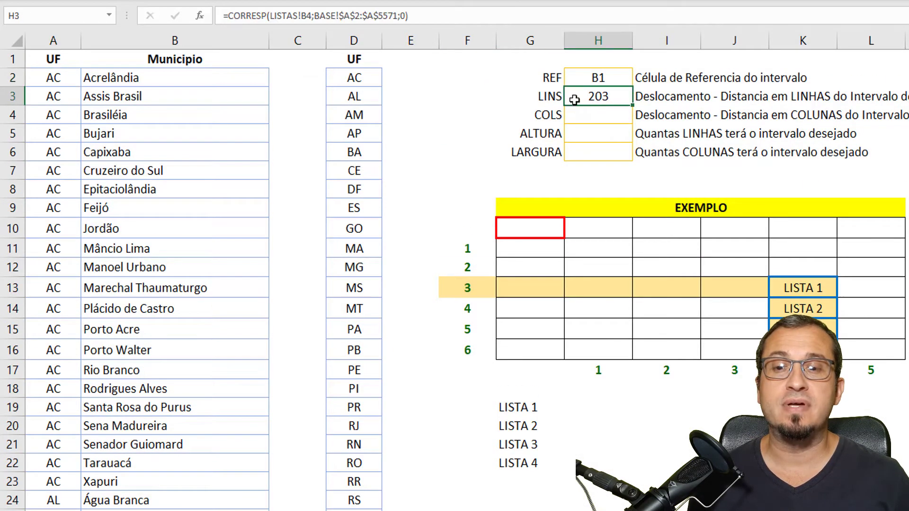
- Compare the COLS argument with the reference cell B1 and enter 0 in H4
{"action": "left_click", "coordinate": [582, 114]}
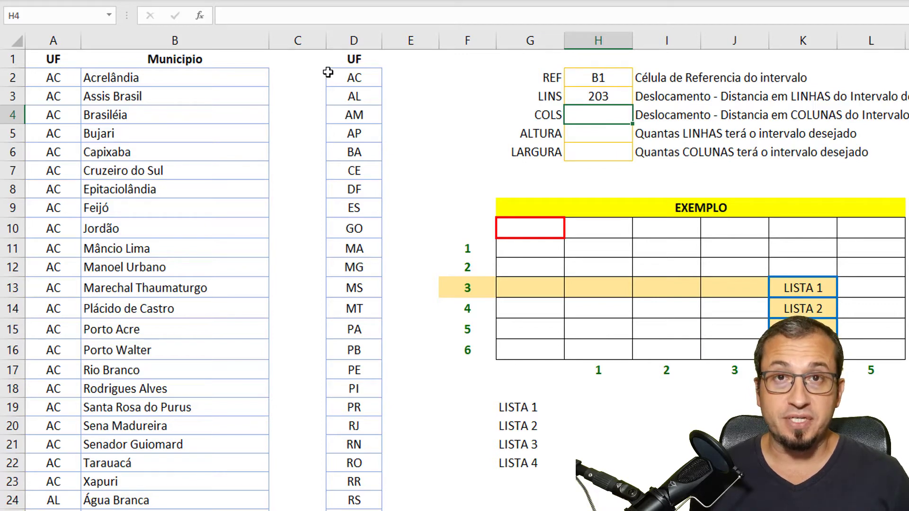
{"action": "left_click", "coordinate": [595, 74]}
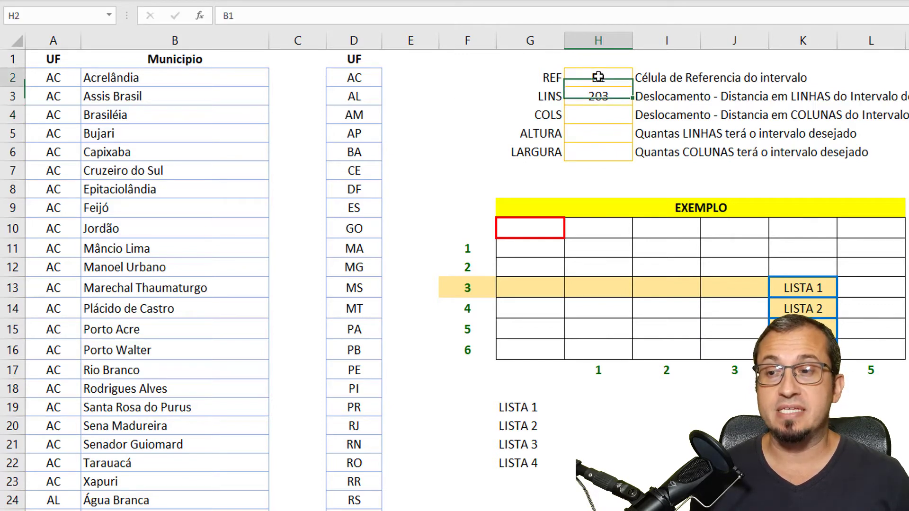
{"action": "left_click", "coordinate": [213, 62]}
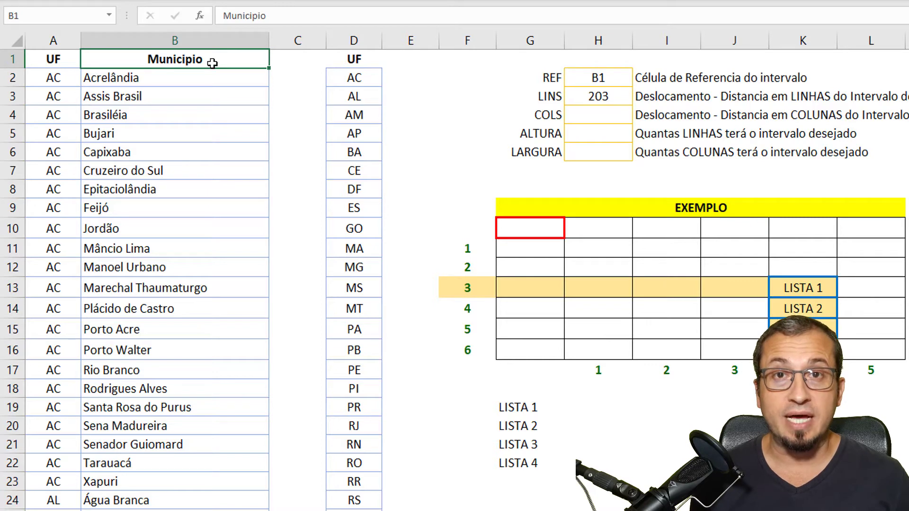
{"action": "left_click", "coordinate": [586, 111]}
{"action": "type", "text": "0"}
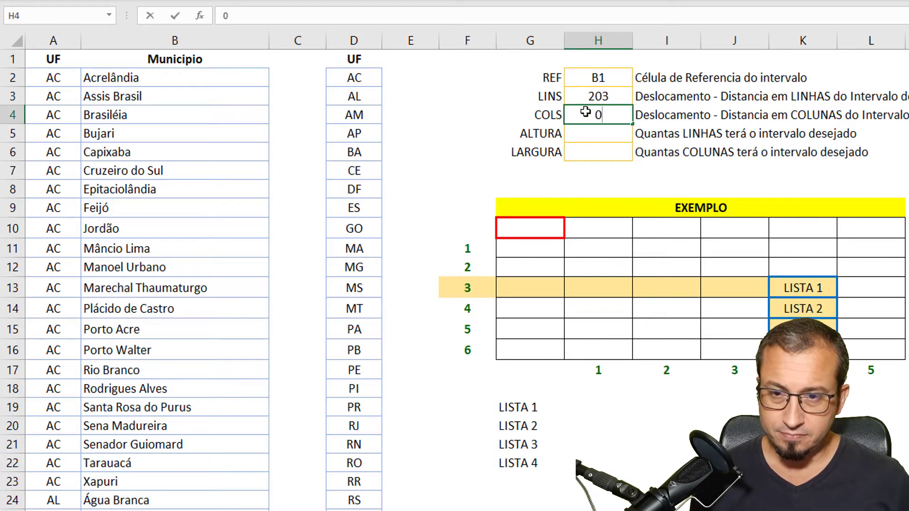
{"action": "key", "text": "Return"}
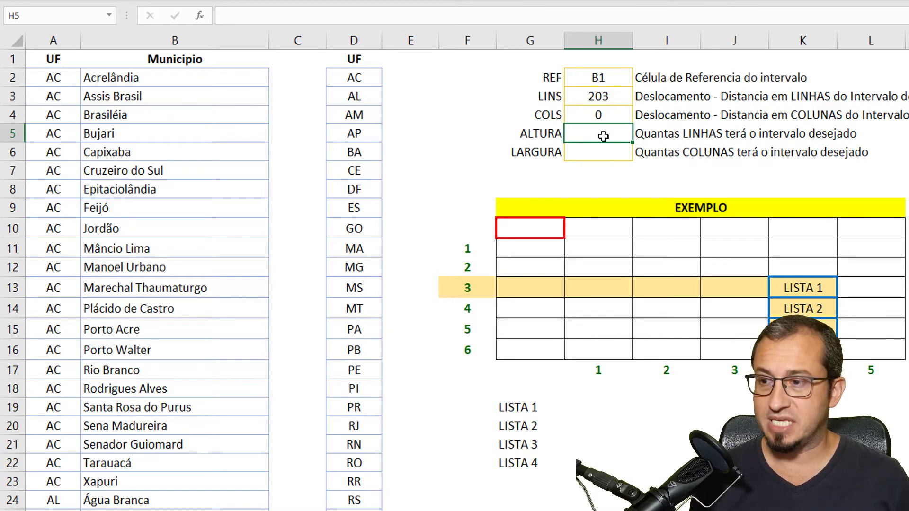
- Examine how many rows the AC and AL municipalities span in the Municipio column, selecting B2:B23 and B24:B125, to work out ALTURA
{"action": "left_click", "coordinate": [107, 483]}
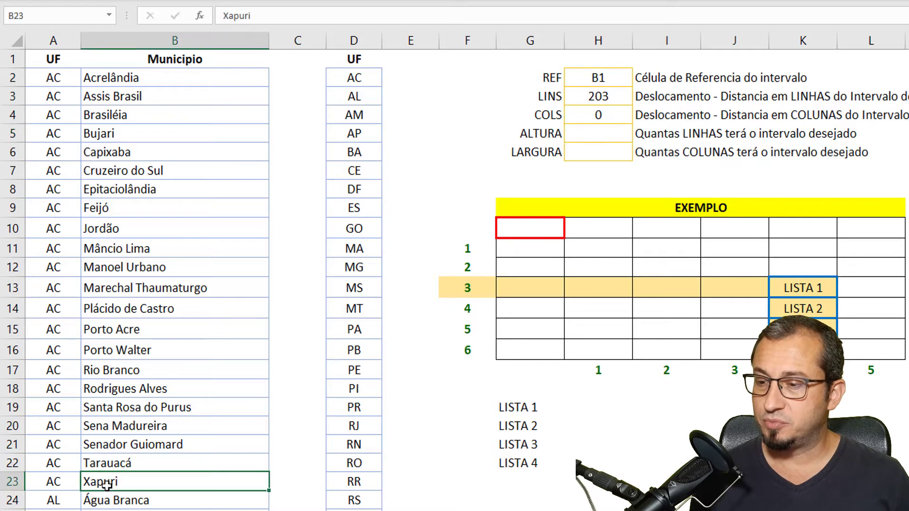
{"action": "left_click_drag", "start_coordinate": [106, 483], "coordinate": [133, 79]}
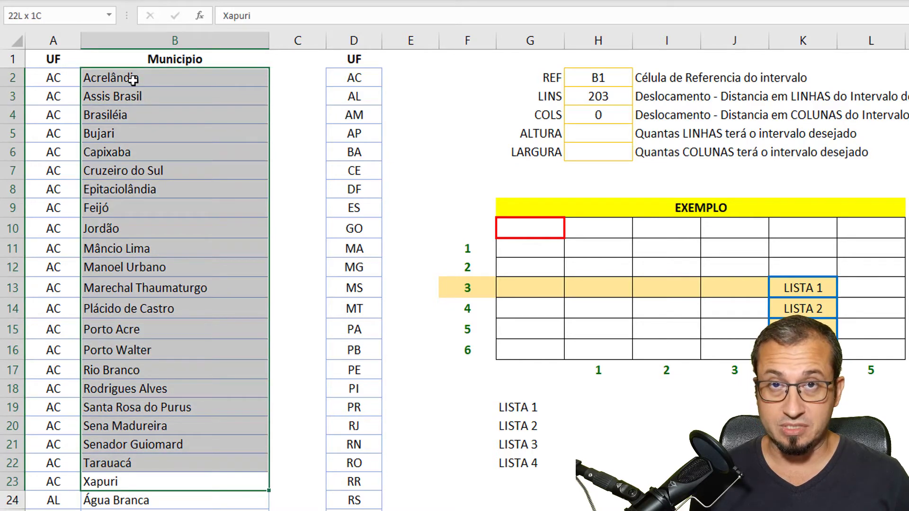
{"action": "left_click_drag", "start_coordinate": [133, 79], "coordinate": [133, 79]}
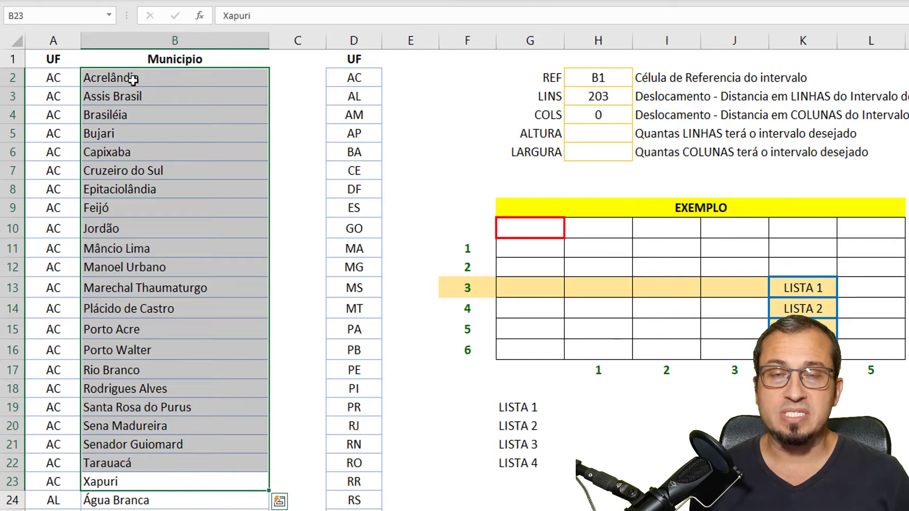
{"action": "left_click", "coordinate": [138, 503]}
{"action": "left_click_drag", "start_coordinate": [138, 503], "coordinate": [141, 227]}
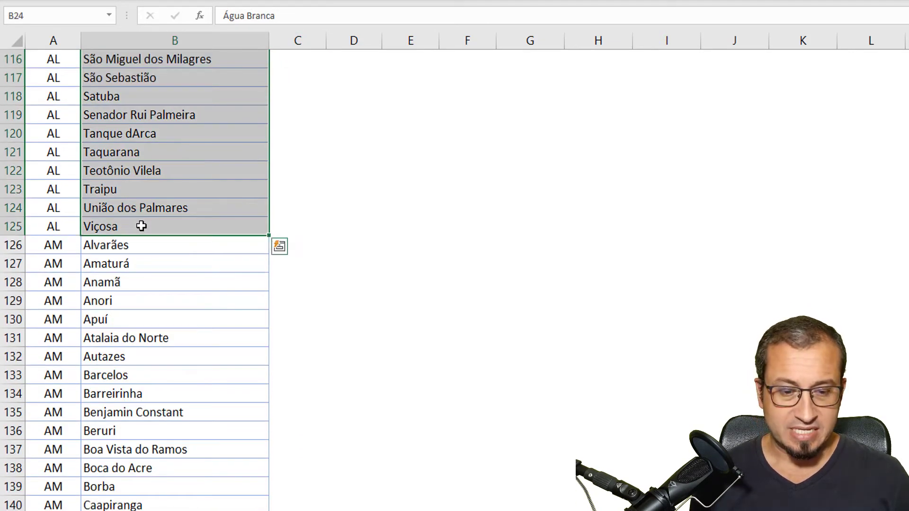
{"action": "scroll", "coordinate": [142, 224], "scroll_direction": "up", "scroll_amount": 20}
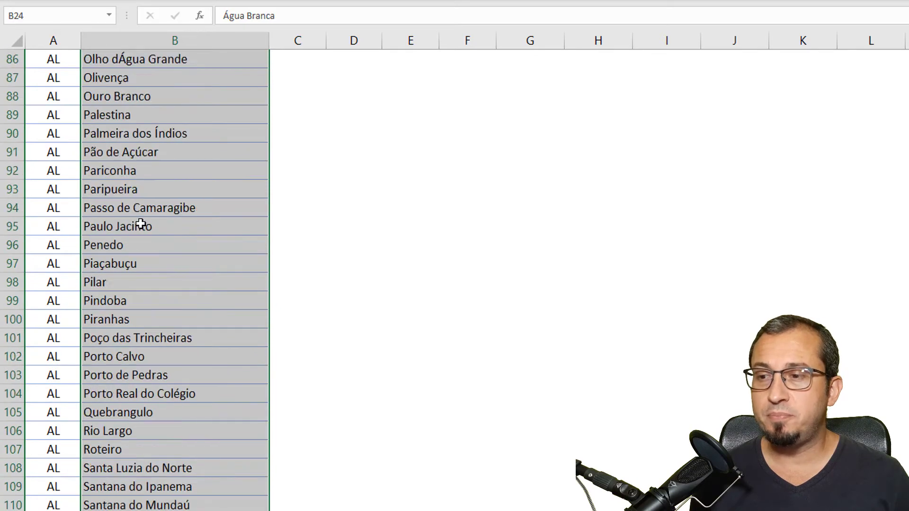
- Return to the reference cell B1 and start a CONT.SE formula in H5 for the ALTURA argument
{"action": "scroll", "coordinate": [143, 223], "scroll_direction": "up", "scroll_amount": 11}
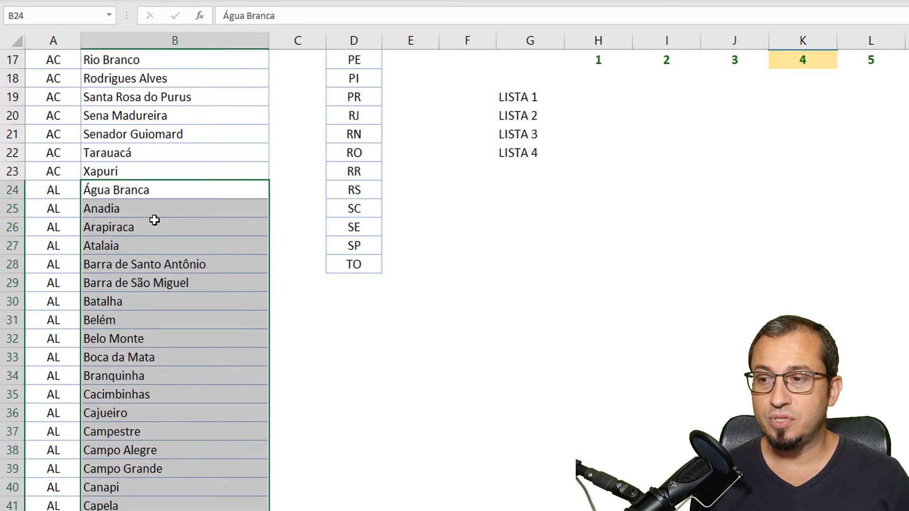
{"action": "scroll", "coordinate": [154, 220], "scroll_direction": "up", "scroll_amount": 5}
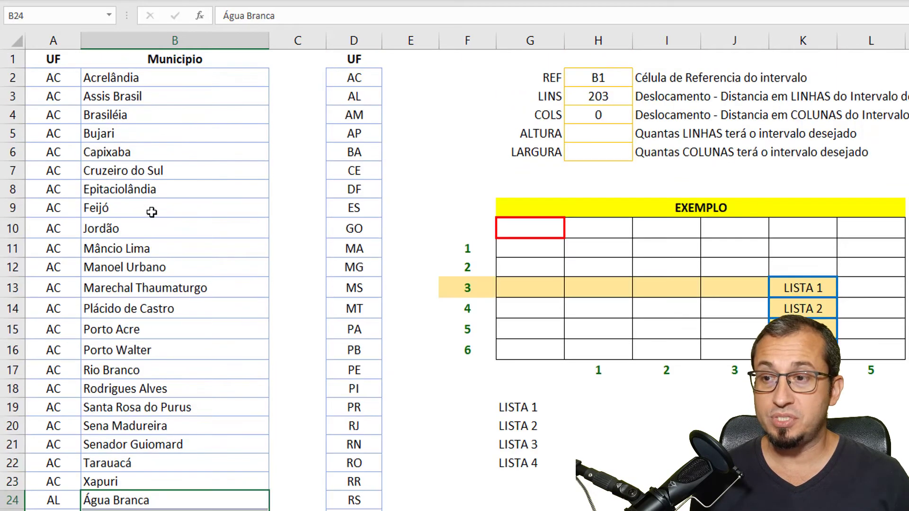
{"action": "left_click", "coordinate": [204, 58]}
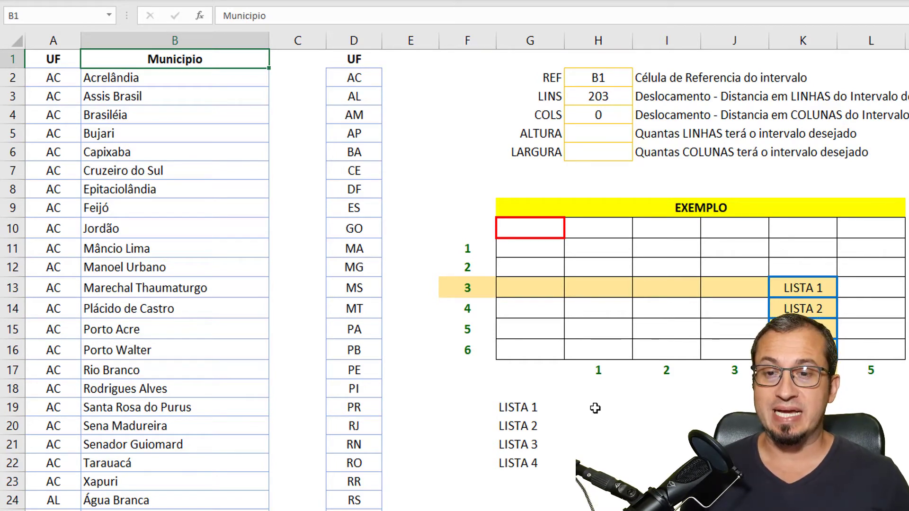
{"action": "left_click", "coordinate": [610, 138]}
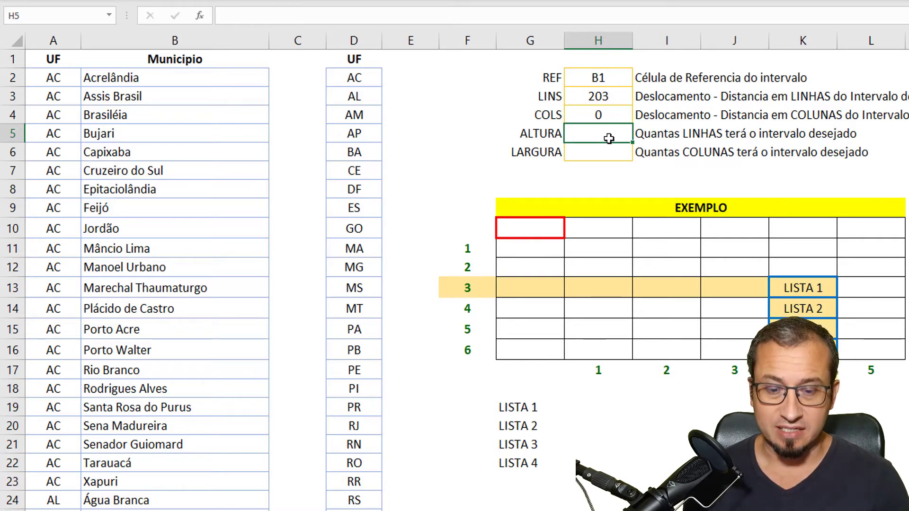
{"action": "type", "text": "=CONT"}
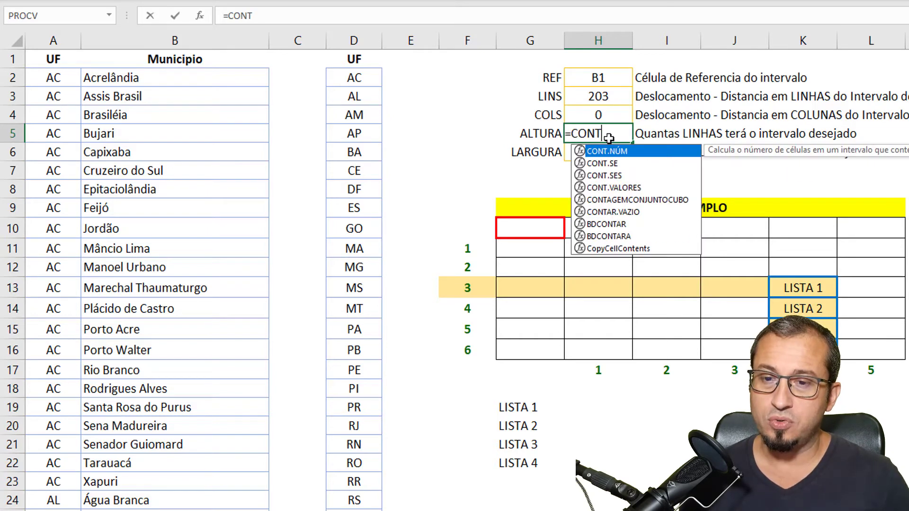
{"action": "key", "text": "Down"}
{"action": "key", "text": "Tab"}
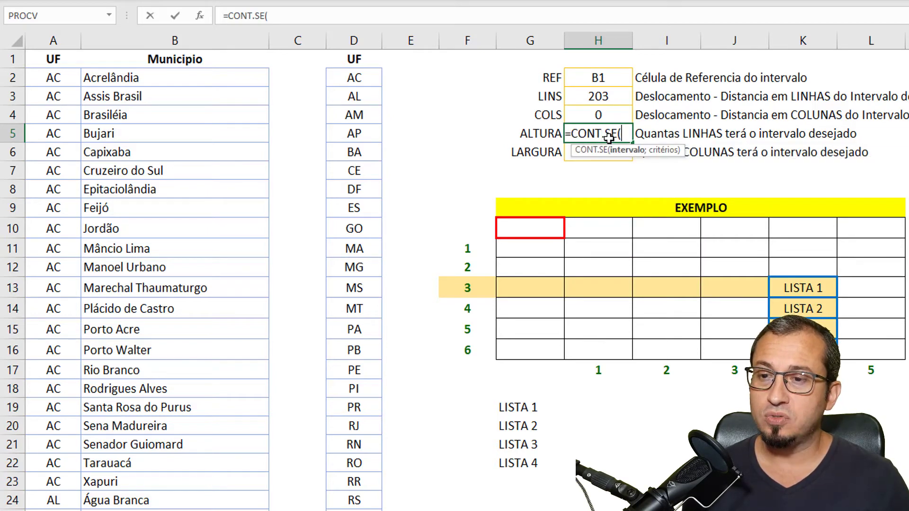
- Set the CONT.SE range to the UF column's data as the absolute reference $A$2:$A$5571
{"action": "left_click", "coordinate": [49, 41]}
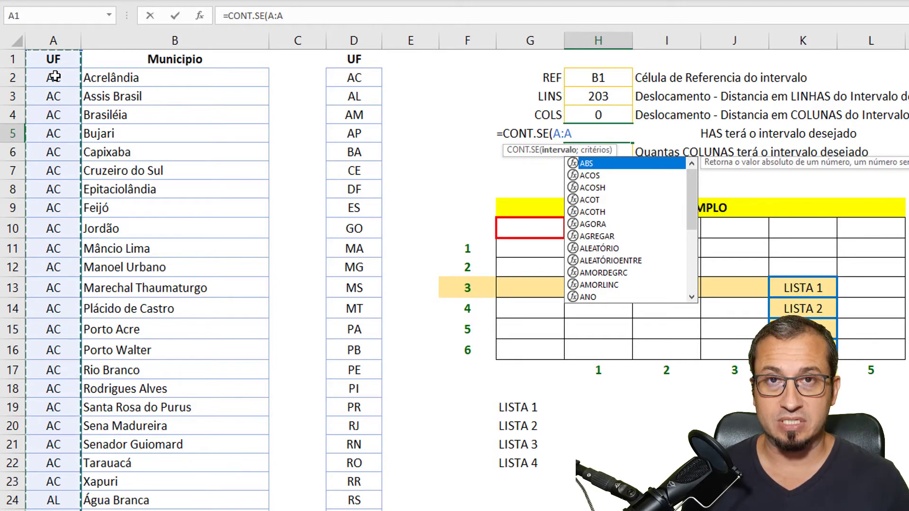
{"action": "left_click", "coordinate": [55, 76]}
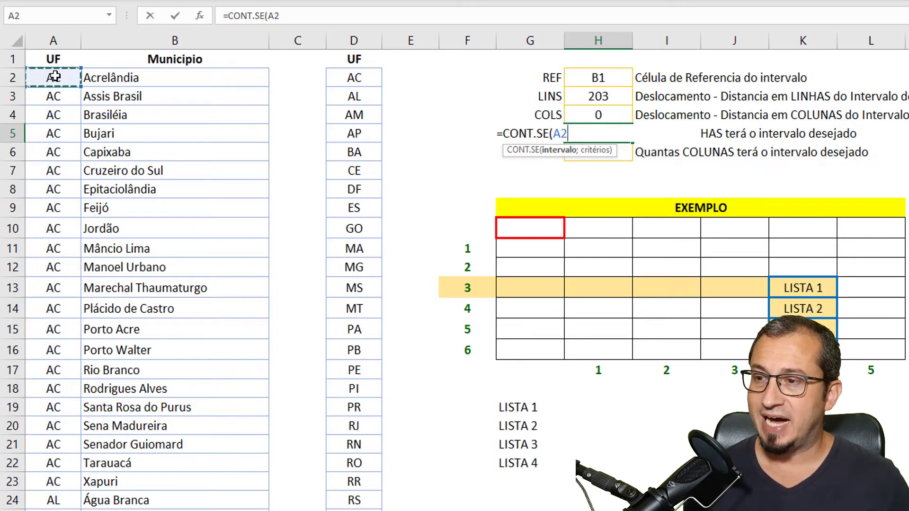
{"action": "key", "text": "ctrl+shift+Down"}
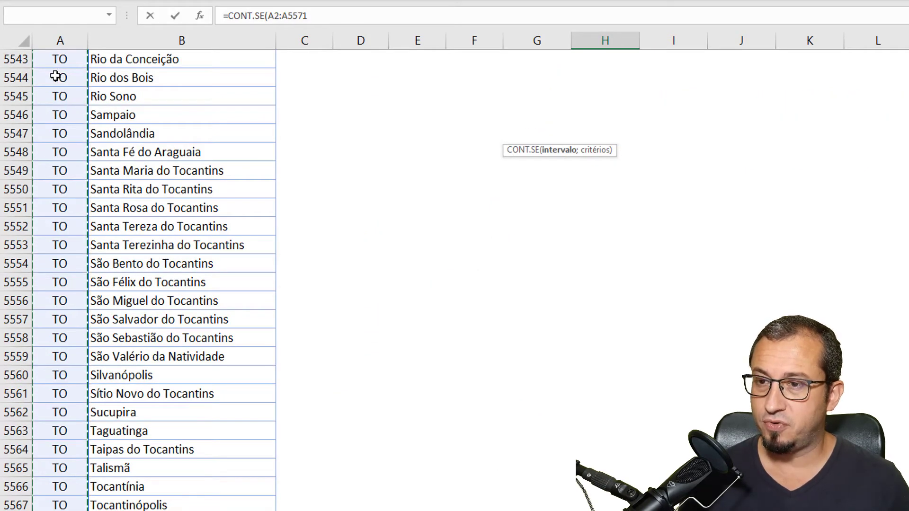
{"action": "key", "text": "F4"}
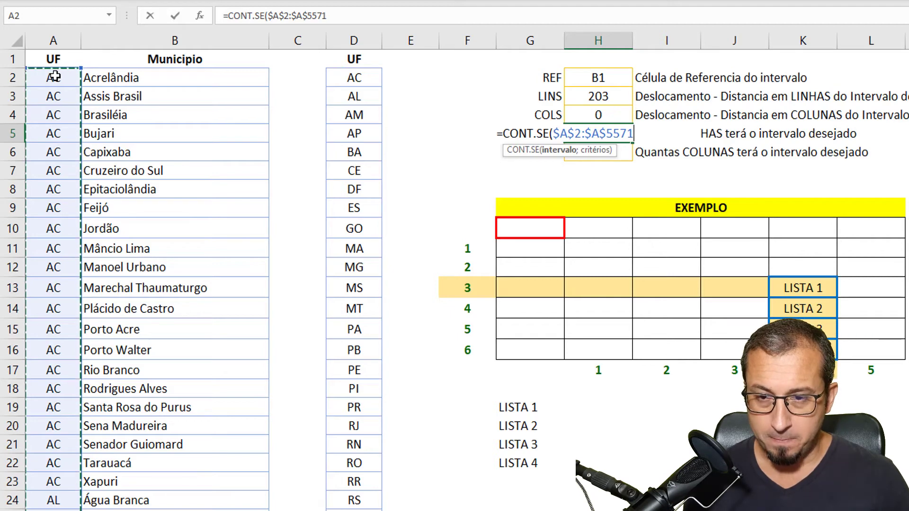
{"action": "type", "text": ";"}
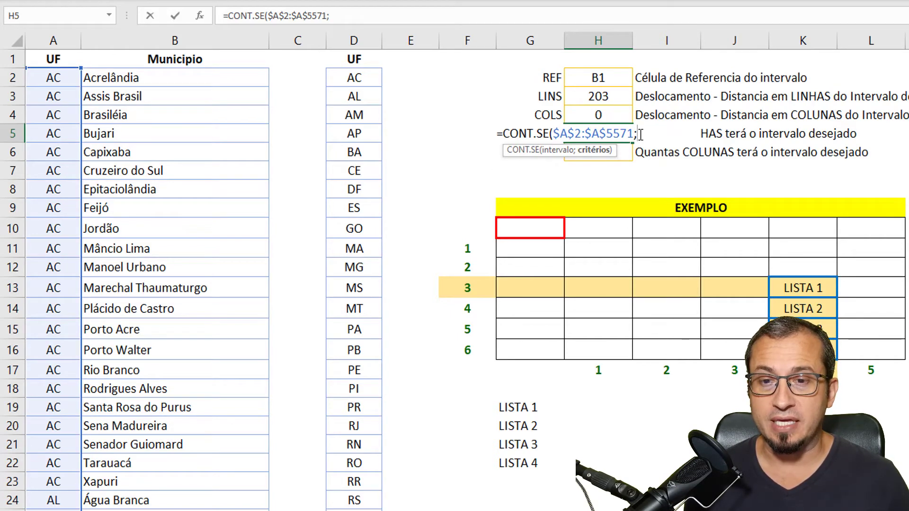
- Use the UF cell B4 on the LISTAS sheet as the CONT.SE criterion and complete the H5 formula
{"action": "left_click", "coordinate": [355, 510]}
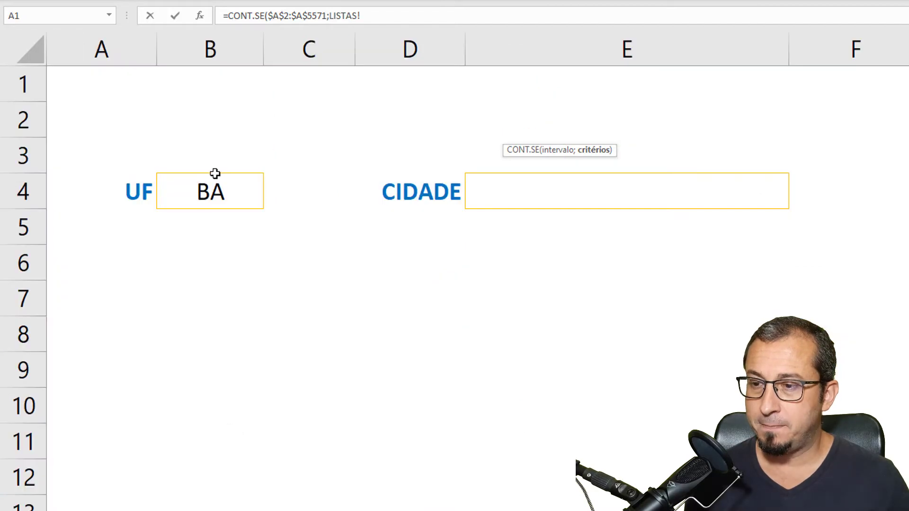
{"action": "left_click", "coordinate": [212, 187]}
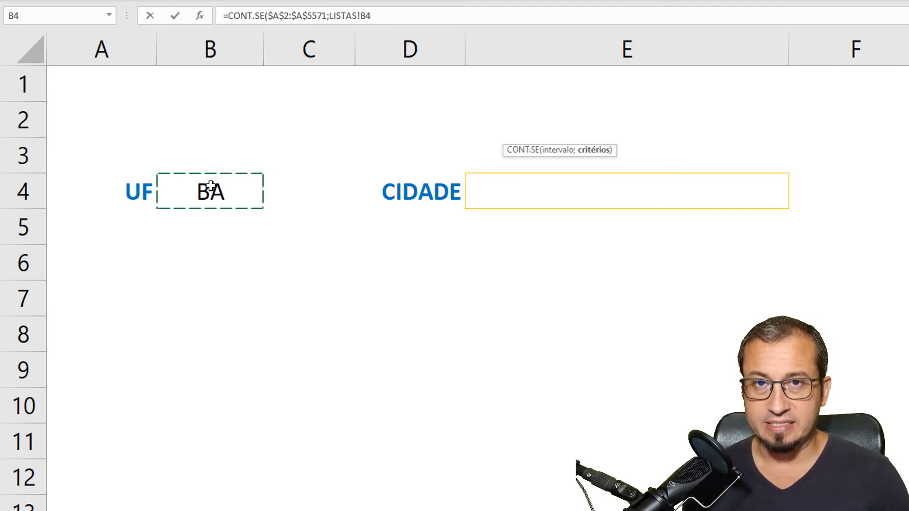
{"action": "type", "text": ")"}
{"action": "key", "text": "Return"}
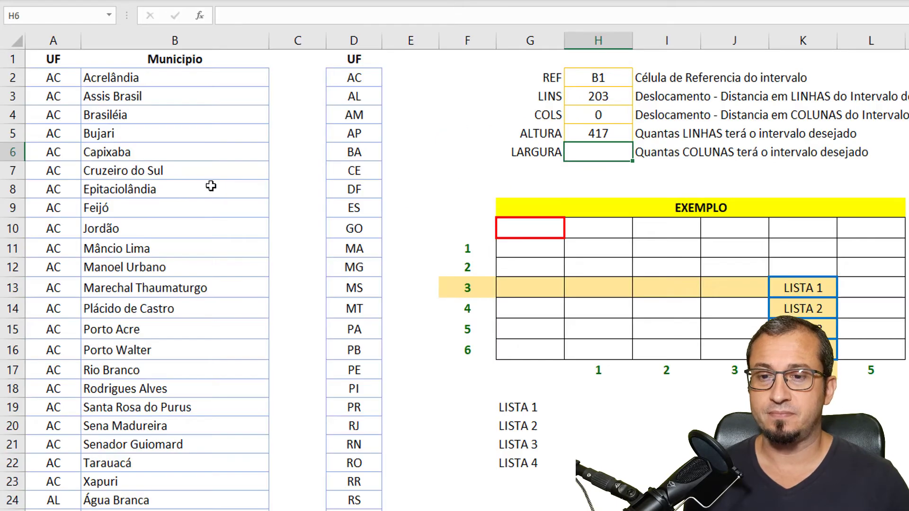
- Check the ALTURA result against the BA municipalities by going to A204 and selecting B204:B620
{"action": "left_click", "coordinate": [558, 128]}
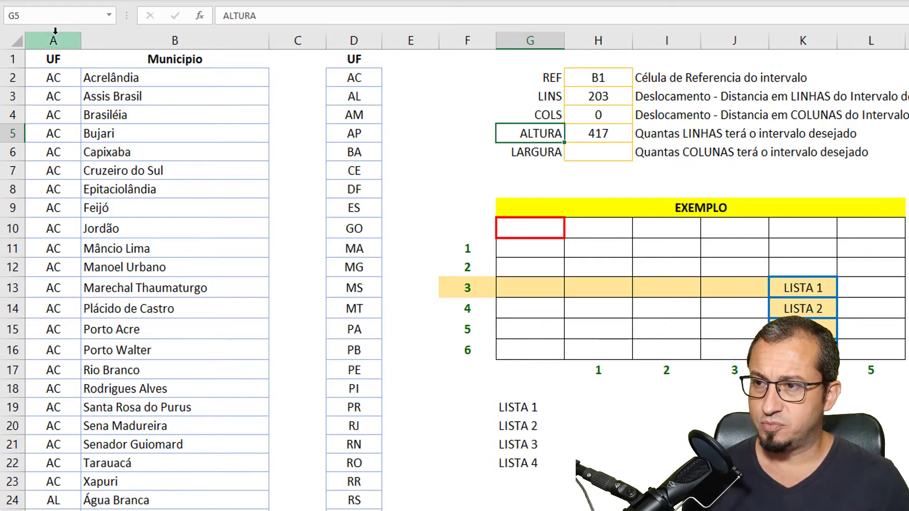
{"action": "left_click", "coordinate": [55, 18]}
{"action": "type", "text": "A204"}
{"action": "key", "text": "Return"}
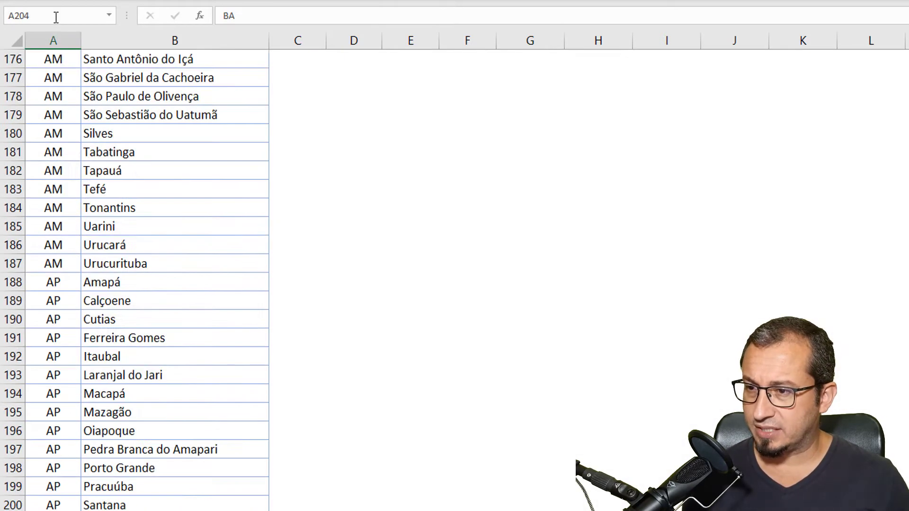
{"action": "scroll", "coordinate": [9, 327], "scroll_direction": "down", "scroll_amount": 5}
{"action": "left_click", "coordinate": [127, 303]}
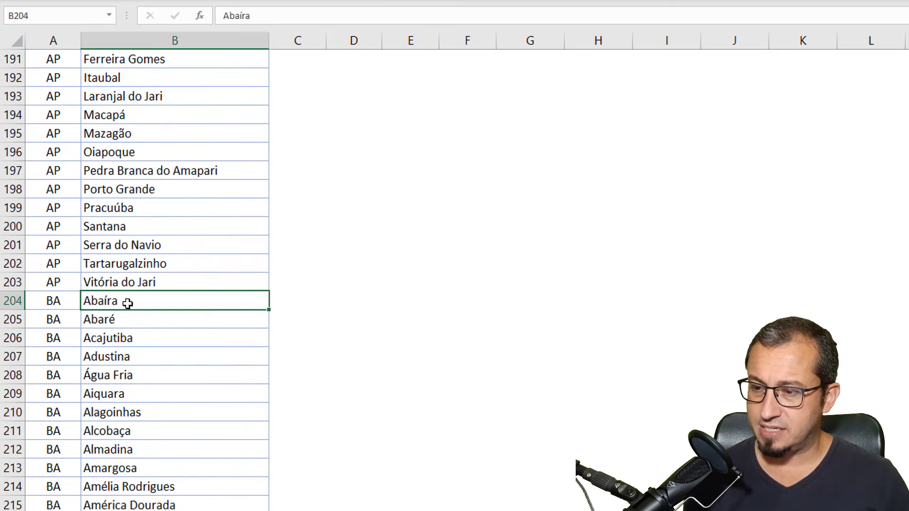
{"action": "left_click_drag", "start_coordinate": [128, 303], "coordinate": [131, 303]}
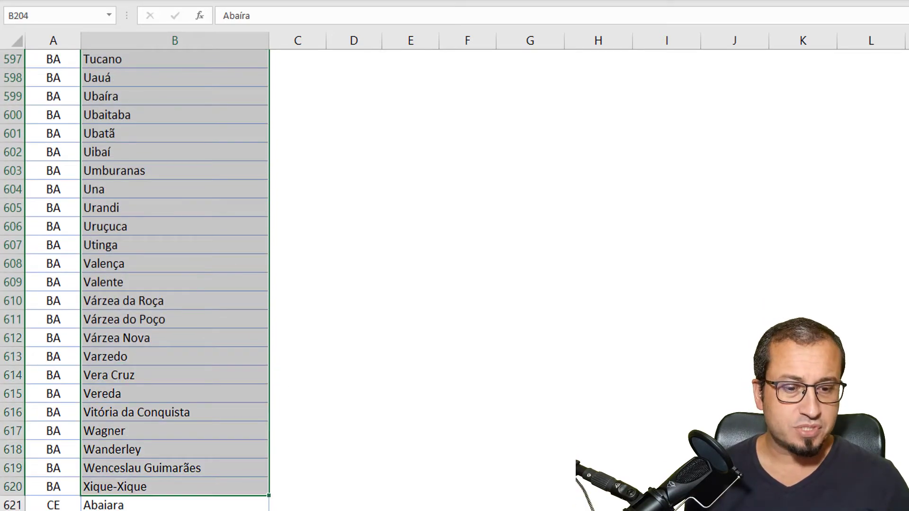
{"action": "key", "text": "ctrl+Up"}
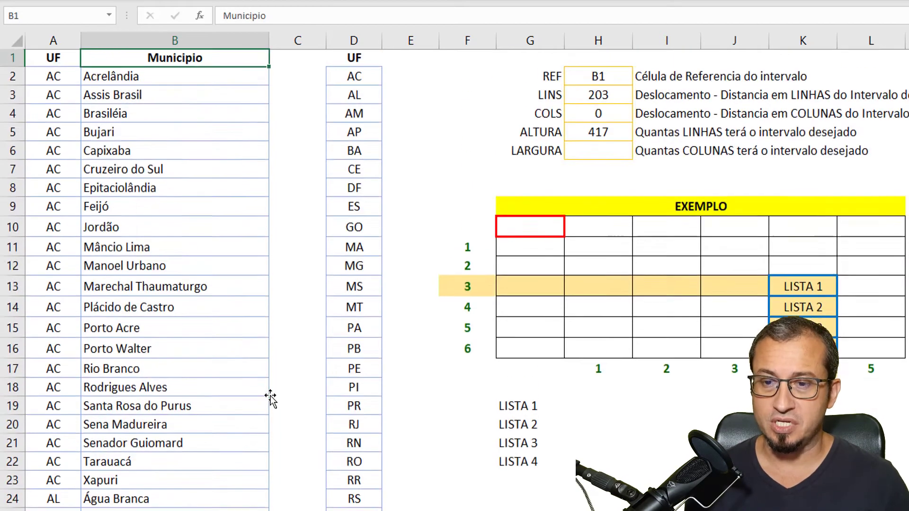
- Select the AC municipalities in B2:B23, set the UF on the LISTAS sheet to AC, and compare the ALTURA in H5
{"action": "left_click", "coordinate": [616, 136]}
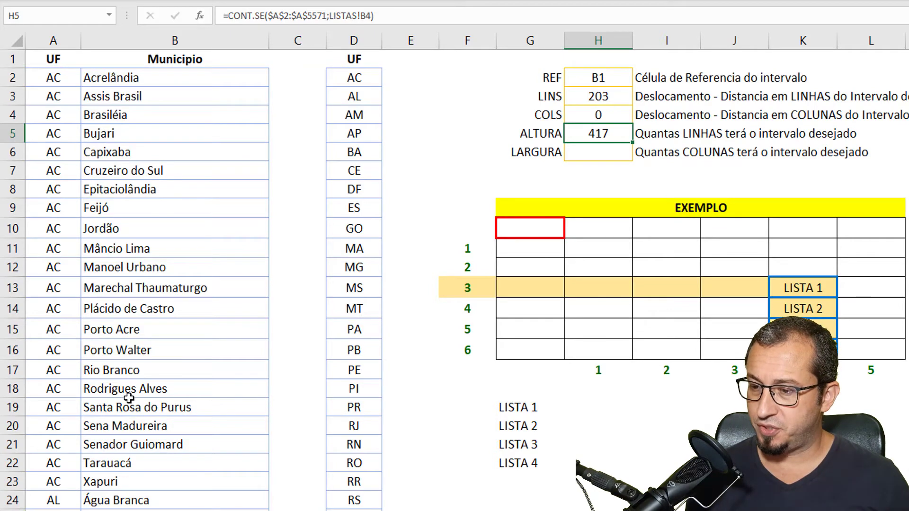
{"action": "left_click_drag", "start_coordinate": [121, 482], "coordinate": [148, 75]}
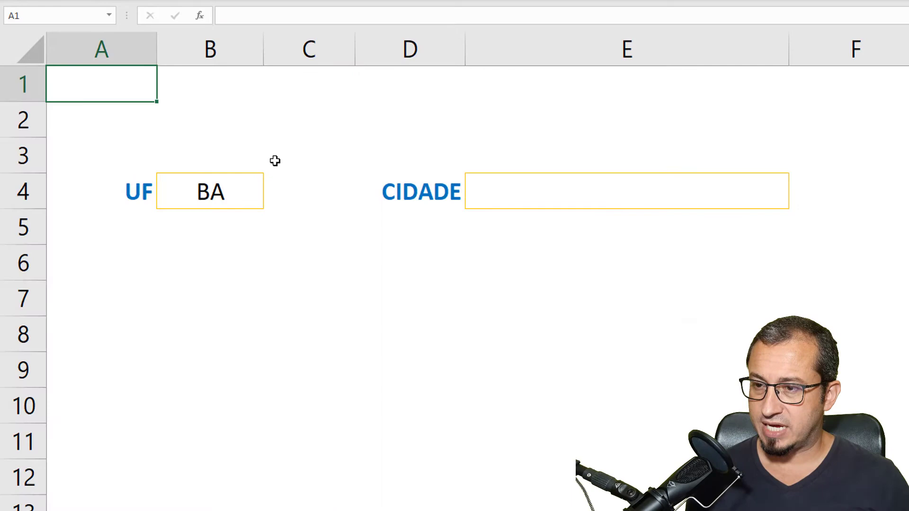
{"action": "left_click", "coordinate": [262, 198]}
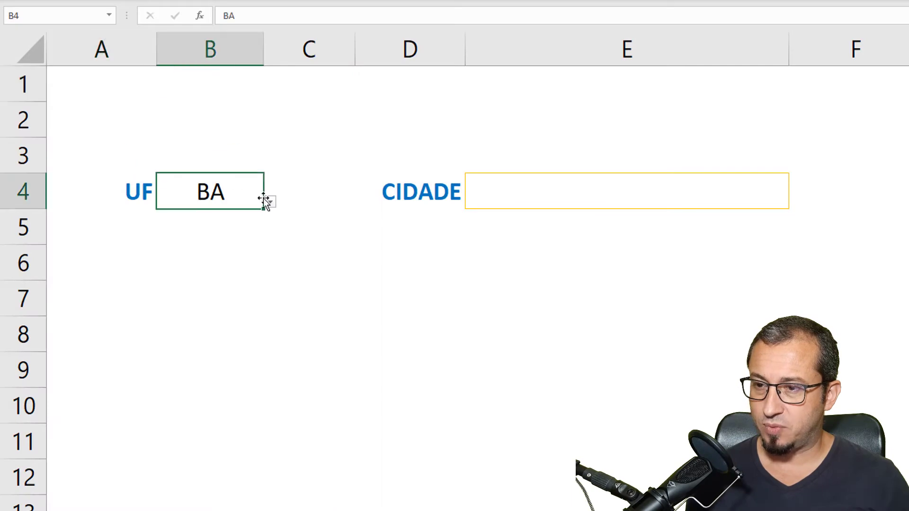
{"action": "left_click", "coordinate": [270, 202]}
{"action": "left_click_drag", "start_coordinate": [261, 284], "coordinate": [260, 251]}
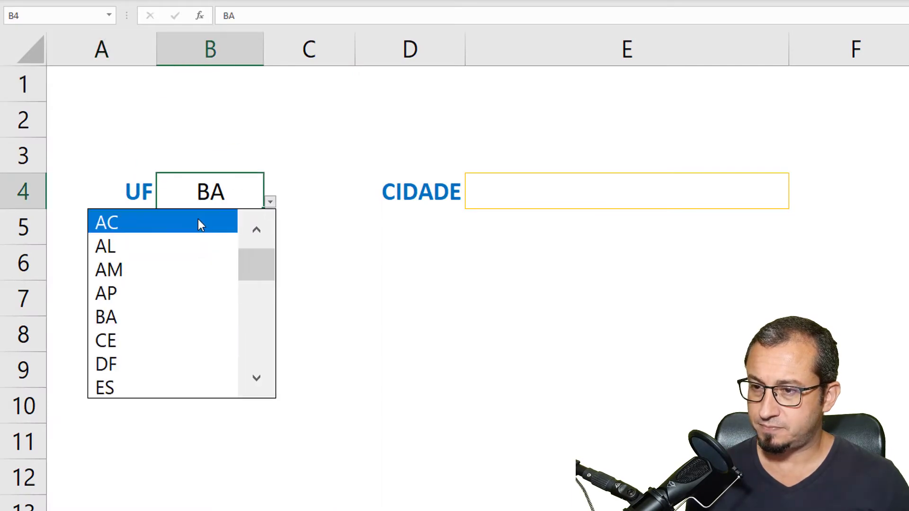
{"action": "left_click", "coordinate": [198, 220]}
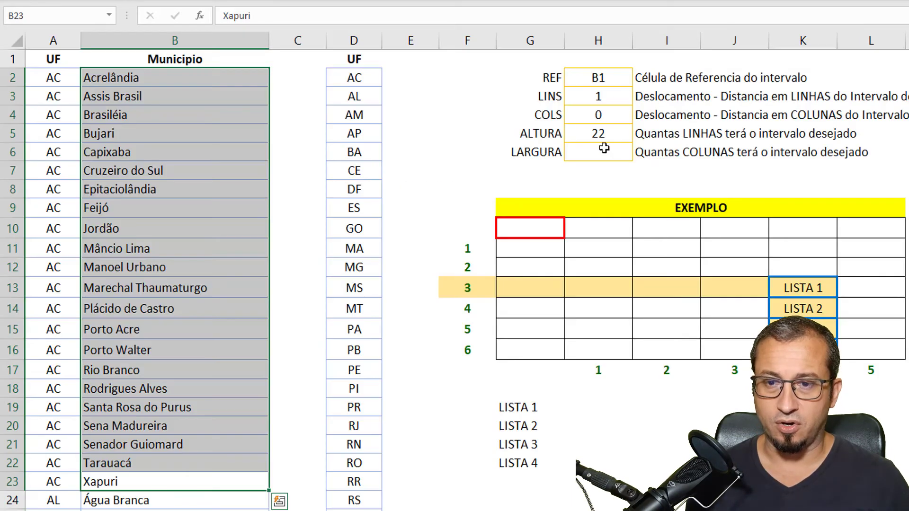
{"action": "left_click", "coordinate": [624, 134]}
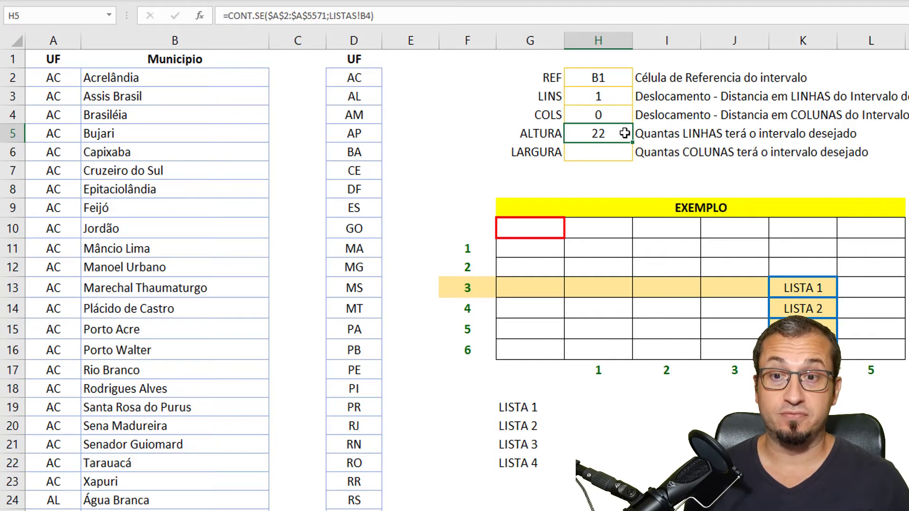
- Check the width of the Municipio column and enter 1 in H6 for the LARGURA argument
{"action": "left_click", "coordinate": [609, 150]}
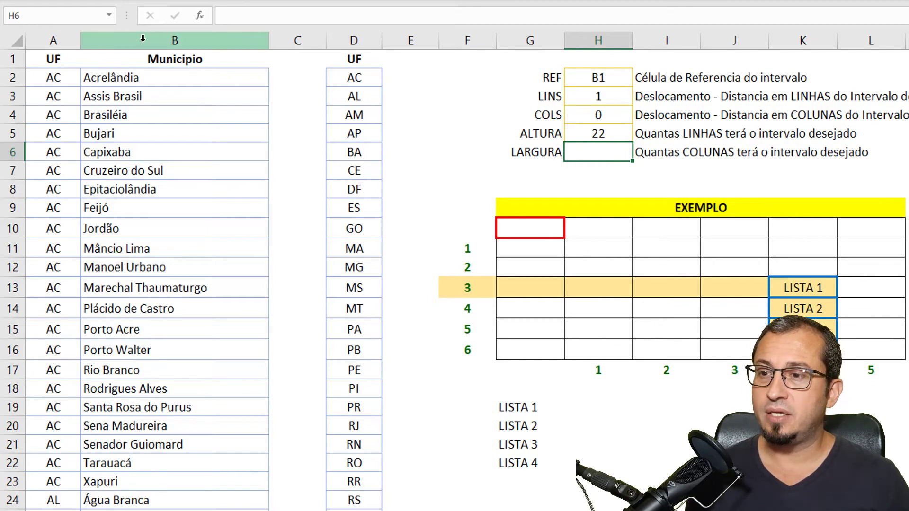
{"action": "left_click", "coordinate": [144, 38]}
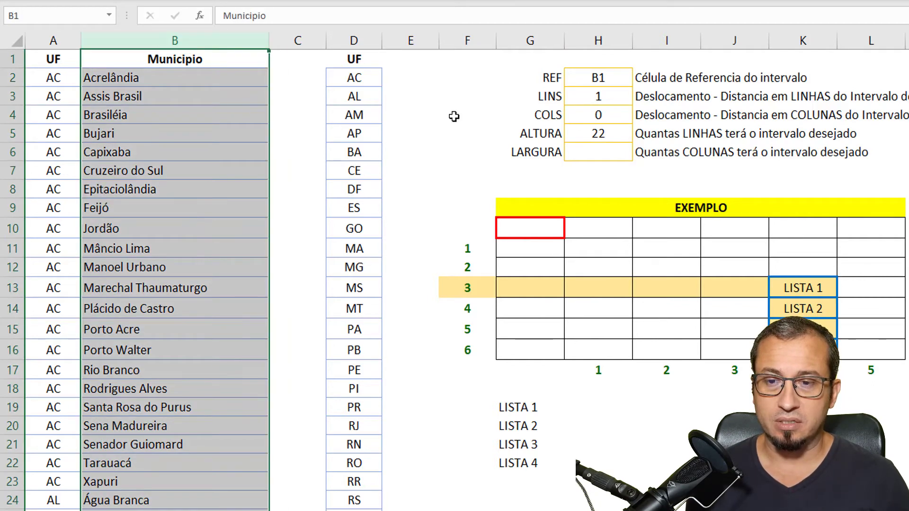
{"action": "left_click", "coordinate": [587, 157]}
{"action": "type", "text": "1"}
{"action": "key", "text": "Return"}
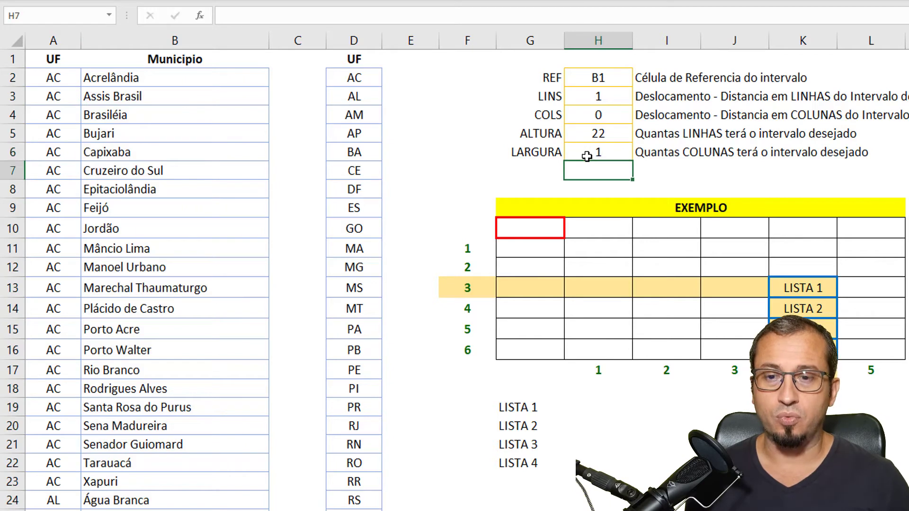
- Review the DESLOC argument values in H2:H6 and the example DESLOC formula in G19:G20
{"action": "left_click_drag", "start_coordinate": [615, 82], "coordinate": [612, 148]}
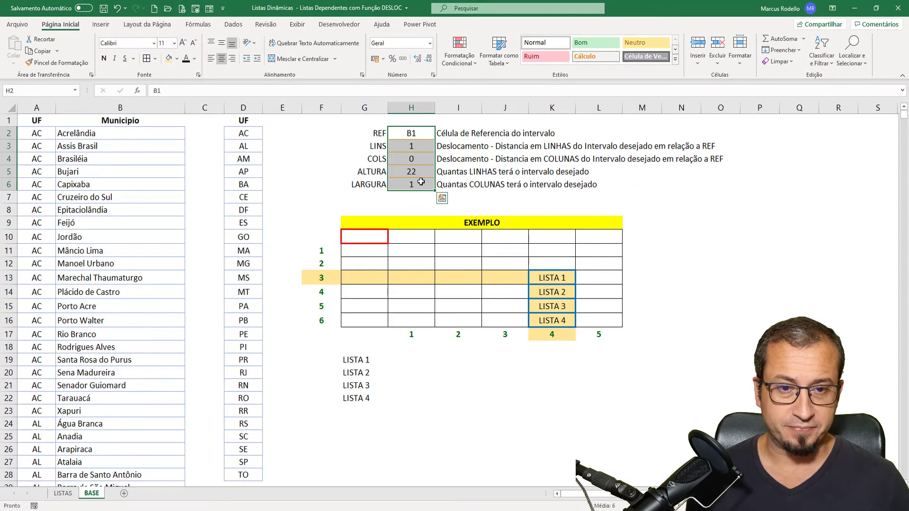
{"action": "left_click", "coordinate": [681, 223]}
{"action": "left_click", "coordinate": [362, 373]}
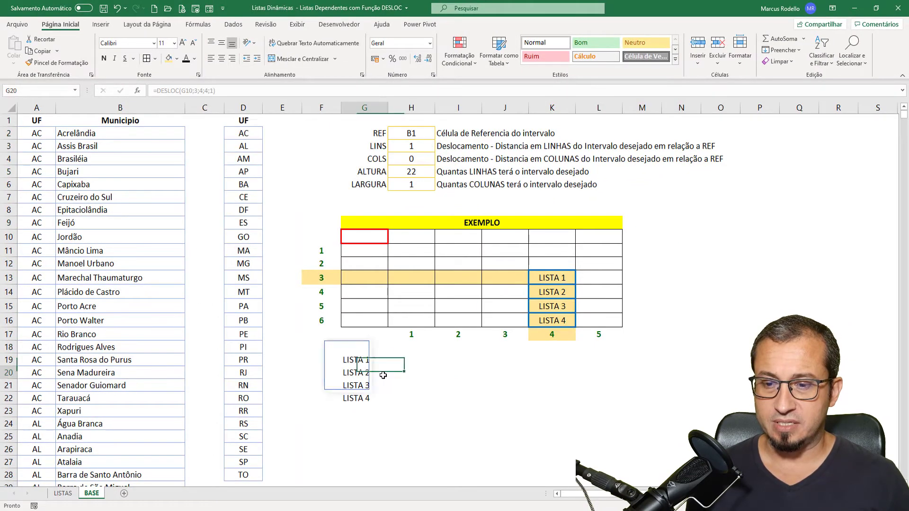
{"action": "left_click", "coordinate": [359, 360]}
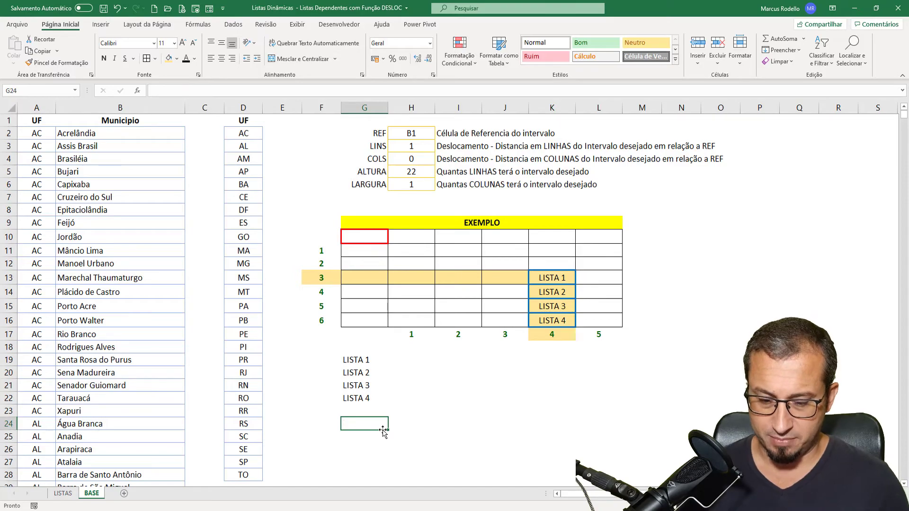
- Start a DESLOC formula in G24 of the BASE sheet with the Municipio header $B$1 as the absolute reference argument
{"action": "type", "text": "="}
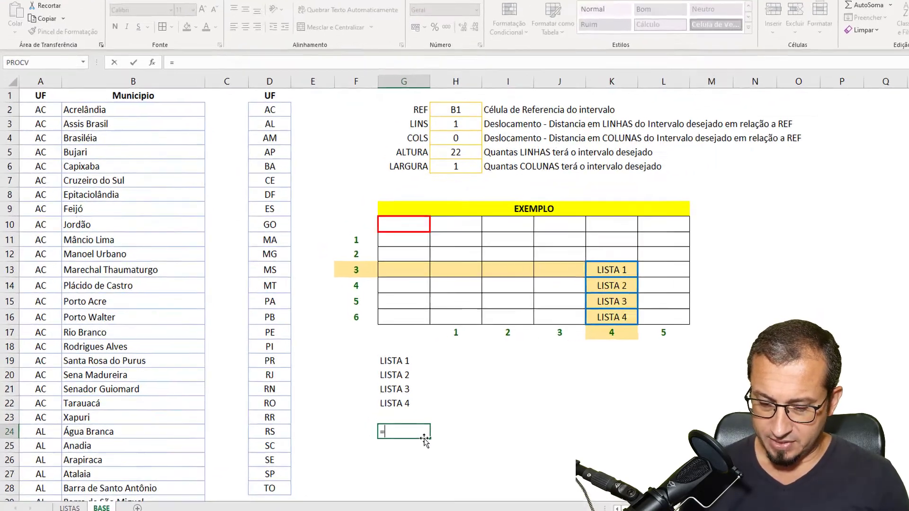
{"action": "type", "text": "DESLOC("}
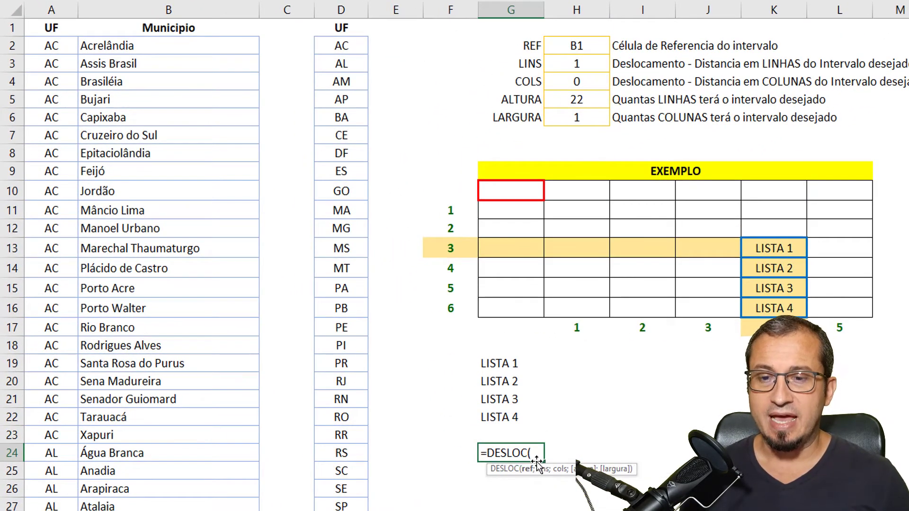
{"action": "left_click", "coordinate": [219, 28]}
{"action": "key", "text": "F4"}
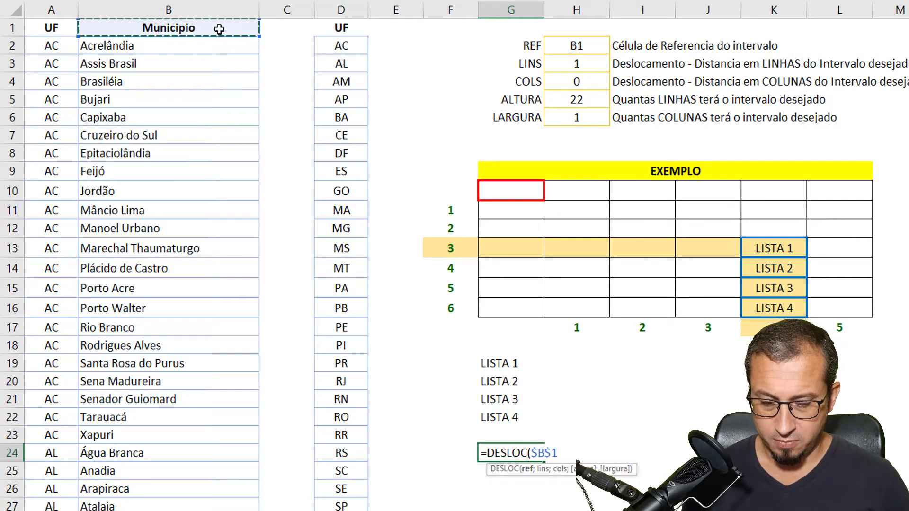
{"action": "type", "text": ";"}
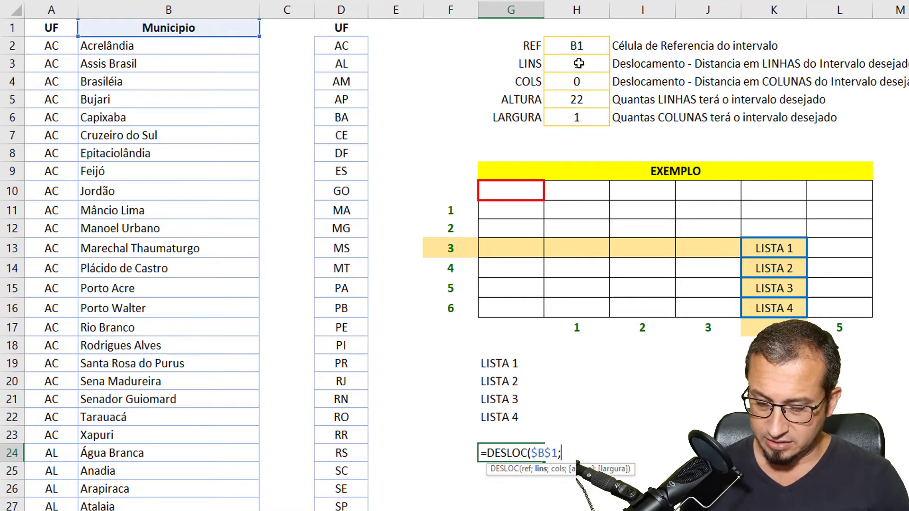
- Begin the row-offset argument with a CORRESP function that looks up the UF cell LISTAS!B4
{"action": "type", "text": "CORRESP("}
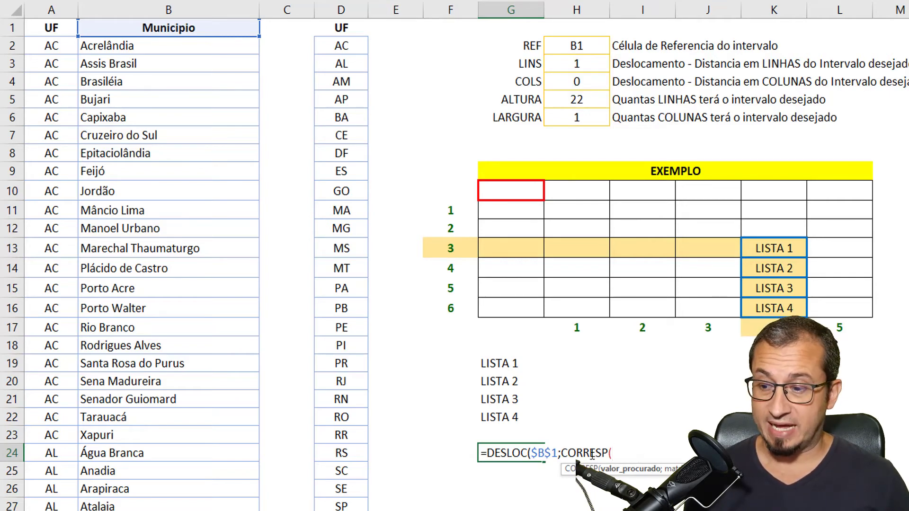
{"action": "left_click", "coordinate": [307, 510]}
{"action": "left_click", "coordinate": [225, 154]}
{"action": "key", "text": "ctrl+c"}
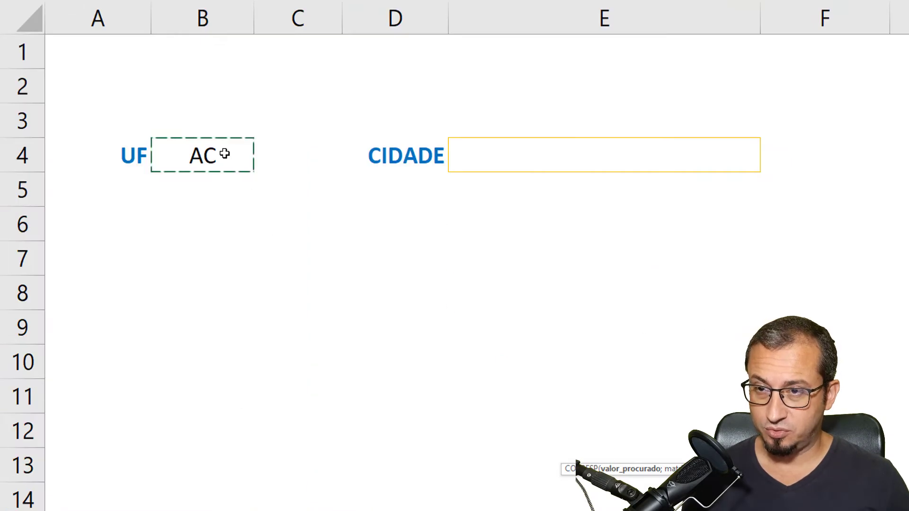
{"action": "key", "text": "Escape"}
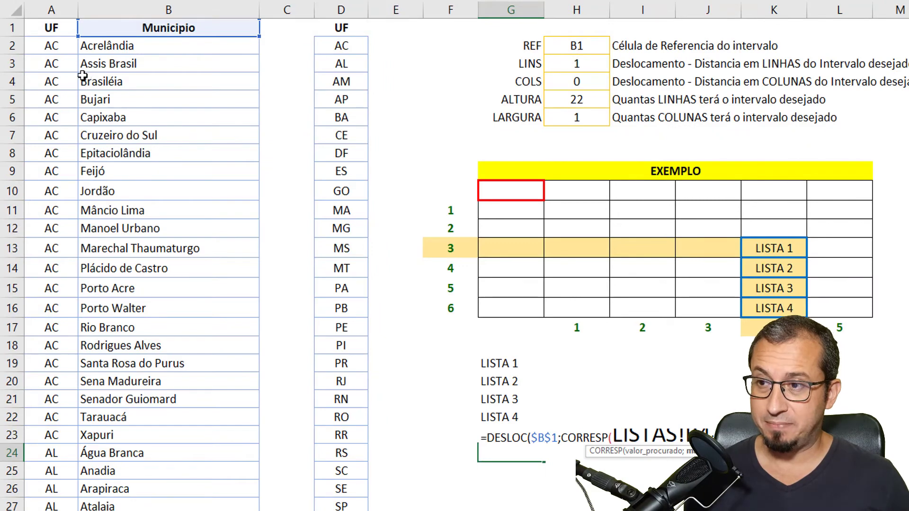
- Set the CORRESP search range to BASE!$A$2:$A$5571 with match type 0 and close the function
{"action": "left_click", "coordinate": [57, 46]}
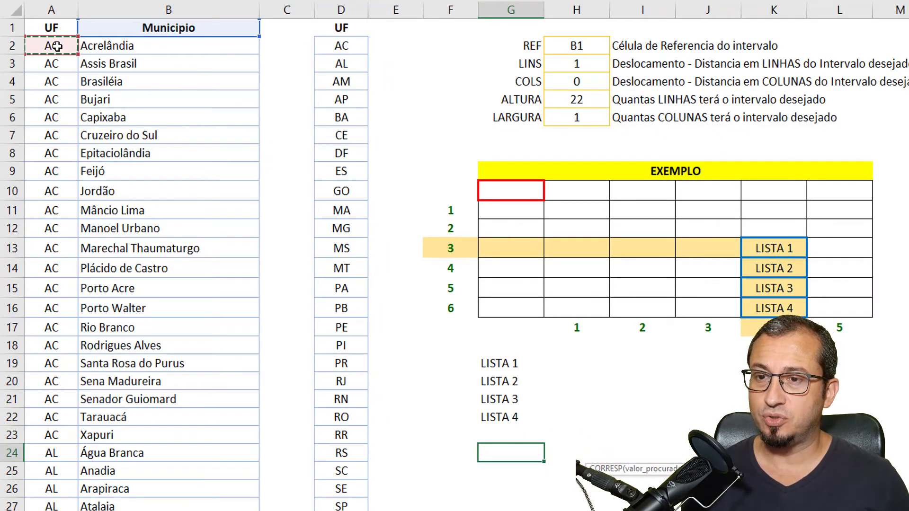
{"action": "key", "text": "ctrl+shift+Down"}
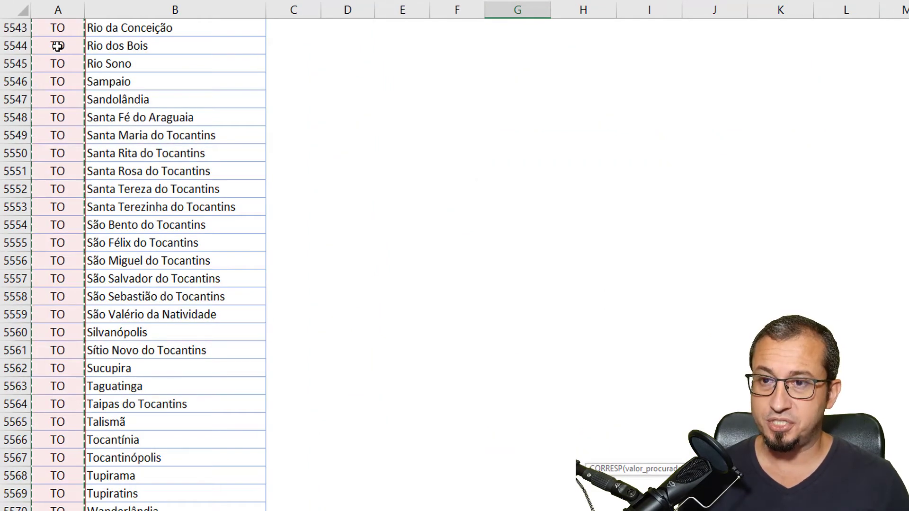
{"action": "key", "text": "ctrl+BackSpace"}
{"action": "type", "text": ";"}
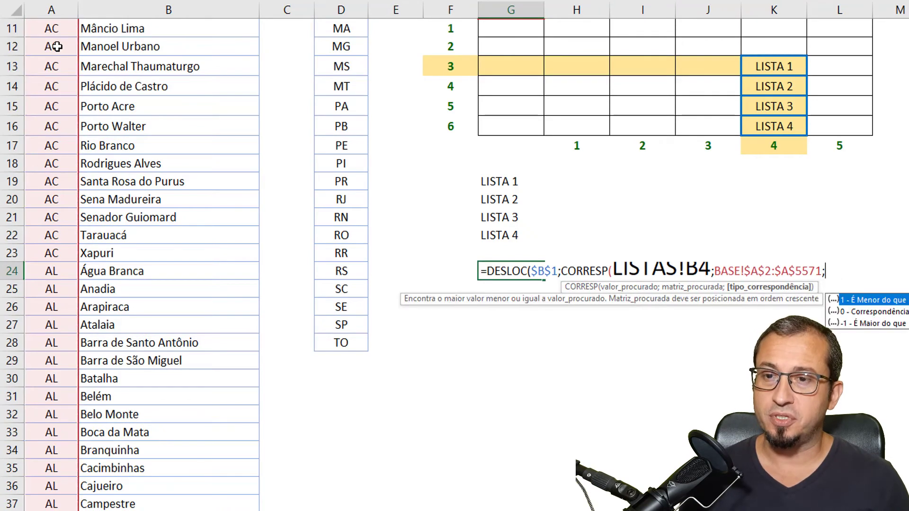
{"action": "type", "text": "0"}
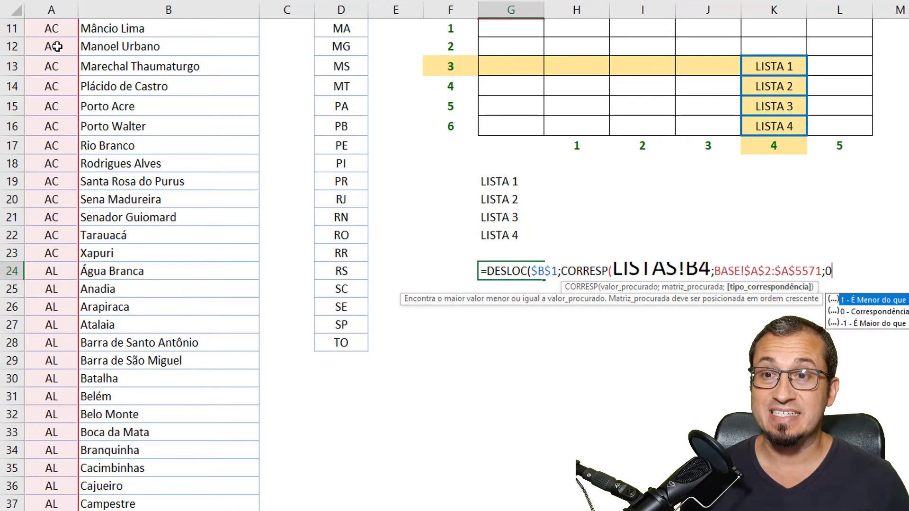
{"action": "type", "text": ")"}
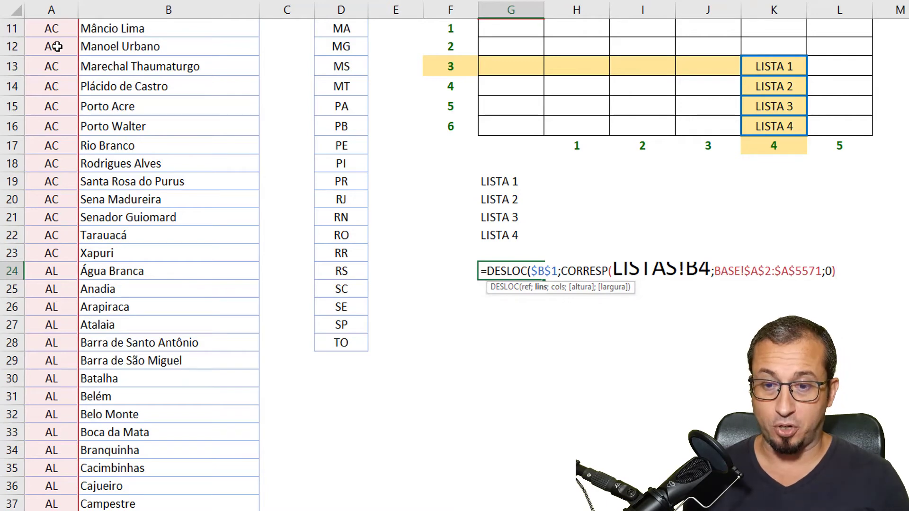
- Enter 0 as the column-offset argument of the DESLOC formula and continue to the height argument
{"action": "type", "text": ";"}
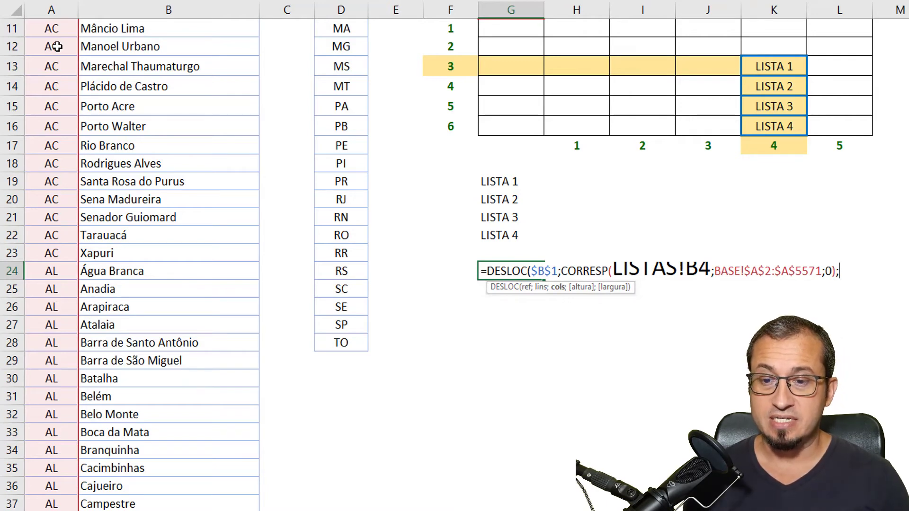
{"action": "scroll", "coordinate": [353, 114], "scroll_direction": "up", "scroll_amount": 4}
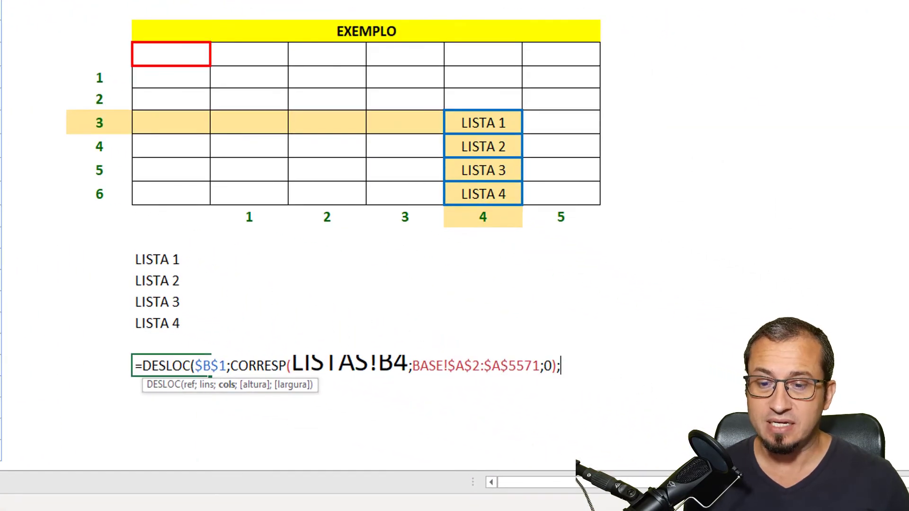
{"action": "type", "text": "0"}
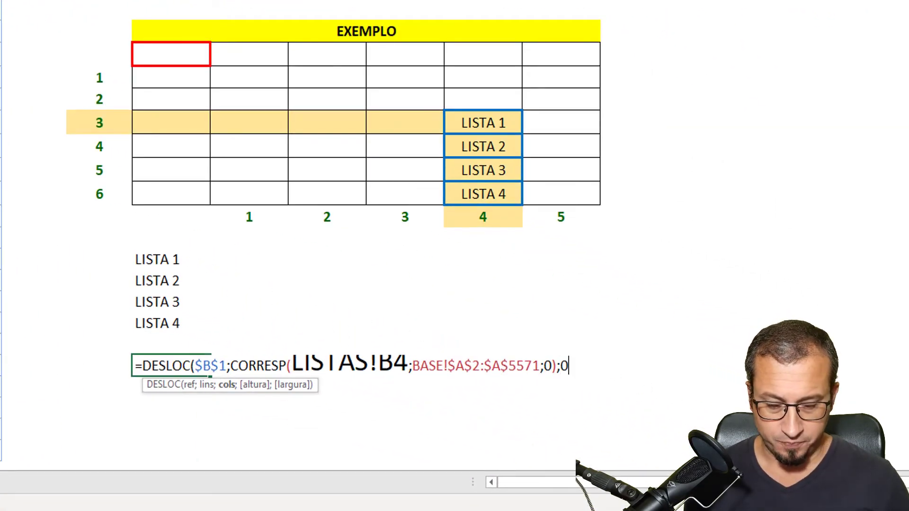
{"action": "type", "text": ";"}
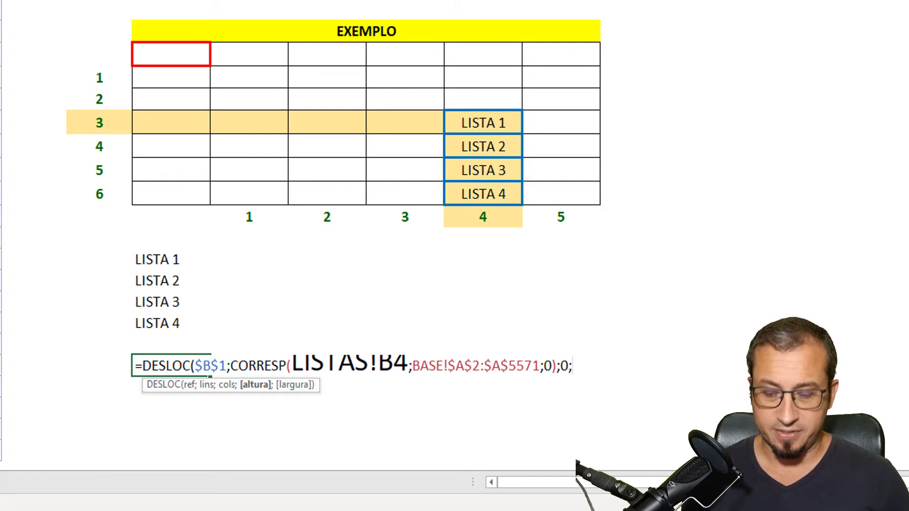
- Begin the height argument with a CONT.SE function over the absolute UF range BASE!$A$2:$A$5571
{"action": "type", "text": "CONT"}
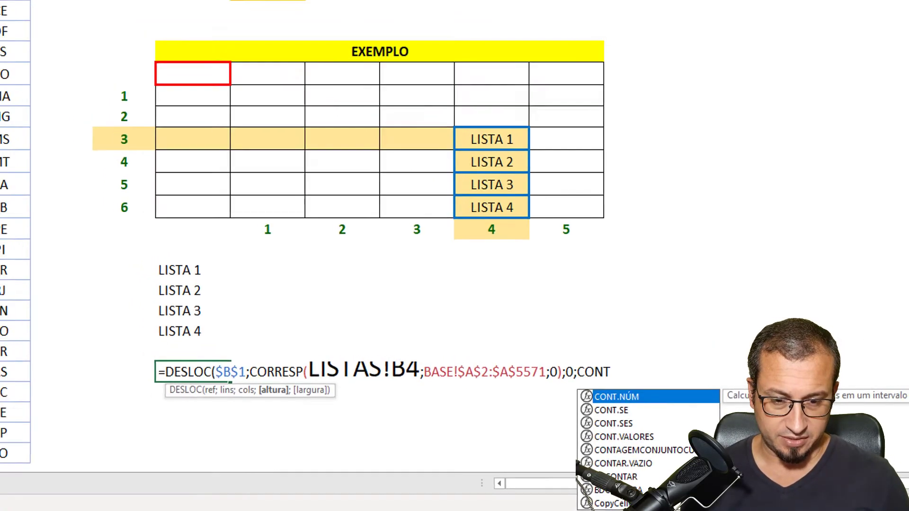
{"action": "type", "text": ".SE("}
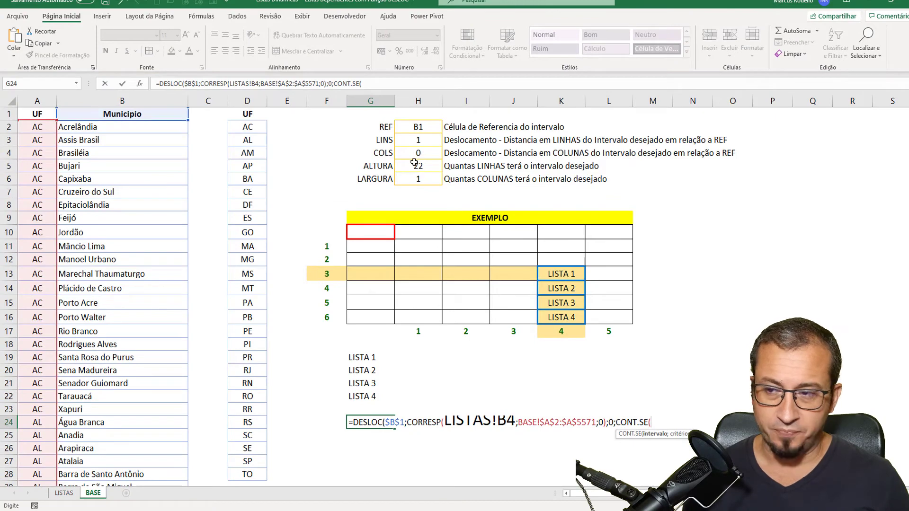
{"action": "left_click", "coordinate": [41, 126]}
{"action": "key", "text": "ctrl+shift+Down"}
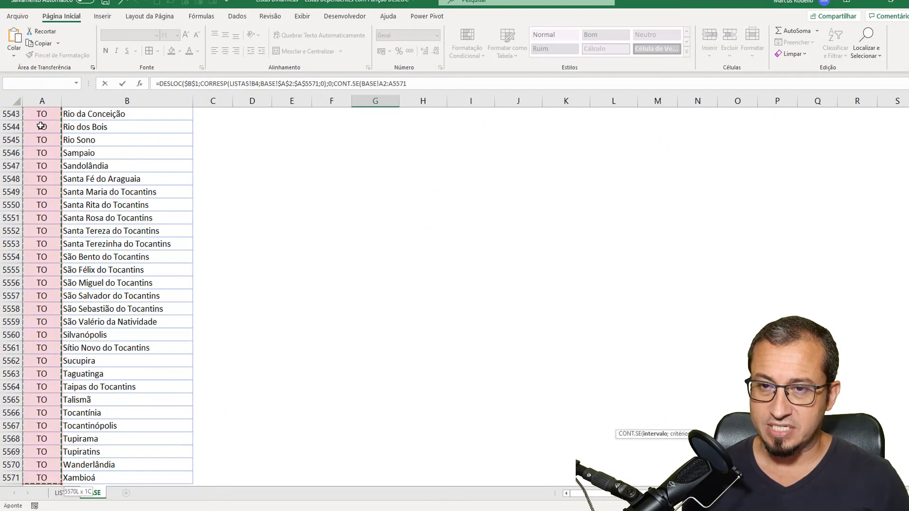
{"action": "key", "text": "F4"}
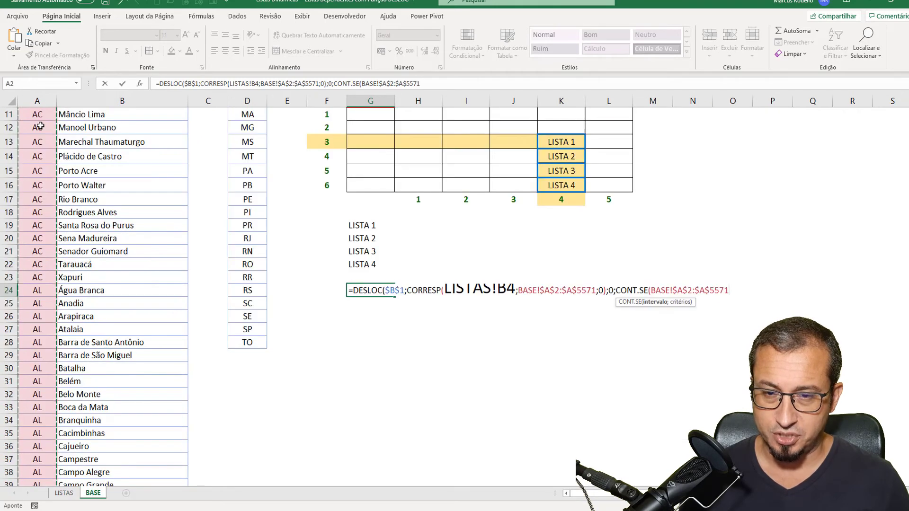
{"action": "type", "text": ";"}
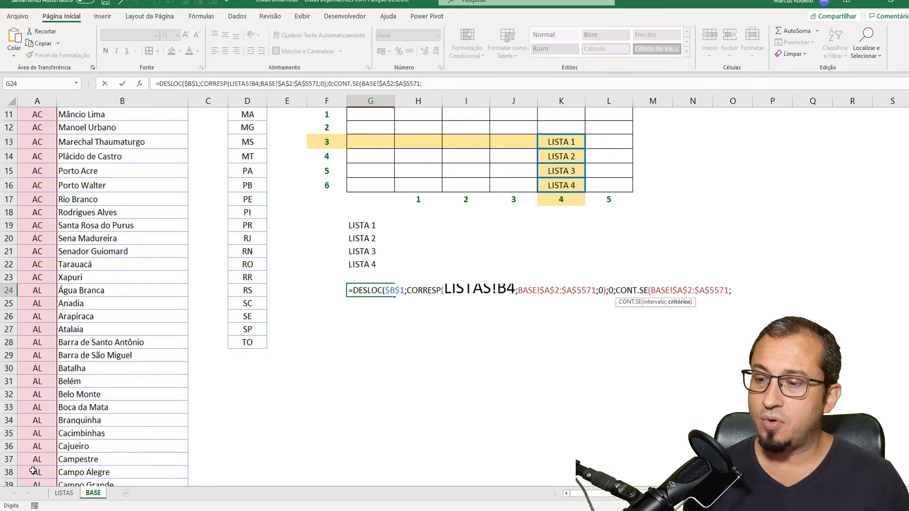
- Use the UF cell LISTAS!$B$4 as the absolute CONT.SE criterion and close the function
{"action": "left_click", "coordinate": [66, 495]}
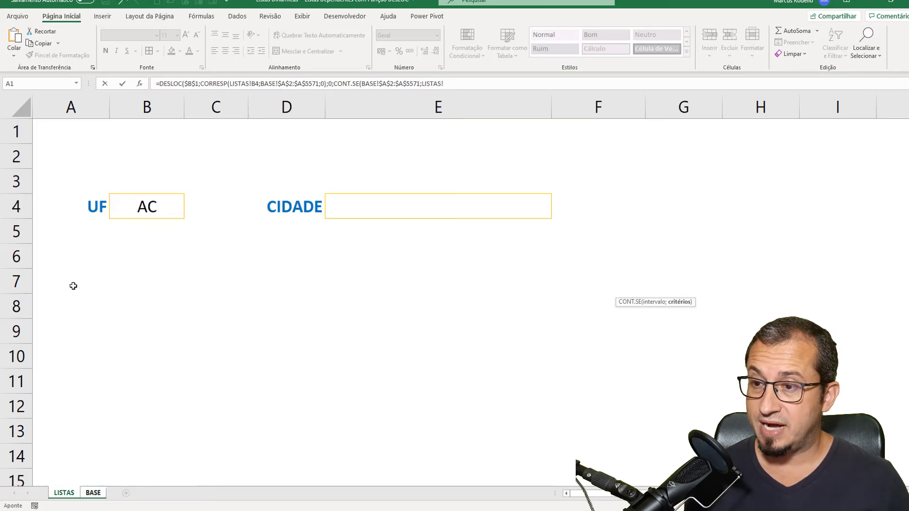
{"action": "left_click", "coordinate": [133, 209]}
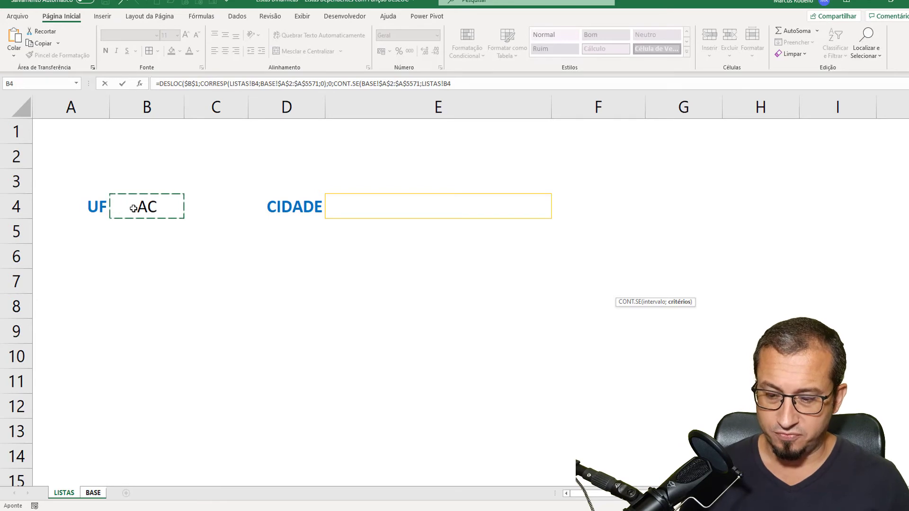
{"action": "key", "text": "F4"}
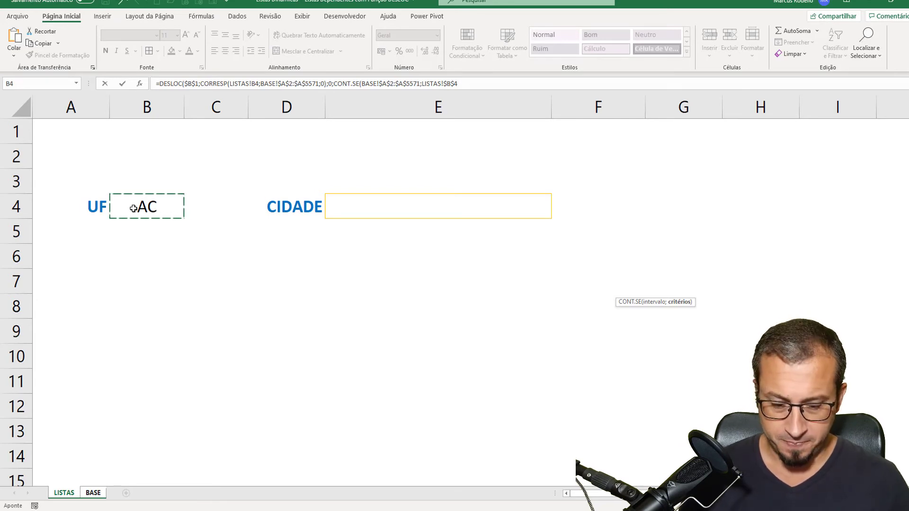
{"action": "type", "text": ");"}
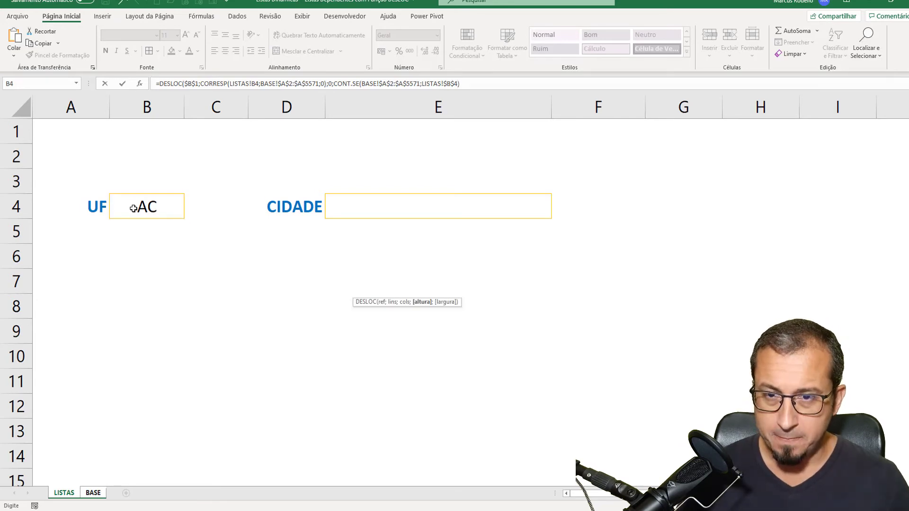
- Return to the BASE sheet and delete the stray BASE! reference from the end of the formula
{"action": "left_click", "coordinate": [93, 493]}
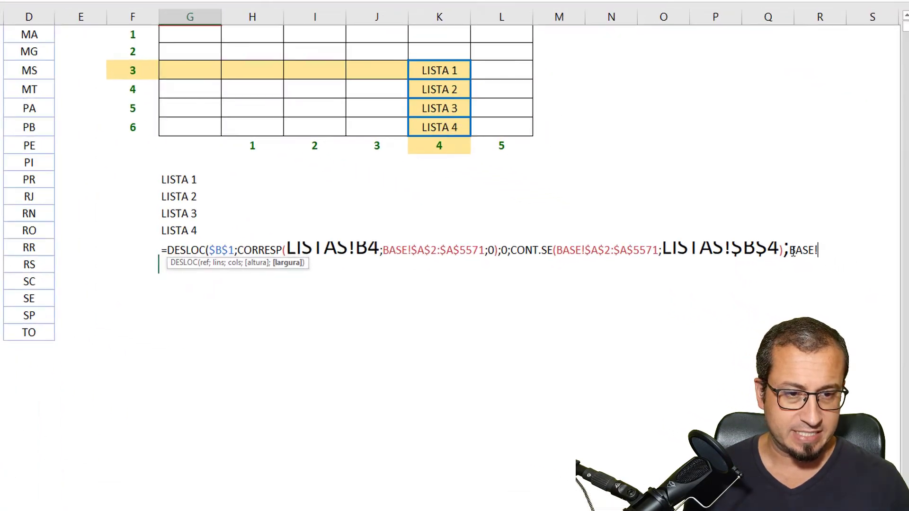
{"action": "left_click_drag", "start_coordinate": [794, 252], "coordinate": [819, 250]}
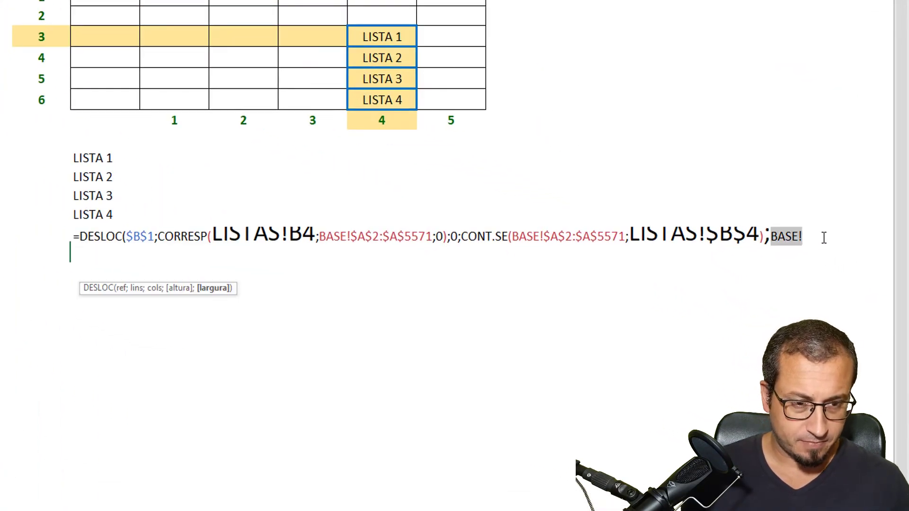
{"action": "key", "text": "BackSpace"}
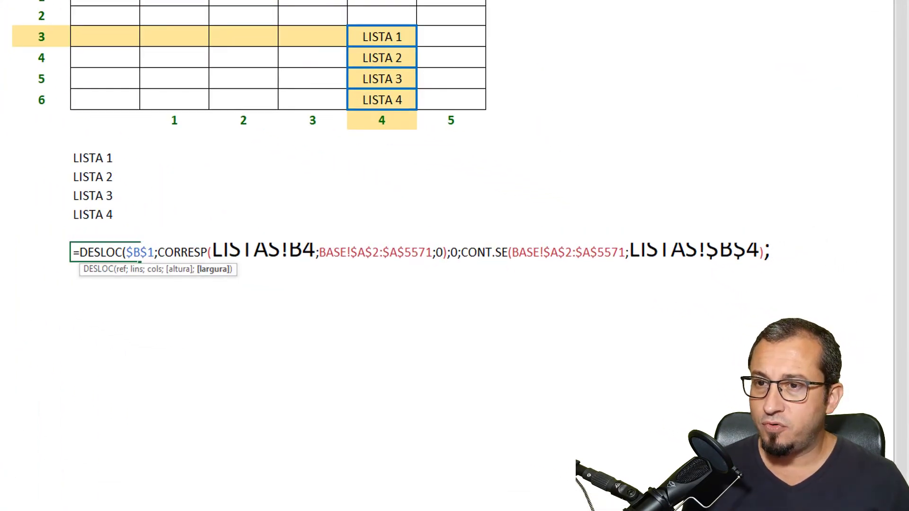
- Make the CORRESP lookup cell absolute as LISTAS!$B$4, and complete the DESLOC formula with a width argument of 1
{"action": "key", "text": "Return"}
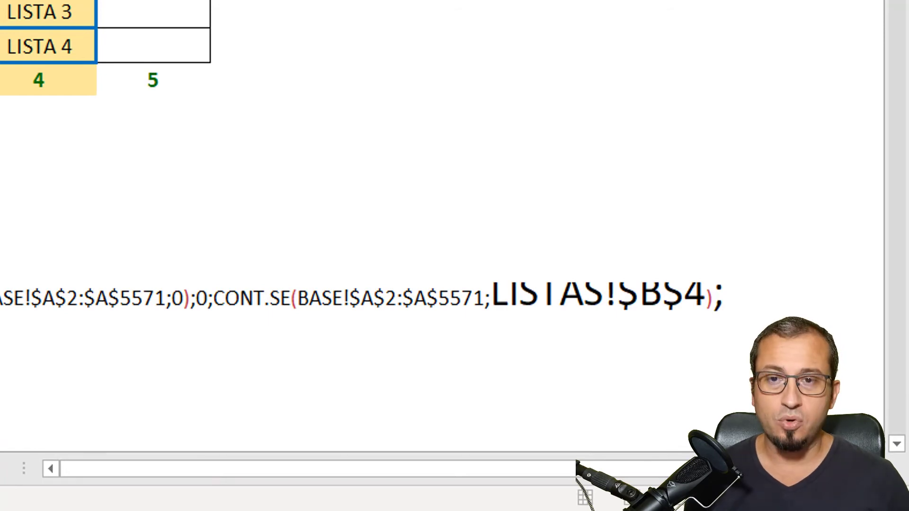
{"action": "type", "text": "1"}
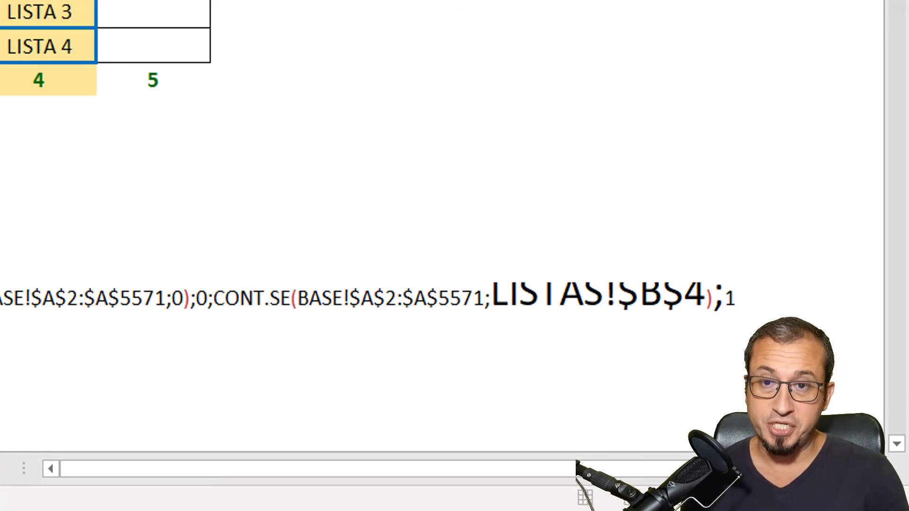
{"action": "type", "text": ")"}
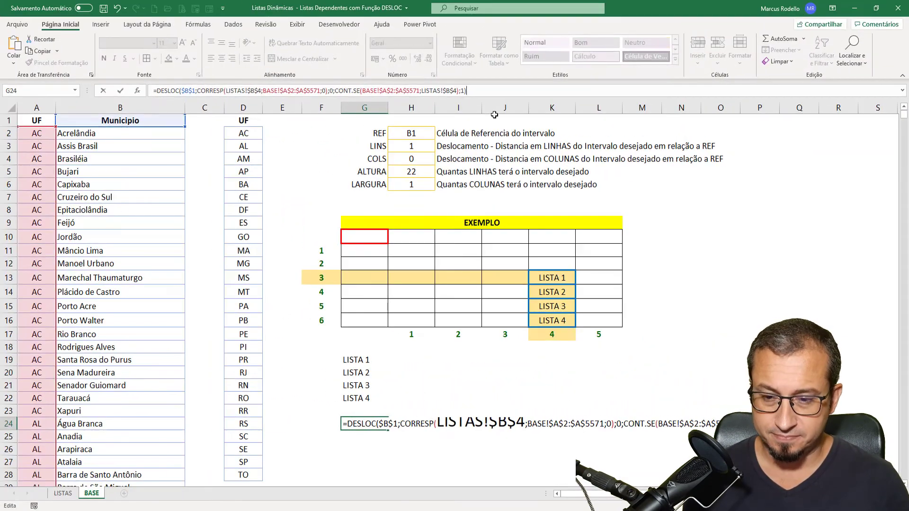
{"action": "key", "text": "Return"}
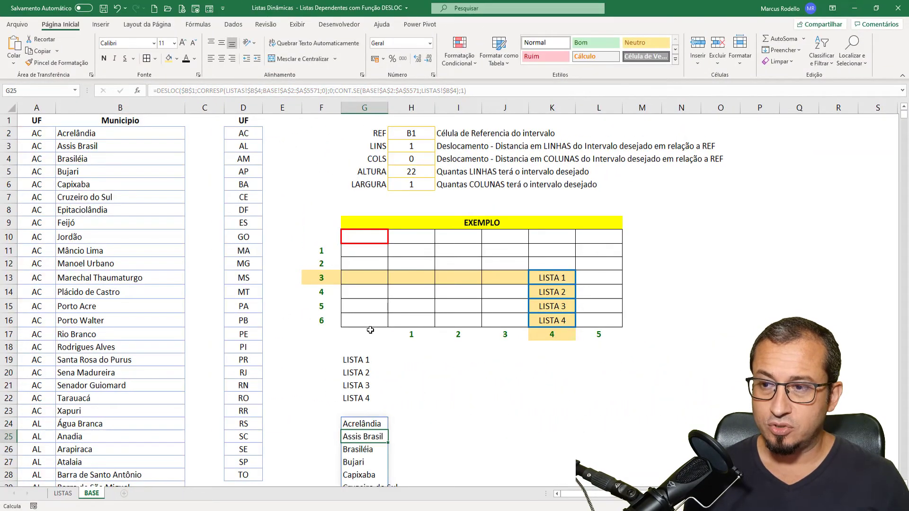
- Compare the city list produced from G24 downward with the AC municipalities from B2 to B23
{"action": "left_click", "coordinate": [103, 132]}
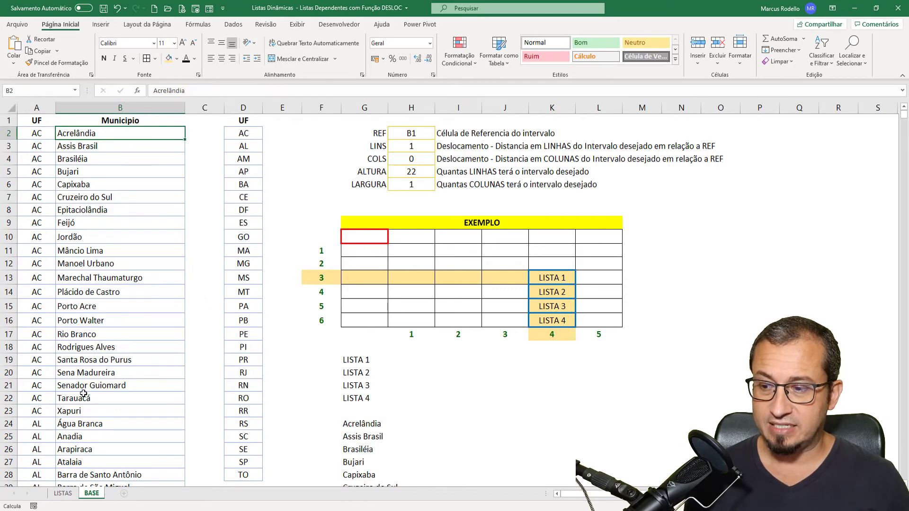
{"action": "left_click", "coordinate": [90, 413]}
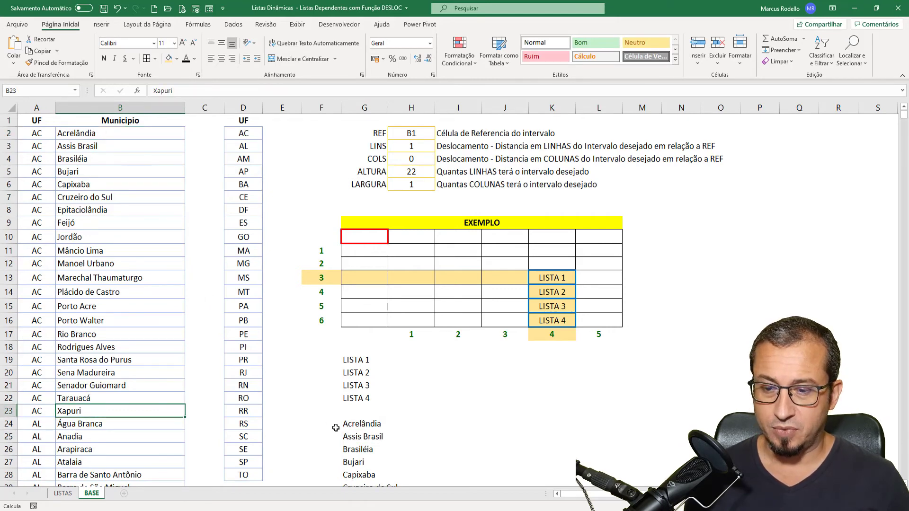
{"action": "scroll", "coordinate": [336, 428], "scroll_direction": "down", "scroll_amount": 7}
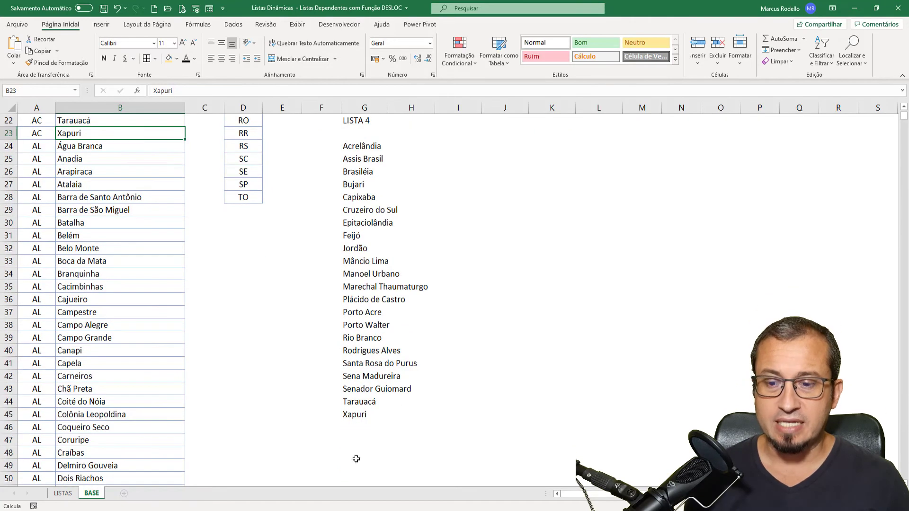
- Copy the complete DESLOC formula from G24, the first cell of the generated city list
{"action": "left_click_drag", "start_coordinate": [356, 414], "coordinate": [379, 147]}
{"action": "scroll", "coordinate": [475, 240], "scroll_direction": "up", "scroll_amount": 7}
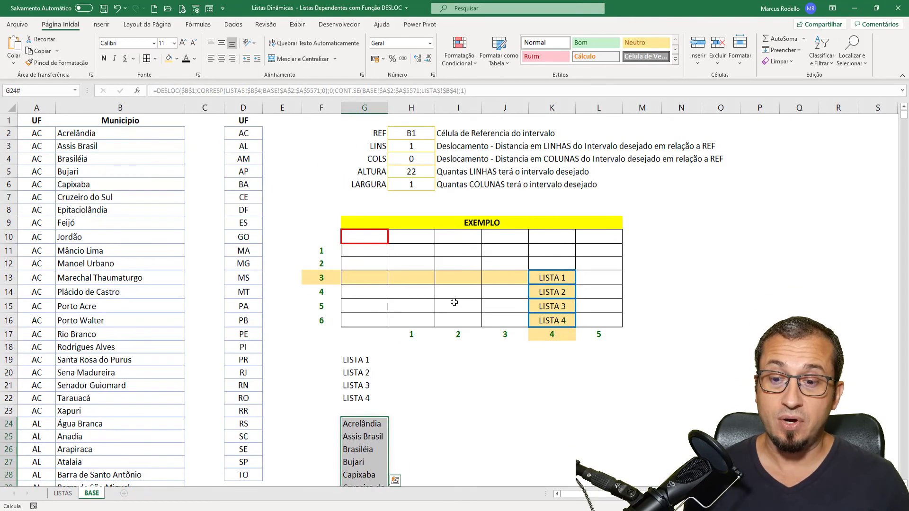
{"action": "left_click", "coordinate": [363, 425]}
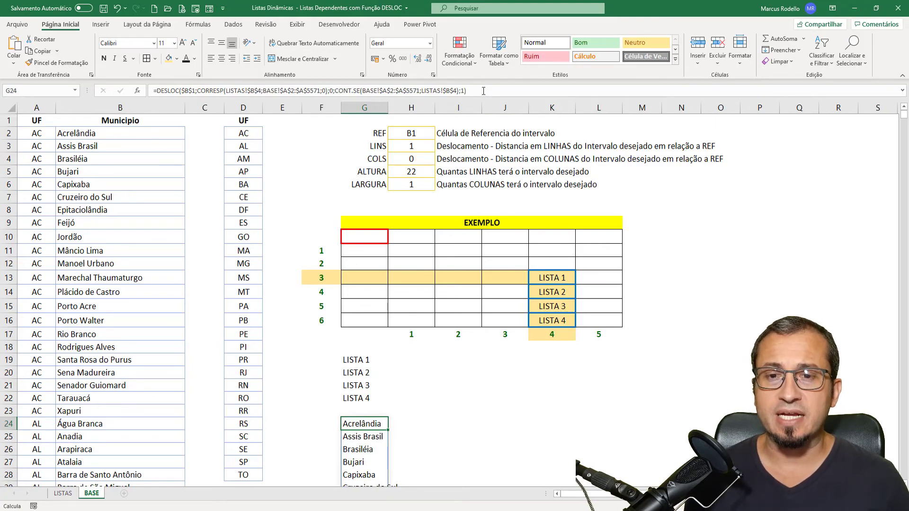
{"action": "left_click_drag", "start_coordinate": [484, 92], "coordinate": [141, 91]}
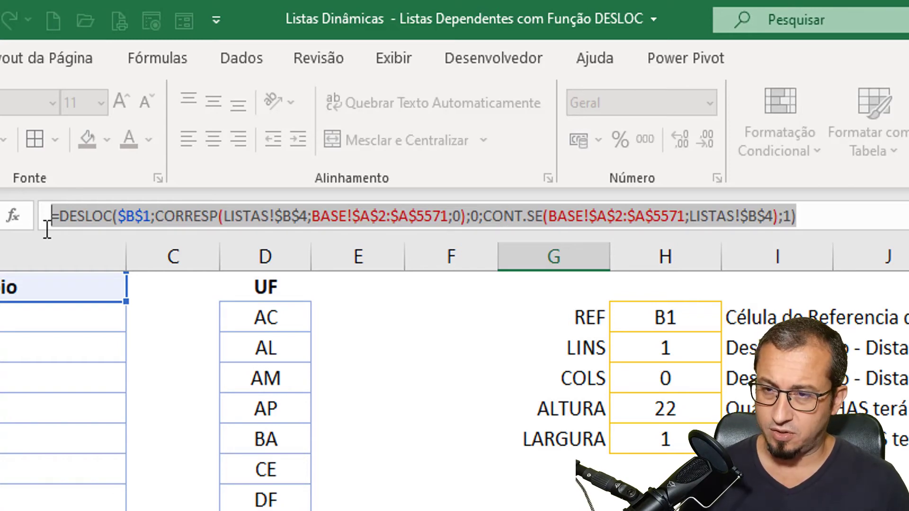
{"action": "key", "text": "Escape"}
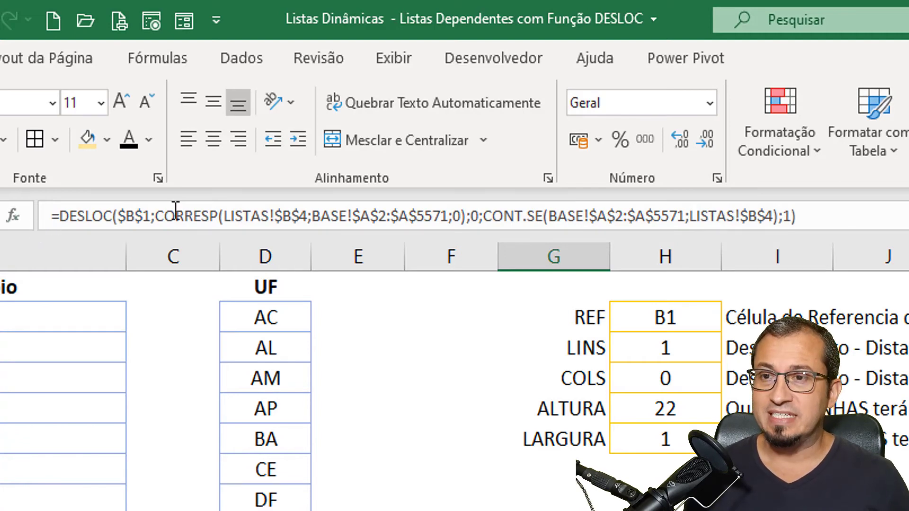
- Start a new defined name called L_MUNICIPIOS in the Name Manager
{"action": "left_click", "coordinate": [170, 64]}
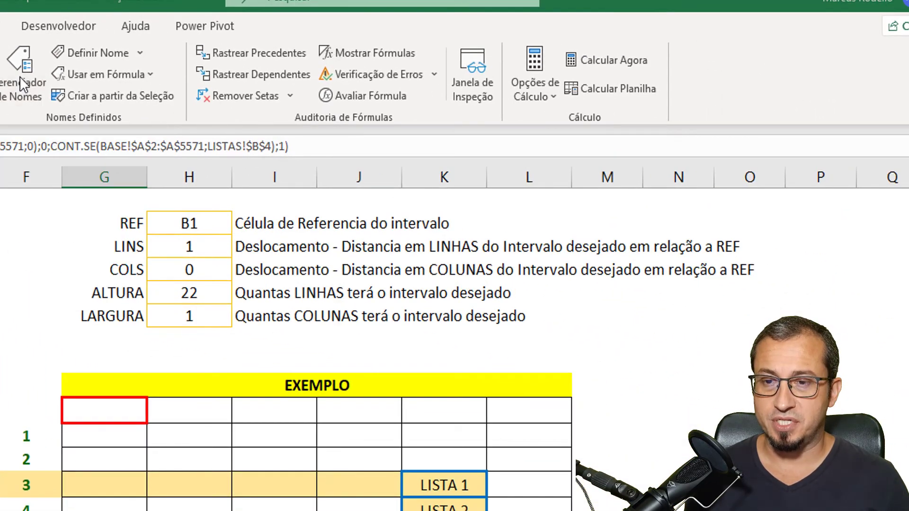
{"action": "left_click", "coordinate": [19, 76]}
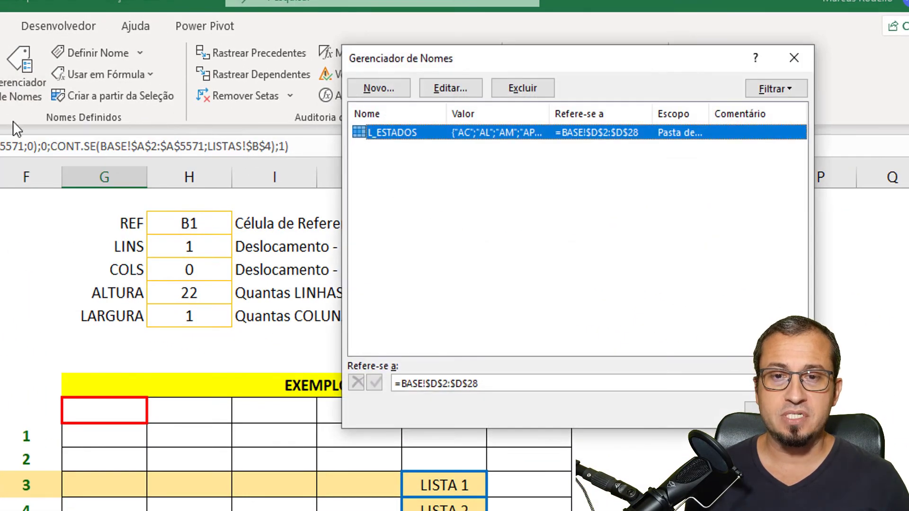
{"action": "left_click", "coordinate": [377, 89]}
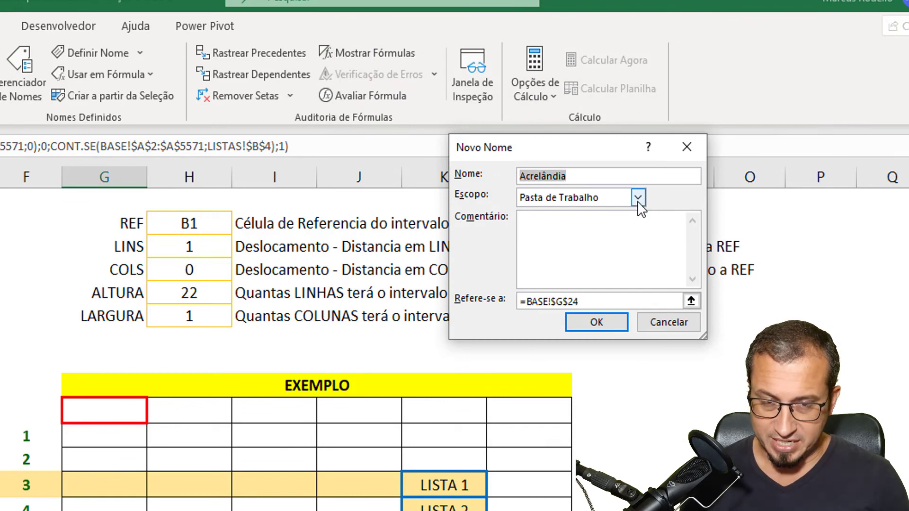
{"action": "type", "text": "L_M"}
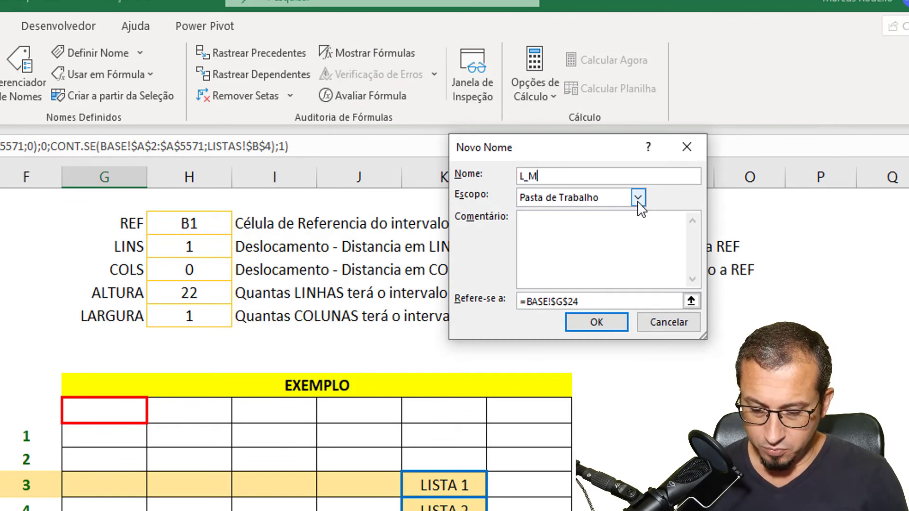
{"action": "type", "text": "UNICIPIOS"}
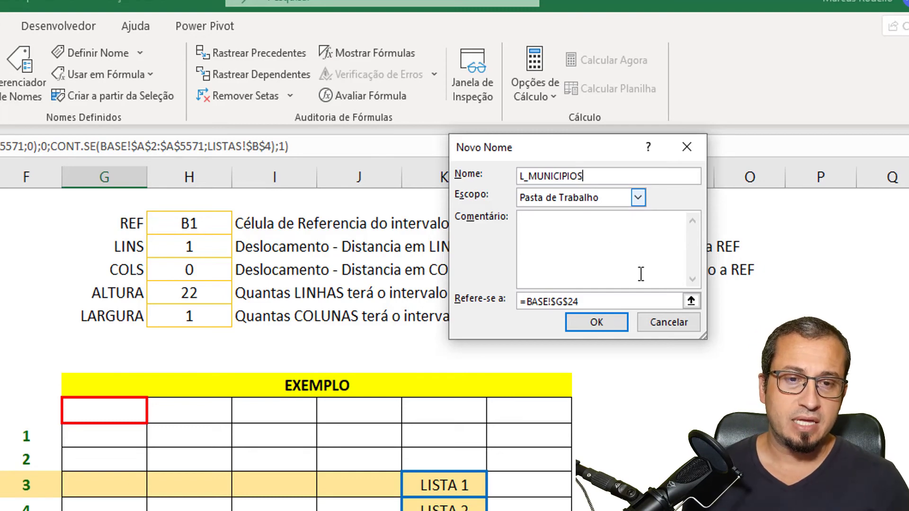
- Replace the reference of L_MUNICIPIOS with the copied DESLOC, CORRESP and CONT.SE formula and save the name
{"action": "left_click_drag", "start_coordinate": [706, 272], "coordinate": [839, 268]}
{"action": "left_click_drag", "start_coordinate": [653, 157], "coordinate": [521, 160]}
{"action": "left_click_drag", "start_coordinate": [318, 253], "coordinate": [62, 253]}
{"action": "double_click", "coordinate": [176, 305]}
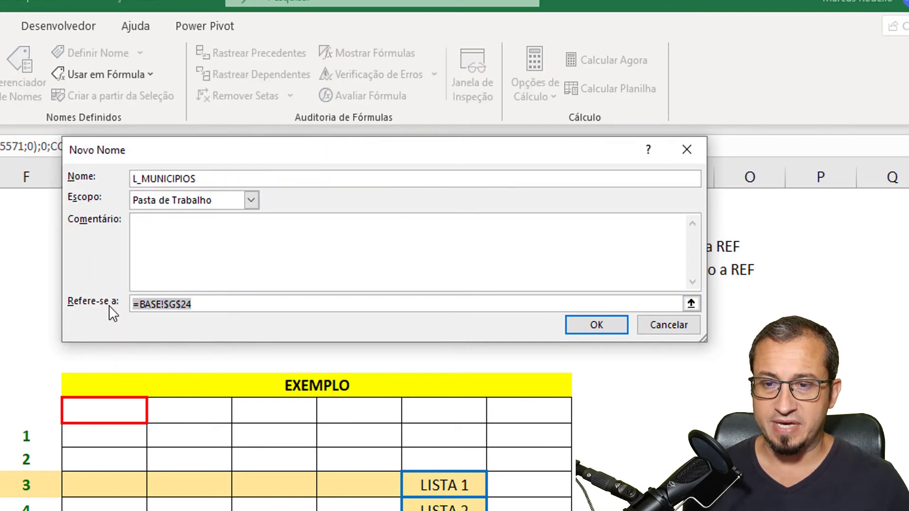
{"action": "key", "text": "BackSpace"}
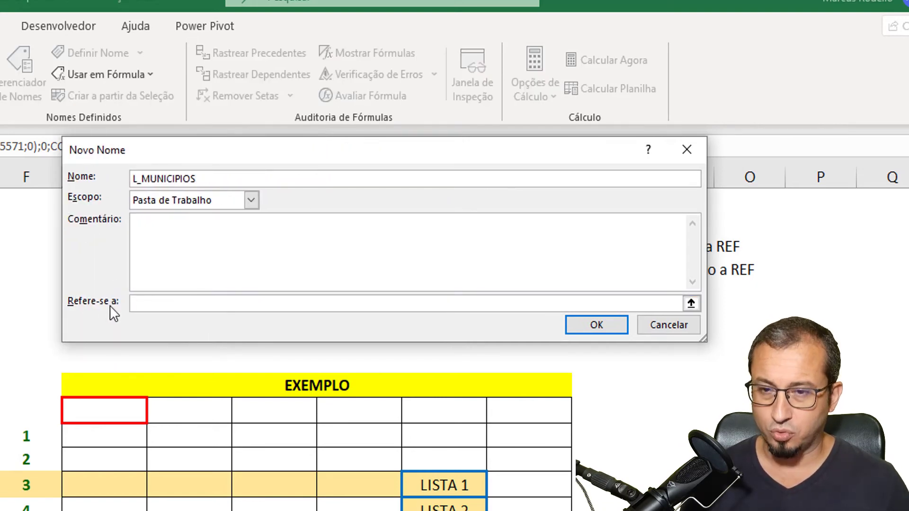
{"action": "type", "text": "=DESLOC($B$1;CORRESP(LISTAS!$B$4;BASE!$A$2:$A$5571;0);0;CONT.SE(BASE!$A$2:$A$5571;LISTAS!$B$4);1)"}
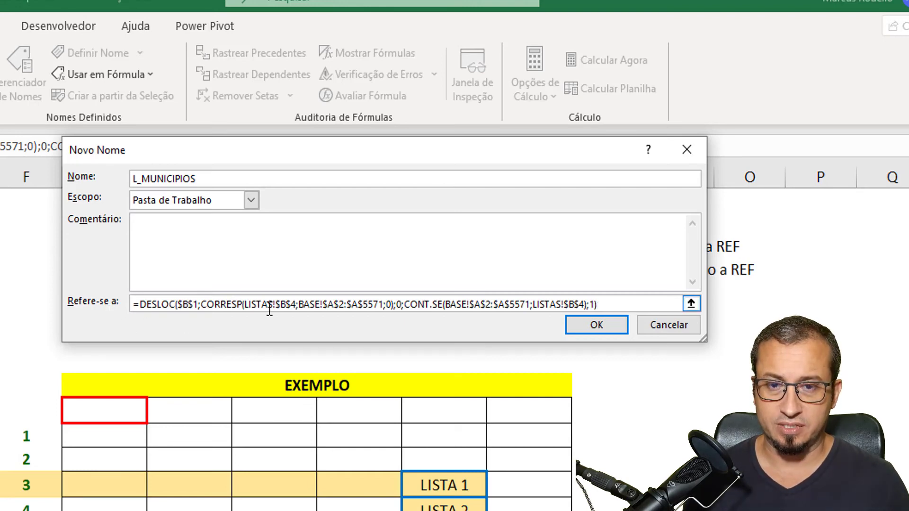
{"action": "left_click", "coordinate": [611, 327]}
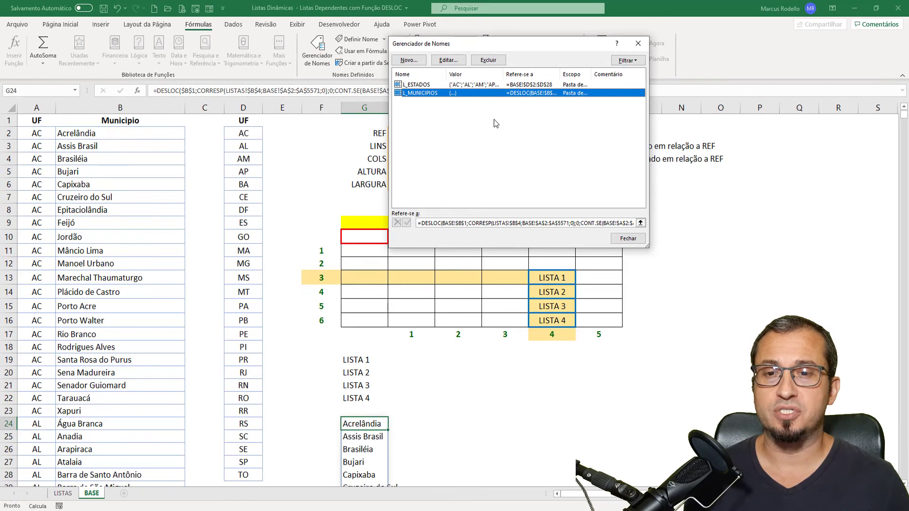
- Check which range on the BASE sheet L_MUNICIPIOS refers to, and close the Name Manager
{"action": "left_click", "coordinate": [481, 223]}
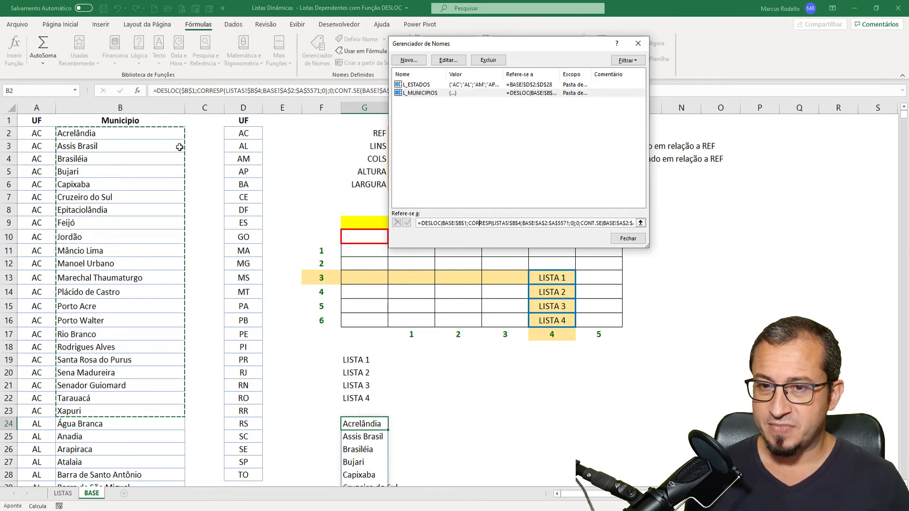
{"action": "left_click", "coordinate": [442, 152]}
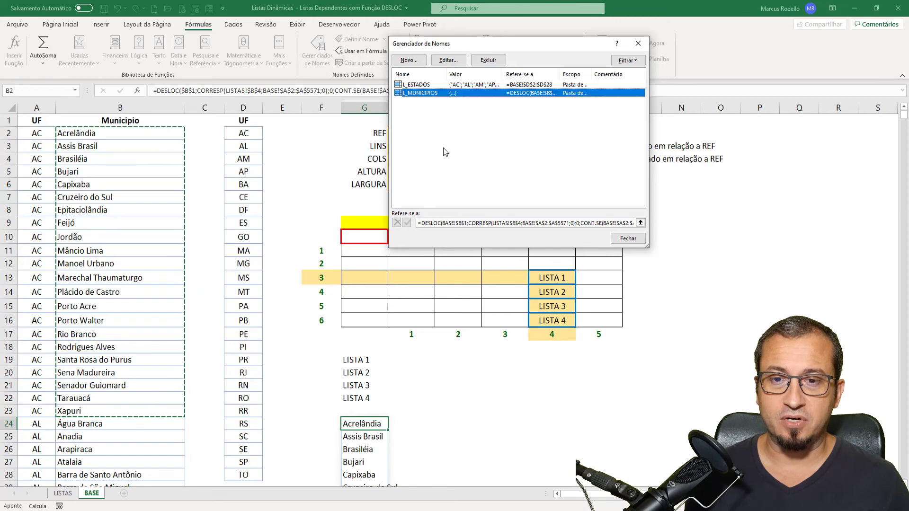
{"action": "left_click", "coordinate": [643, 240]}
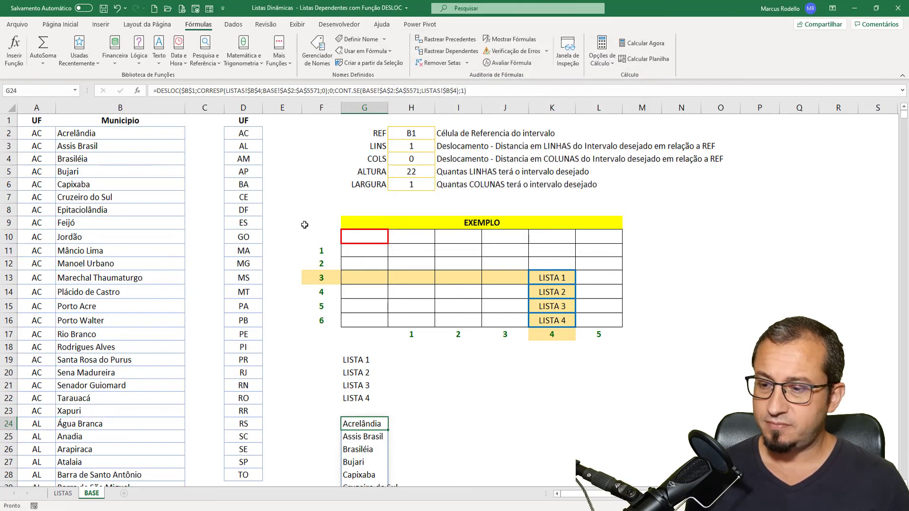
- Change the label in D4 of the LISTAS sheet to CIDADES
{"action": "left_click", "coordinate": [63, 493]}
{"action": "left_click", "coordinate": [427, 212]}
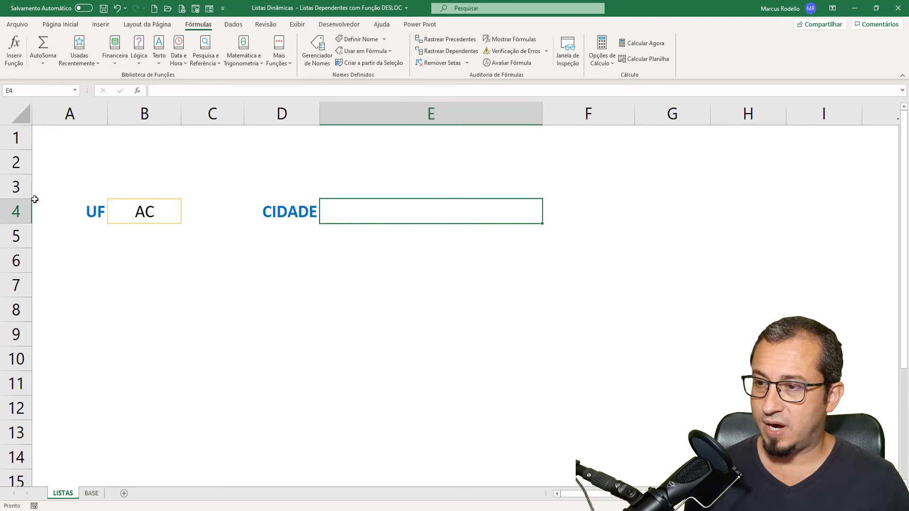
{"action": "left_click", "coordinate": [291, 209]}
{"action": "left_click", "coordinate": [203, 94]}
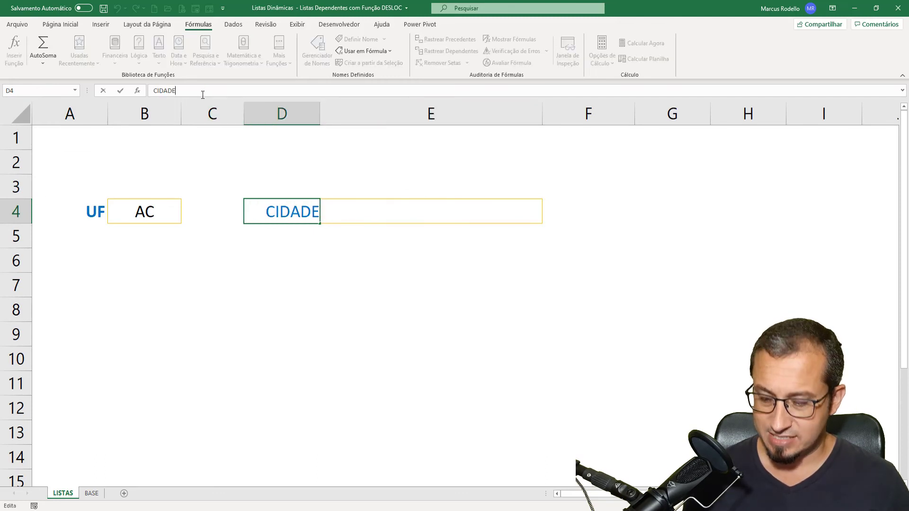
{"action": "type", "text": "S"}
{"action": "key", "text": "Return"}
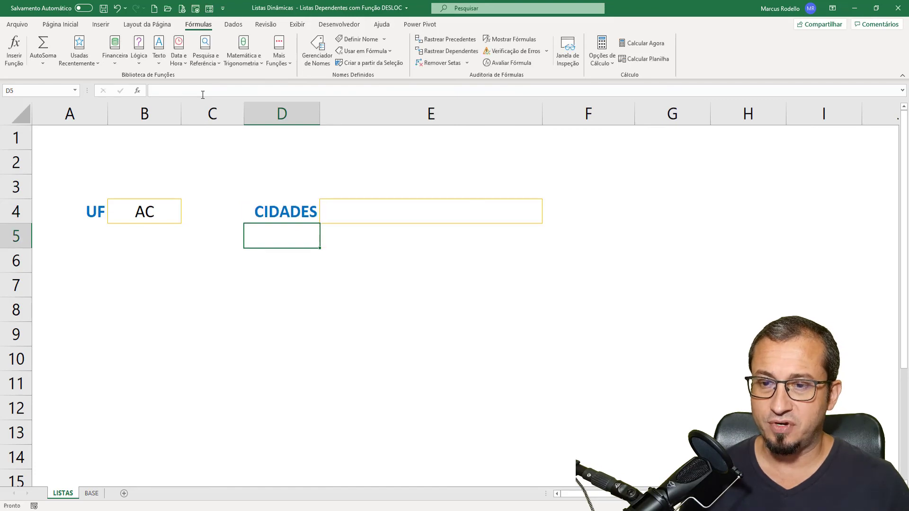
- Apply data validation to E4 beside CIDADES, allowing a Lista with =L_MUNICIPIOS as its source
{"action": "left_click", "coordinate": [435, 214]}
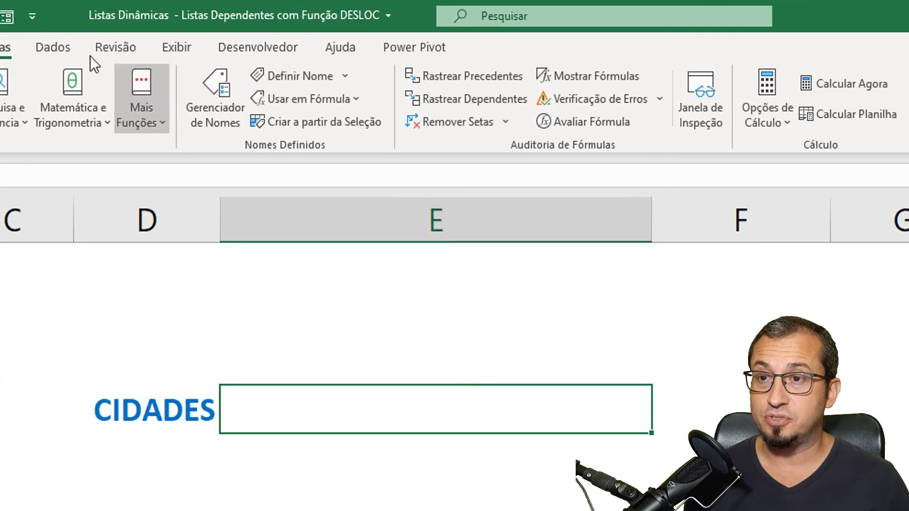
{"action": "left_click", "coordinate": [56, 49]}
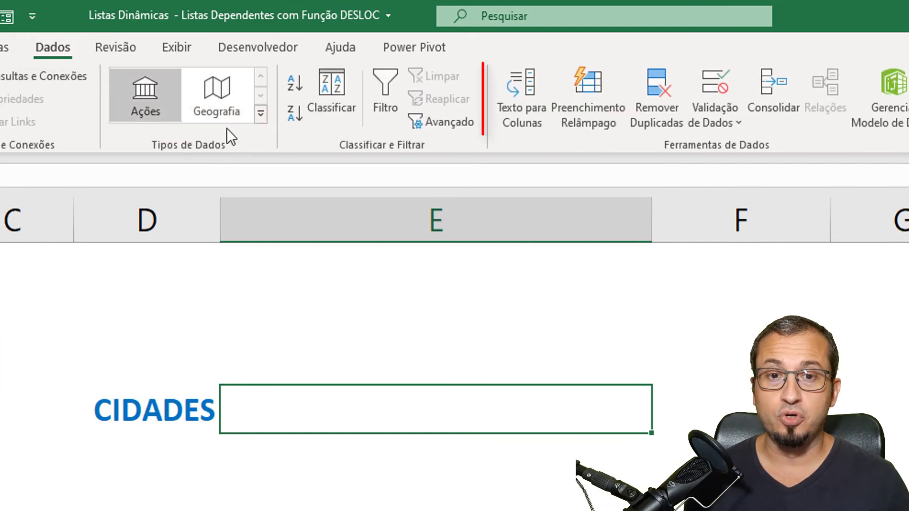
{"action": "left_click", "coordinate": [720, 86]}
{"action": "left_click", "coordinate": [512, 237]}
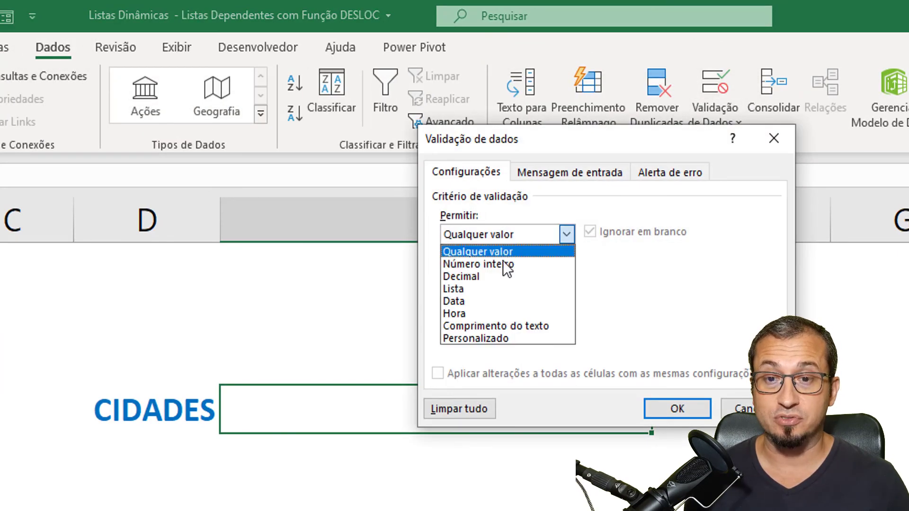
{"action": "left_click", "coordinate": [490, 286]}
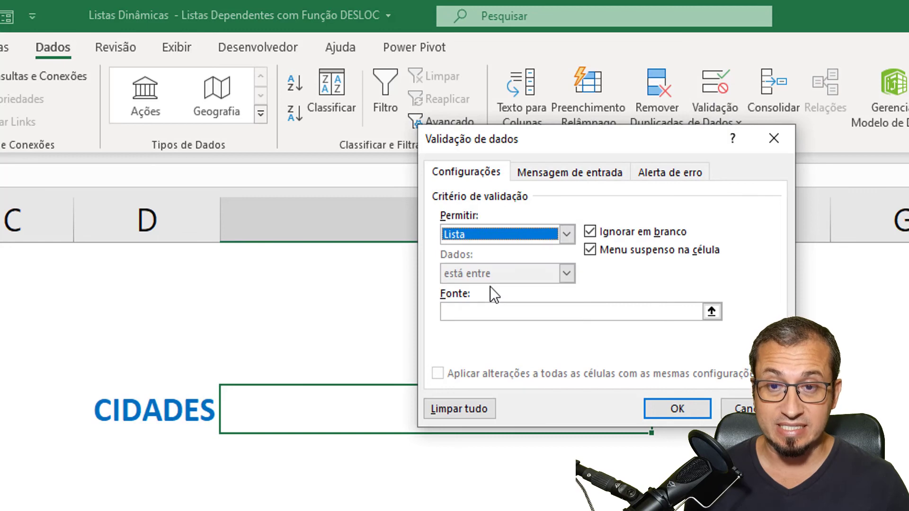
{"action": "left_click", "coordinate": [468, 312]}
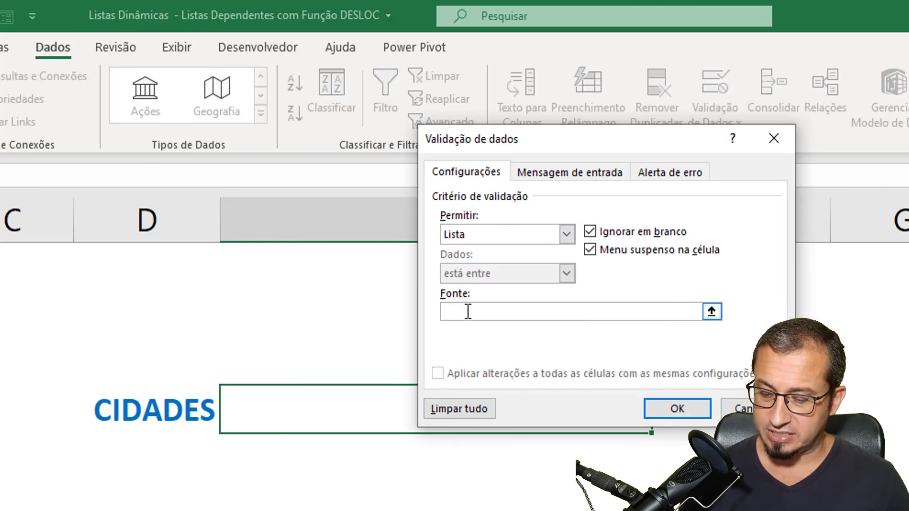
{"action": "key", "text": "F3"}
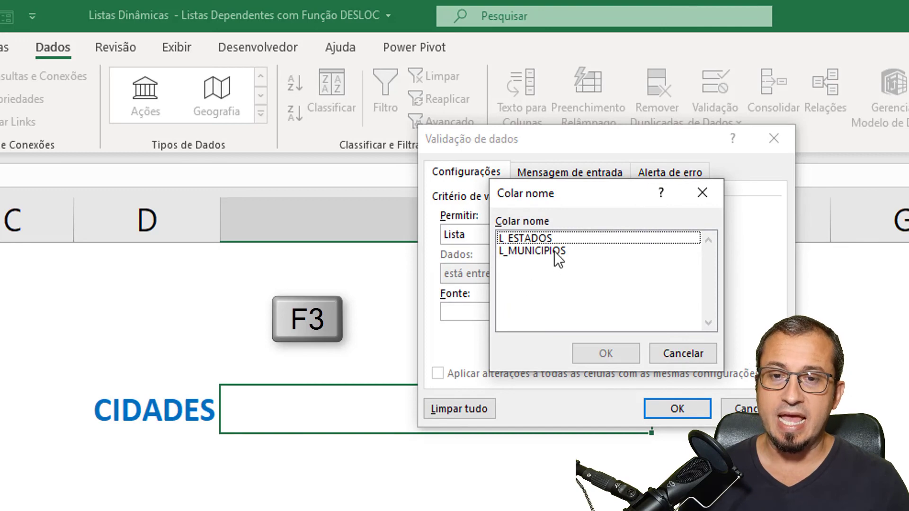
{"action": "left_click", "coordinate": [547, 251]}
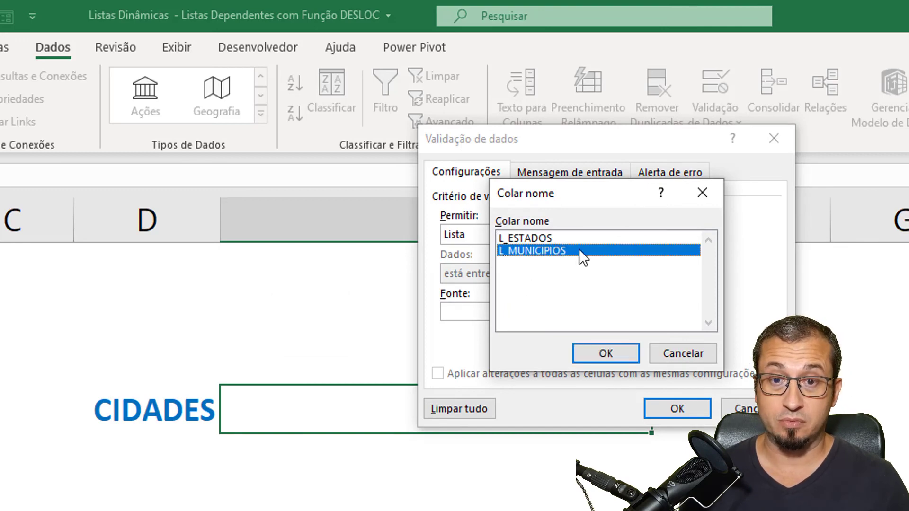
{"action": "left_click", "coordinate": [605, 353]}
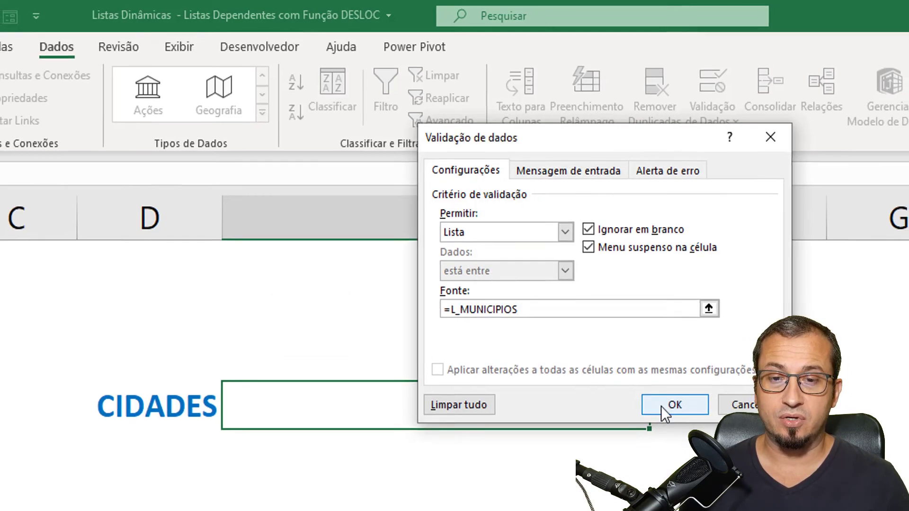
{"action": "left_click", "coordinate": [661, 407]}
- Open the city dropdown in E4 and review the cities offered for AC
{"action": "left_click", "coordinate": [657, 420]}
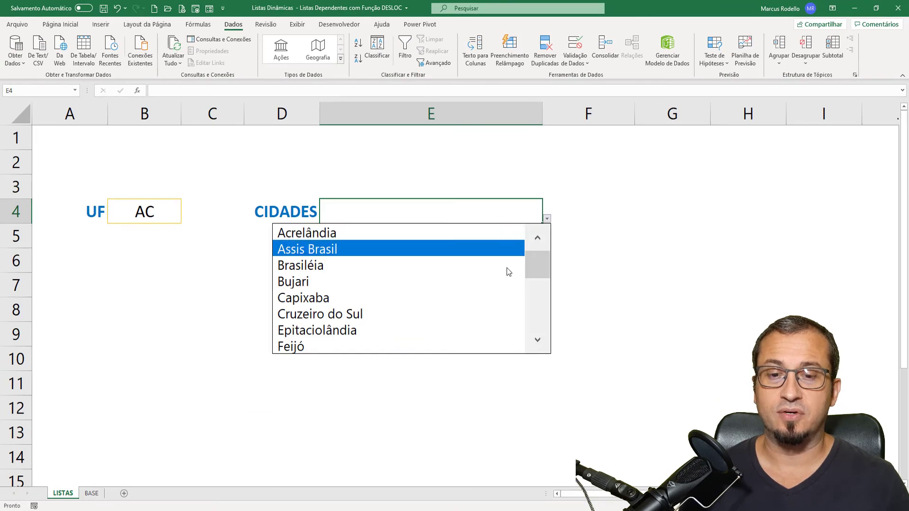
{"action": "left_click_drag", "start_coordinate": [541, 264], "coordinate": [523, 215]}
{"action": "key", "text": "Escape"}
- Select AM as the UF in B4
{"action": "left_click", "coordinate": [171, 211]}
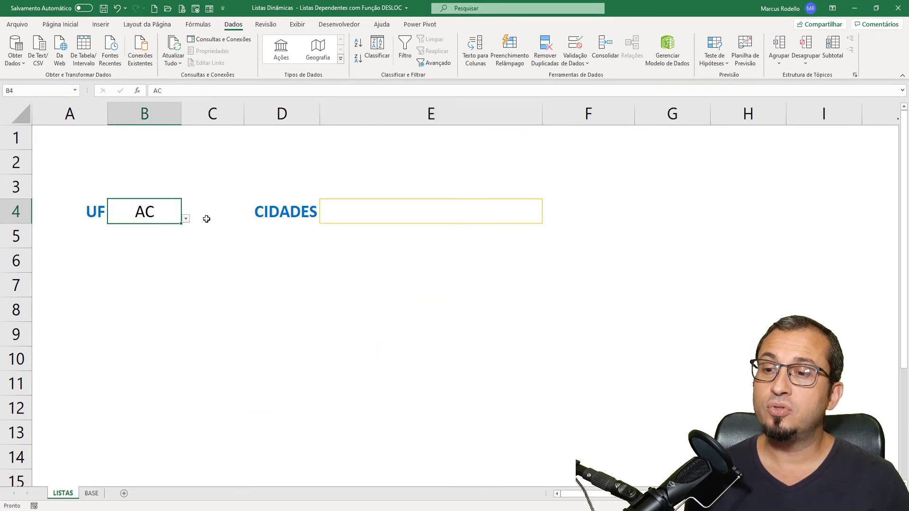
{"action": "left_click", "coordinate": [186, 219]}
{"action": "left_click", "coordinate": [132, 265]}
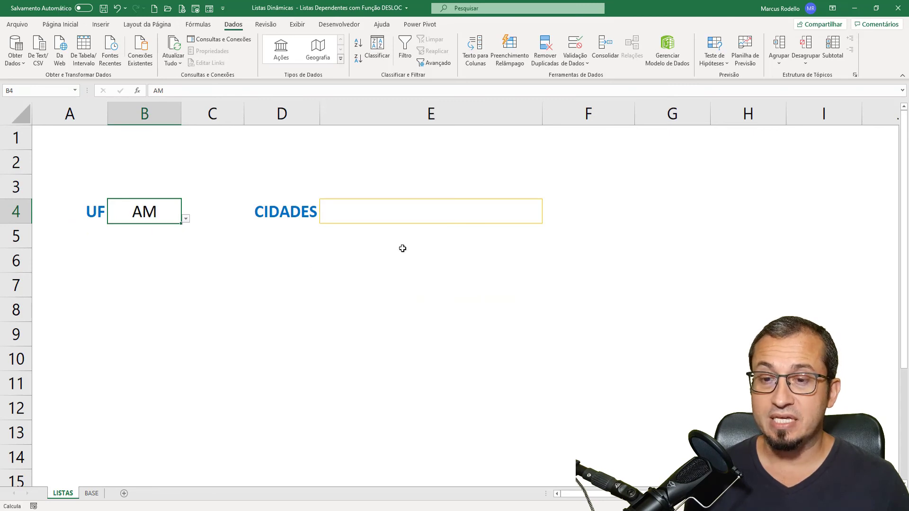
- Review the cities offered by the E4 dropdown for AM, without selecting one
{"action": "left_click", "coordinate": [512, 221]}
{"action": "left_click", "coordinate": [547, 219]}
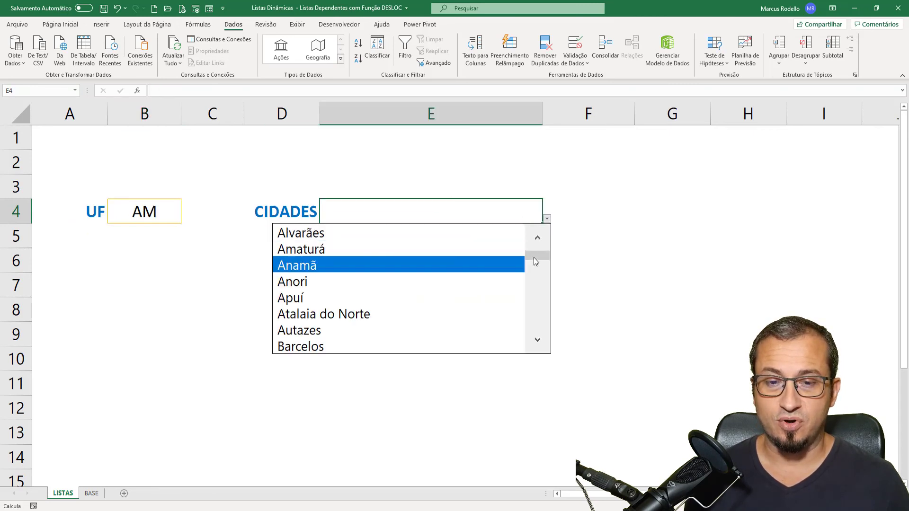
{"action": "scroll", "coordinate": [539, 274], "scroll_direction": "down", "scroll_amount": 3}
{"action": "left_click_drag", "start_coordinate": [538, 274], "coordinate": [544, 242]}
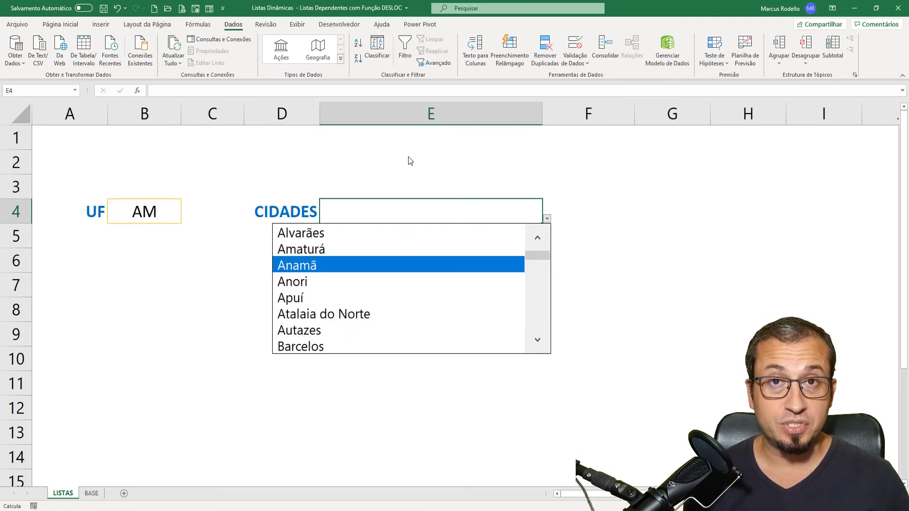
{"action": "left_click", "coordinate": [411, 161]}
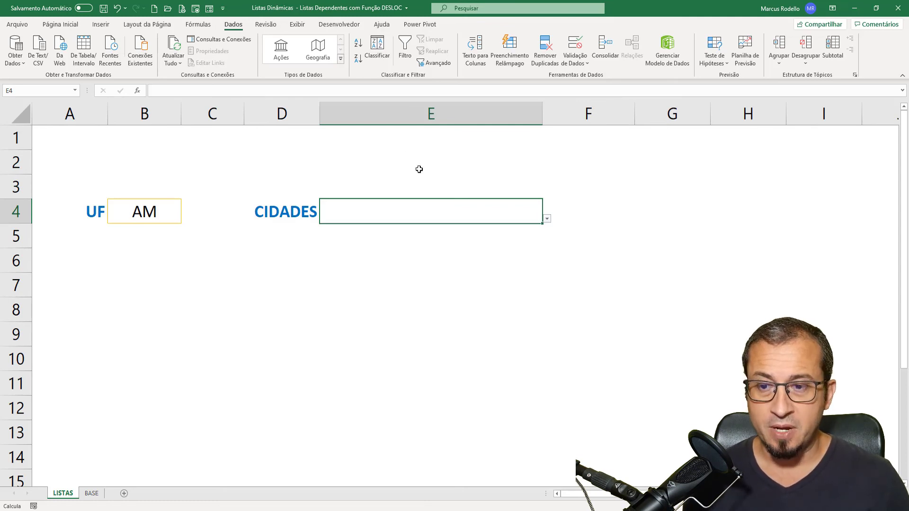
- Return to the BASE sheet and select the UF and Municipio columns, A and B
{"action": "left_click", "coordinate": [91, 494]}
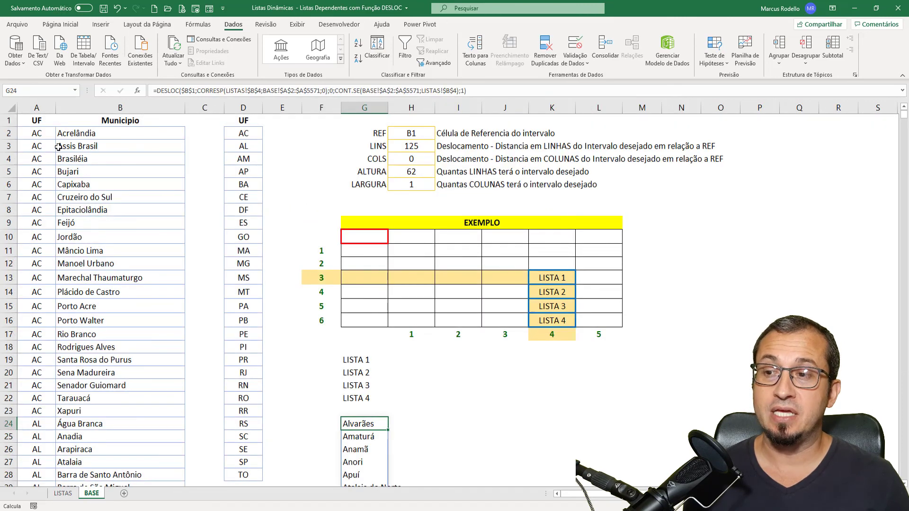
{"action": "left_click_drag", "start_coordinate": [42, 109], "coordinate": [121, 108]}
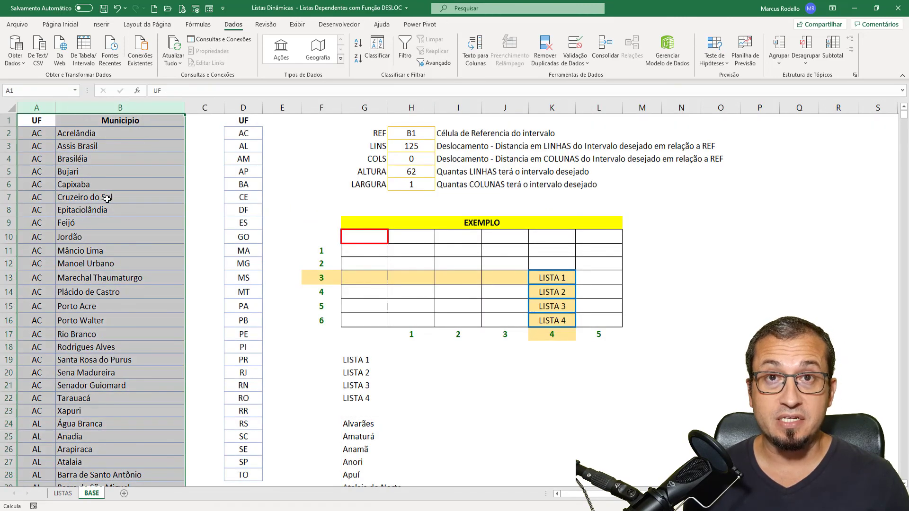